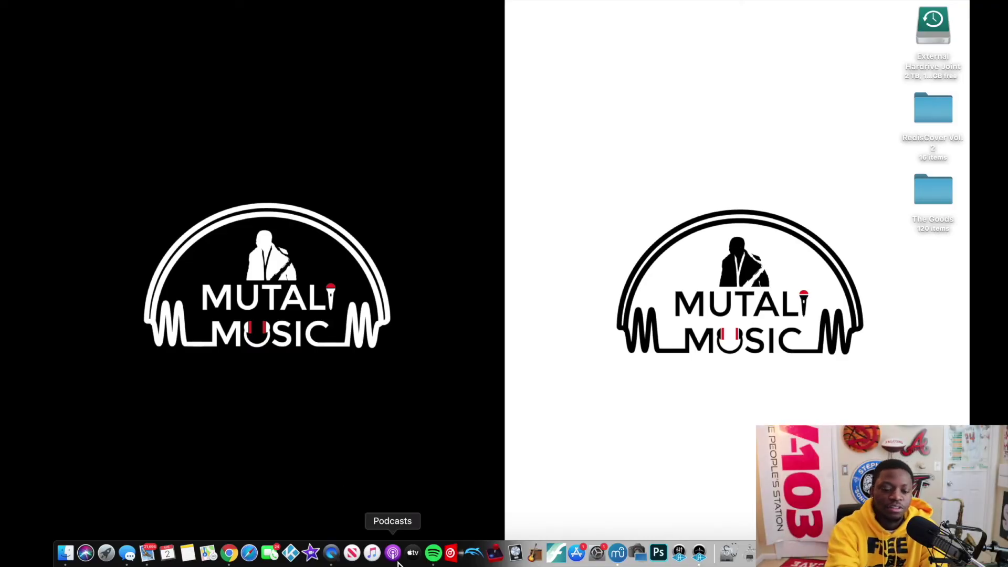
Launch Safari from the Dock so a new window opens on Favorites
click(255, 556)
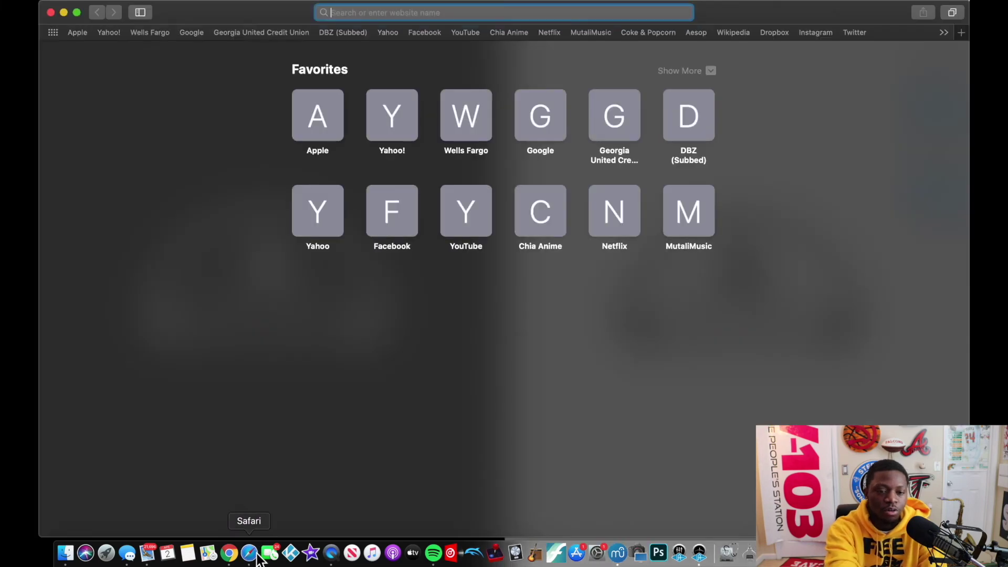
Go to makemusic.com by entering 'makemusic' in the address bar, then scroll its home page
text(makem)
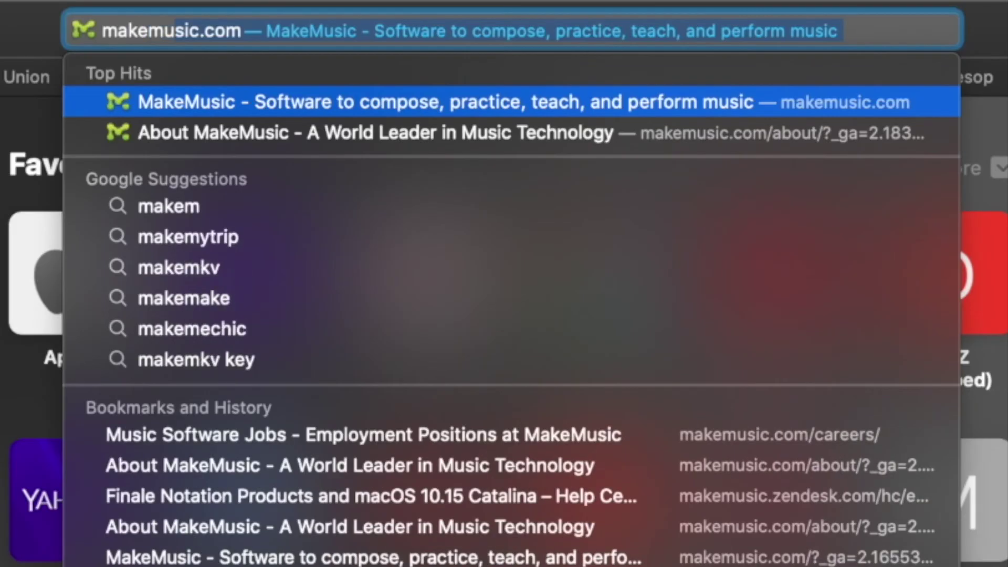
text(usic)
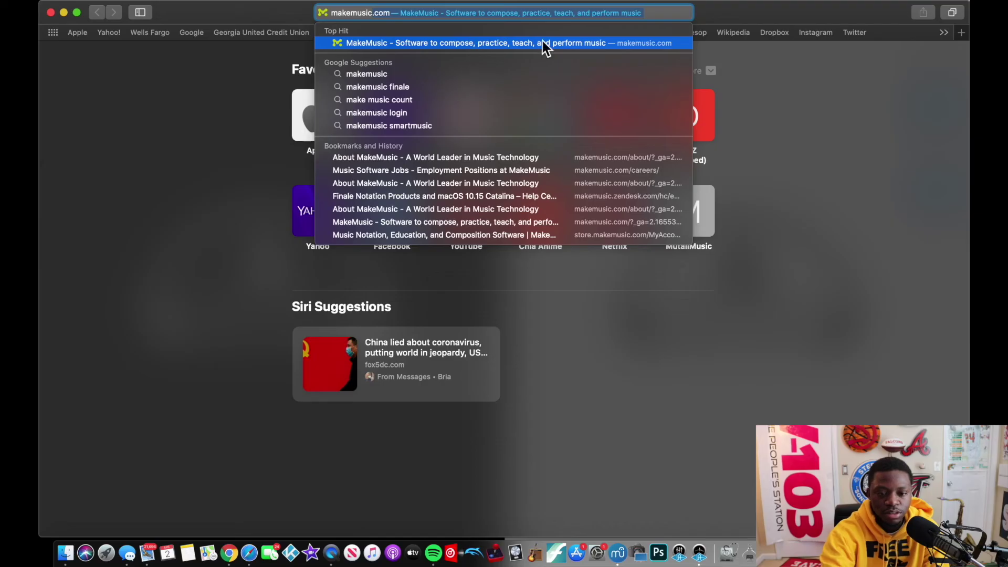
key(Return)
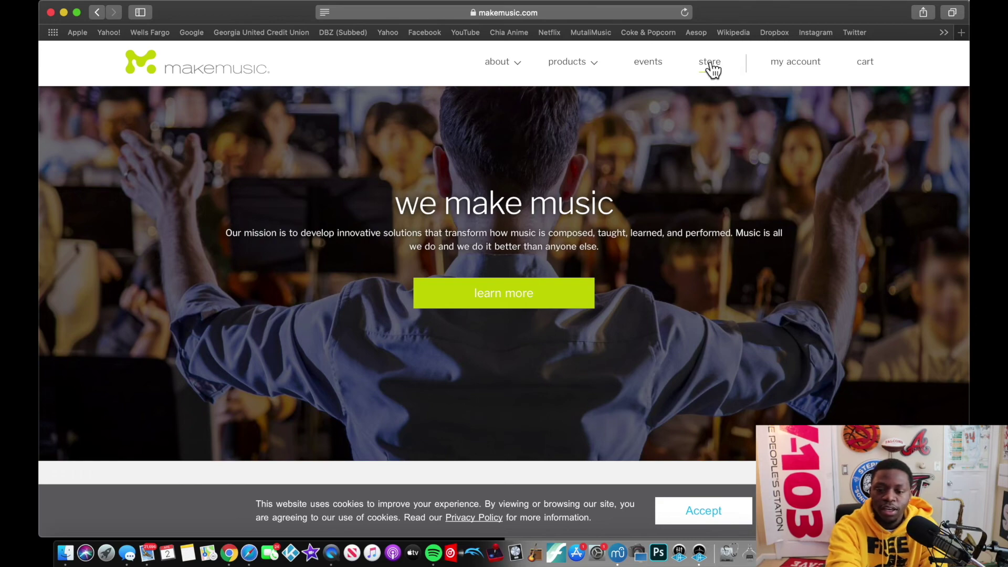
scroll(656, 191, down, 10)
scroll(657, 191, up, 10)
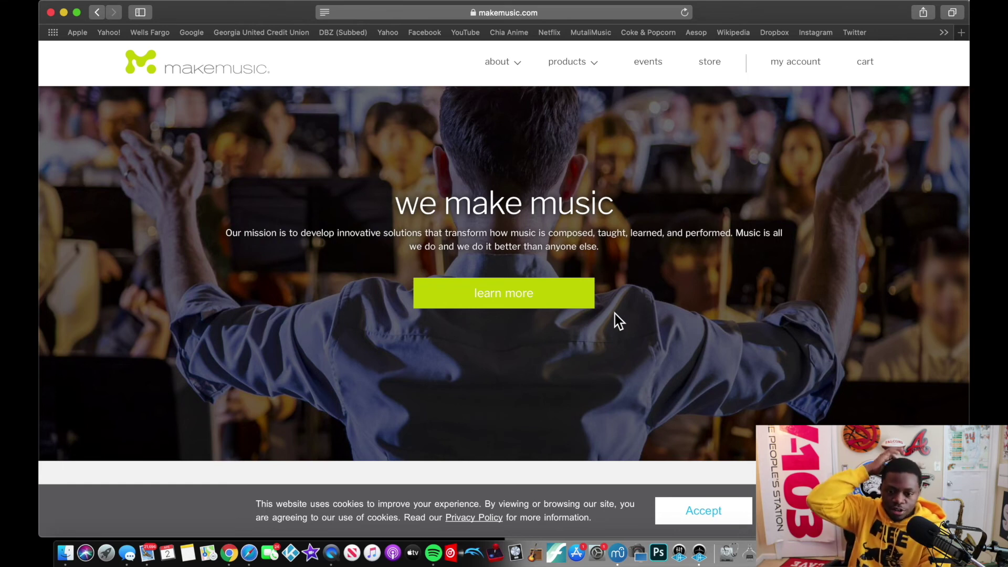
Open the Finale product site from the products menu and scroll through its home page
mouse_move(593, 58)
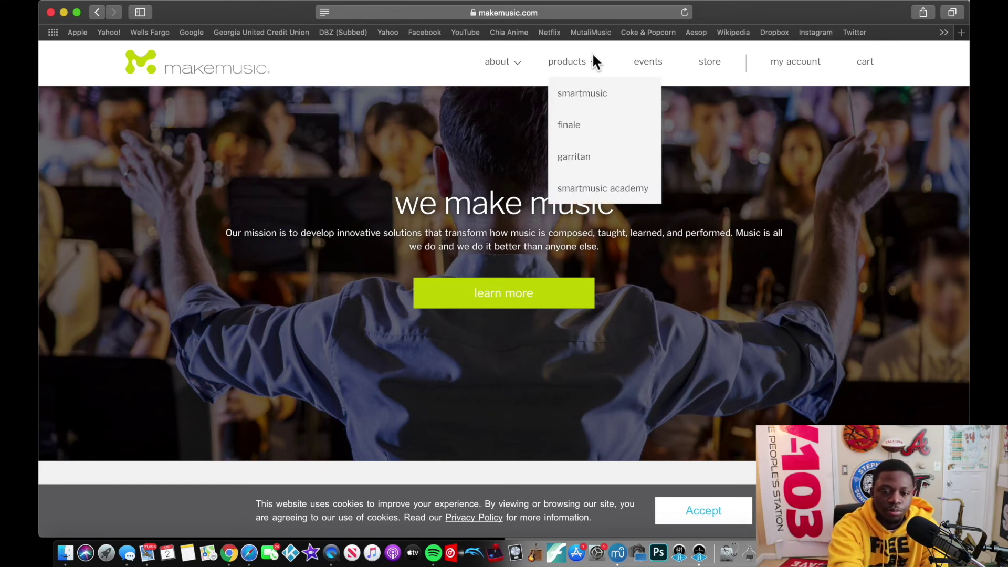
click(573, 124)
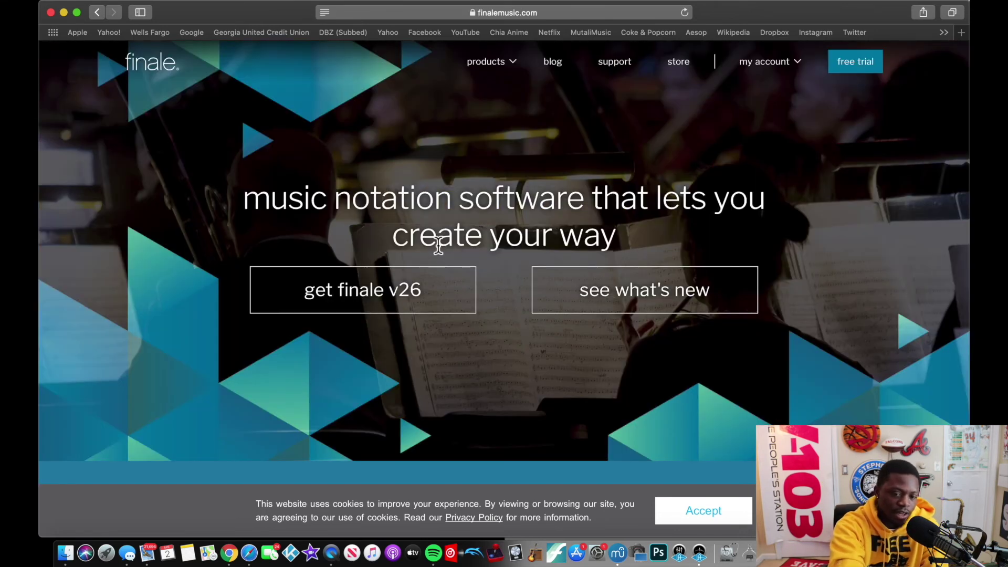
scroll(529, 349, down, 1)
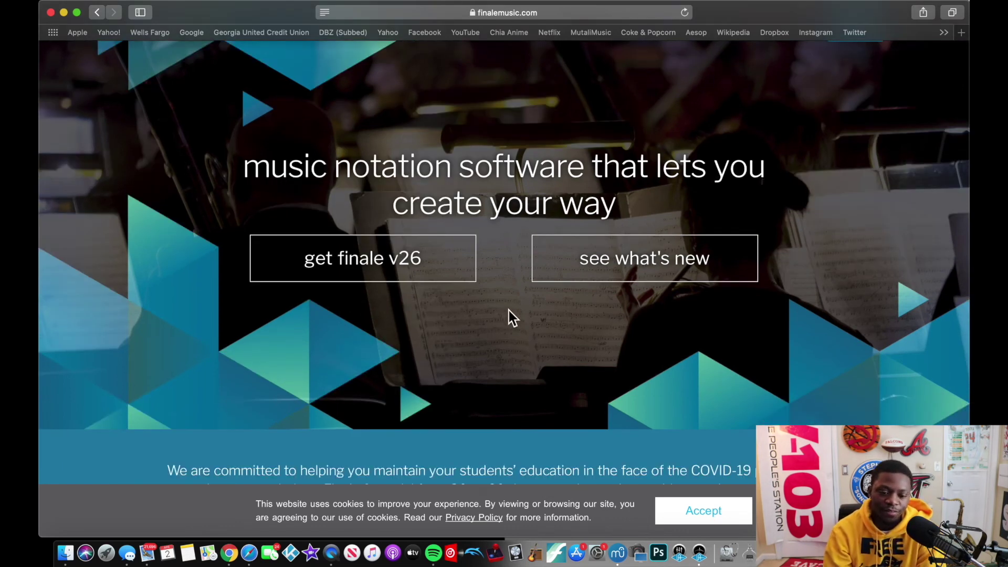
scroll(509, 310, down, 5)
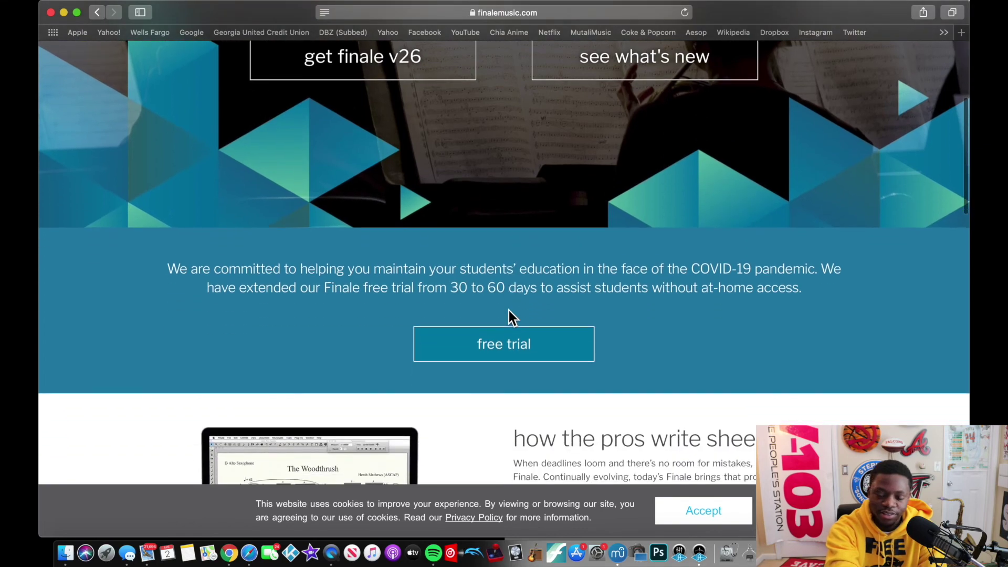
scroll(508, 310, down, 10)
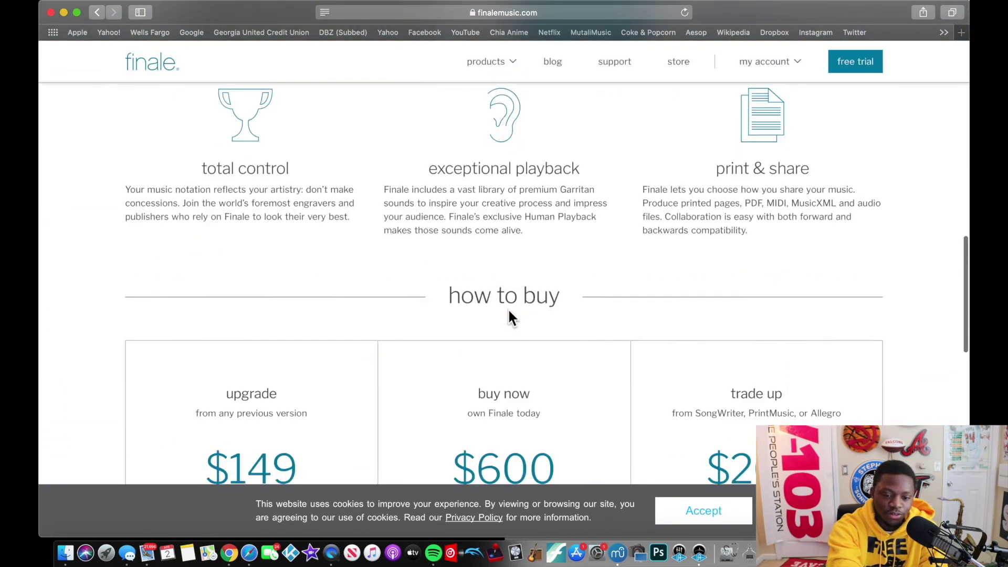
scroll(508, 313, up, 15)
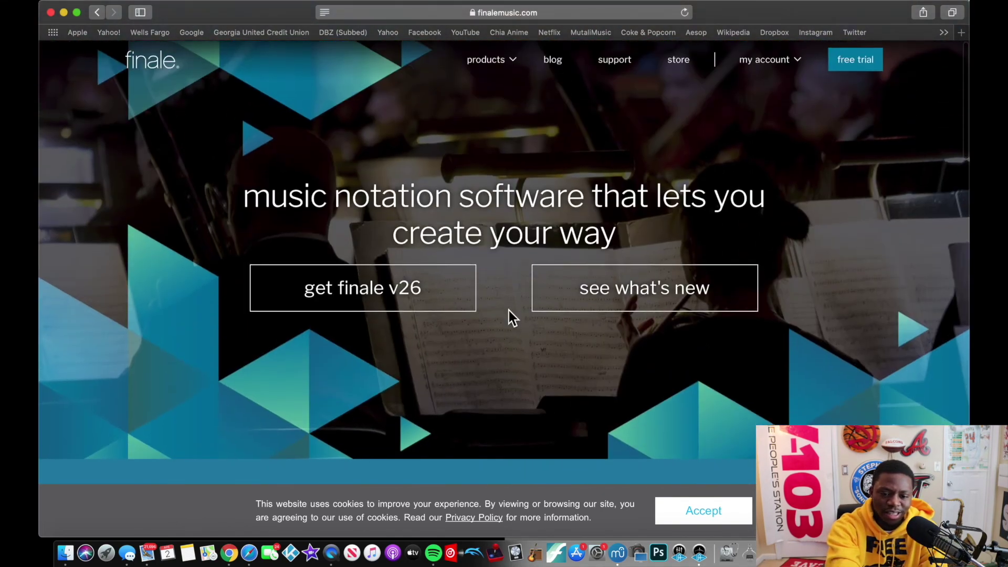
scroll(509, 317, down, 3)
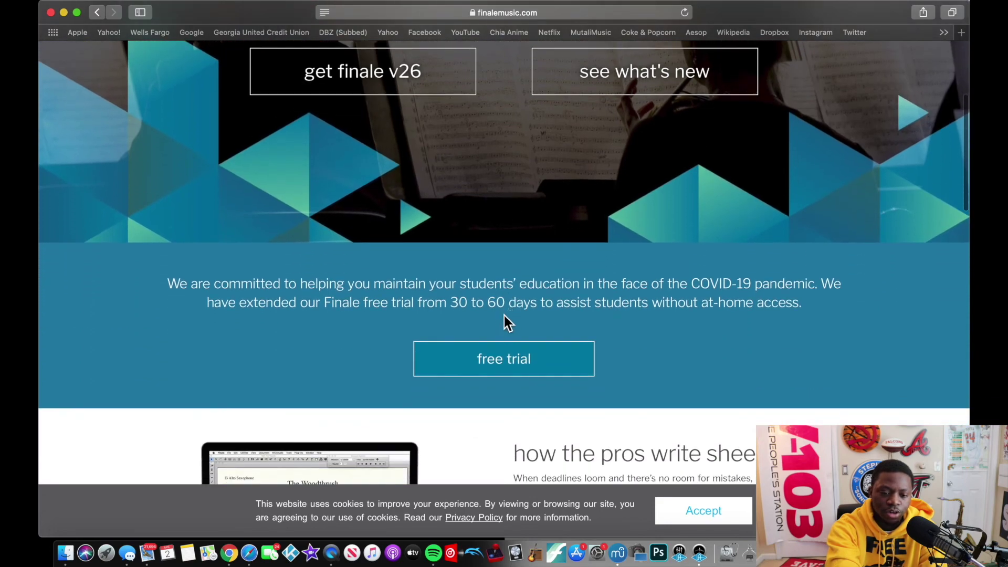
scroll(495, 368, down, 10)
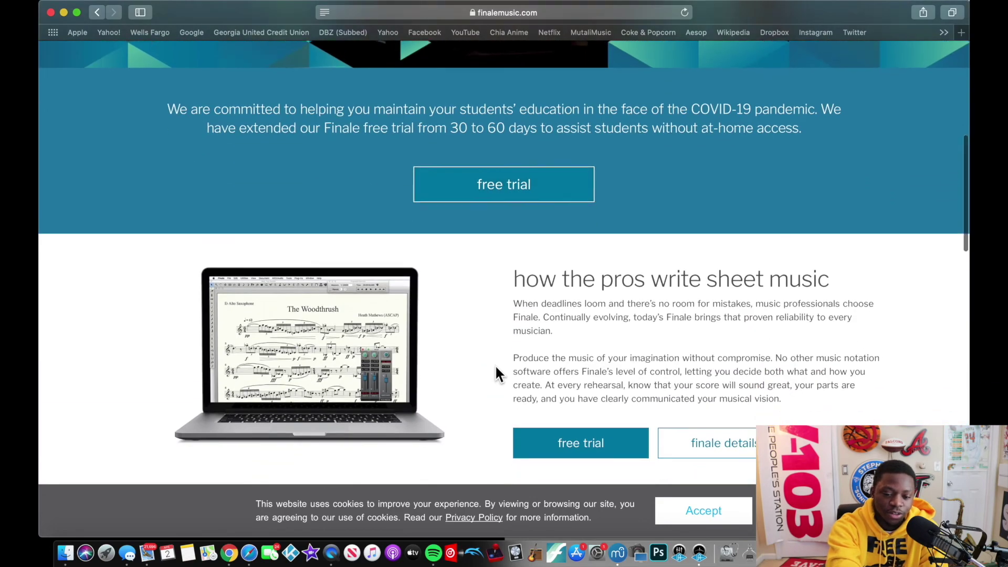
scroll(275, 298, down, 2)
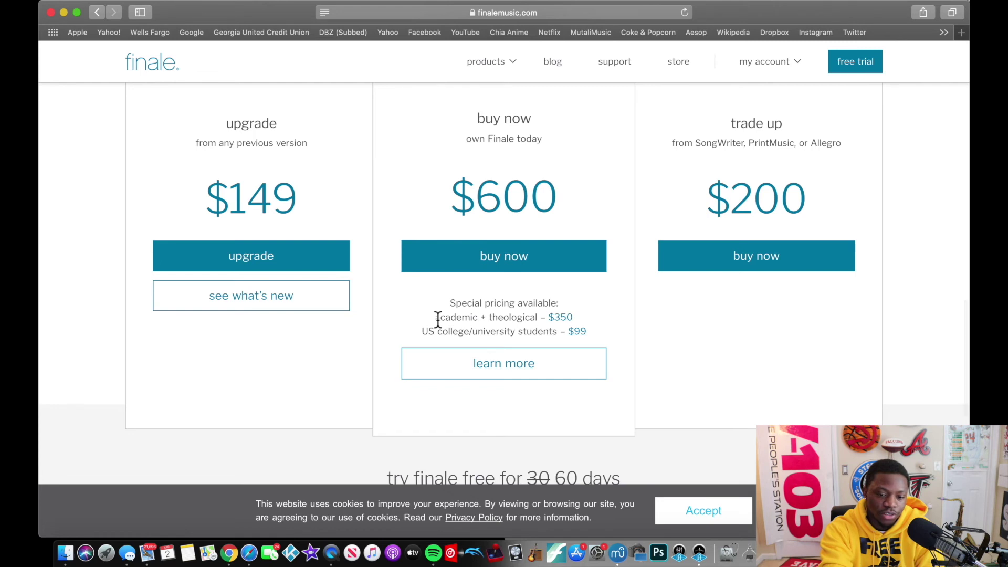
Highlight the academic and student prices, then open the 60-day free trial page
drag(437, 319, 557, 332)
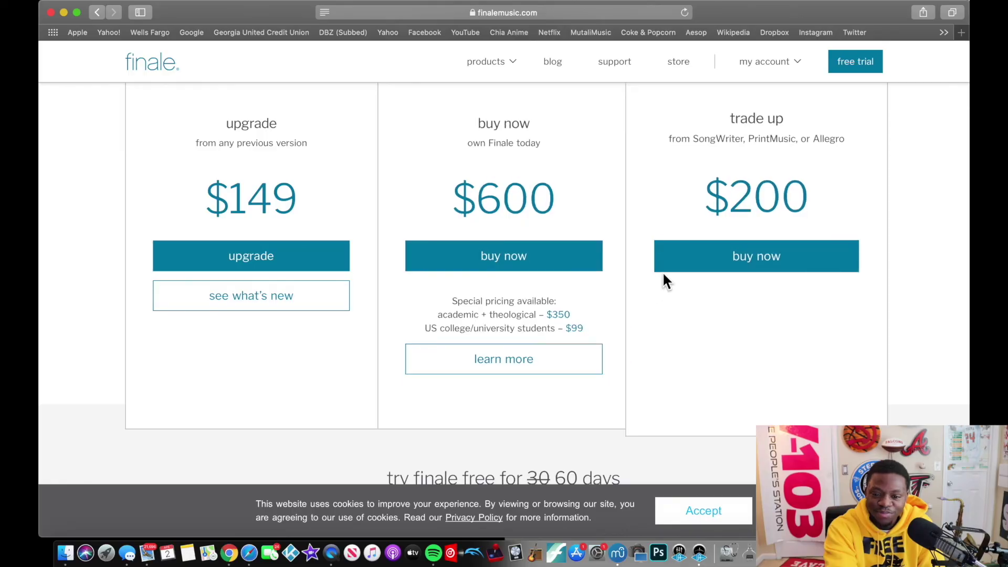
scroll(663, 281, down, 4)
scroll(746, 406, down, 5)
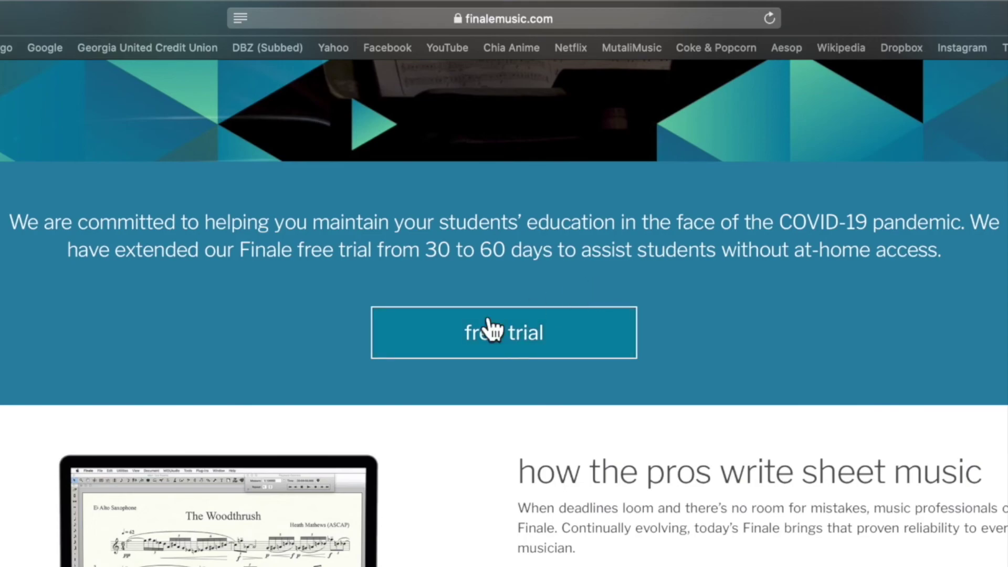
scroll(567, 331, down, 10)
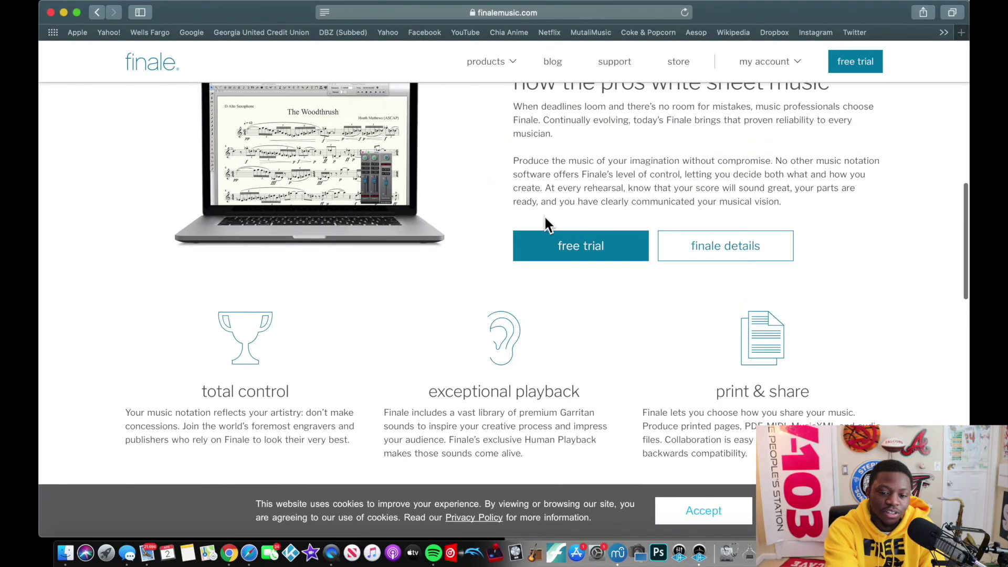
scroll(545, 218, up, 6)
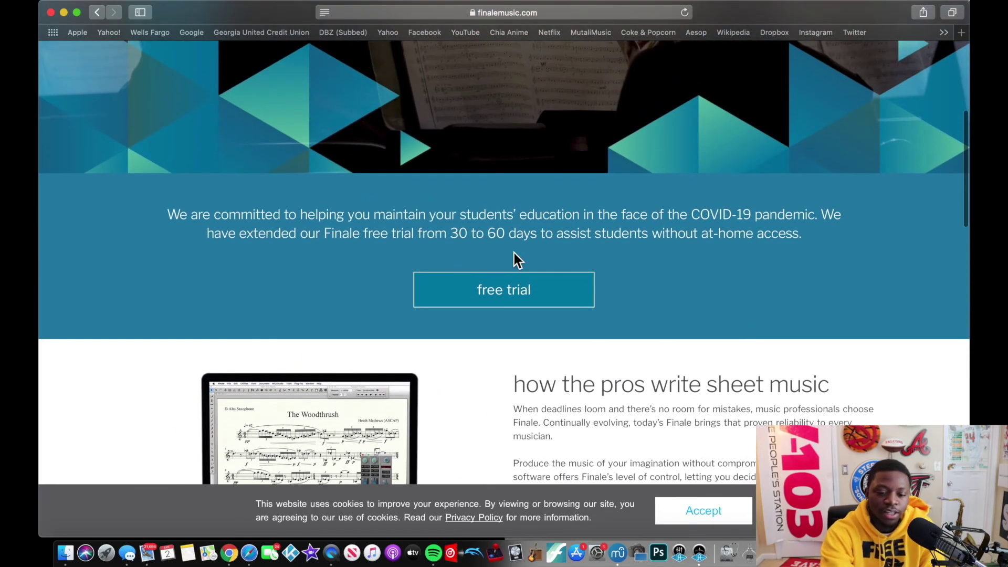
click(509, 288)
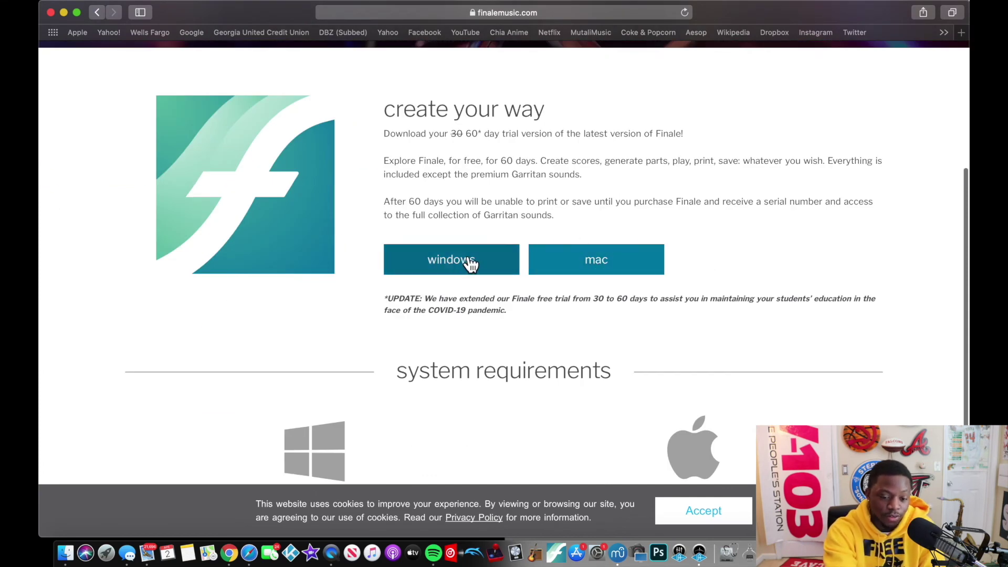
Choose the Mac trial download to reach the MakeMusic log-in page, then hide Safari
scroll(471, 265, down, 3)
scroll(472, 268, up, 3)
click(562, 240)
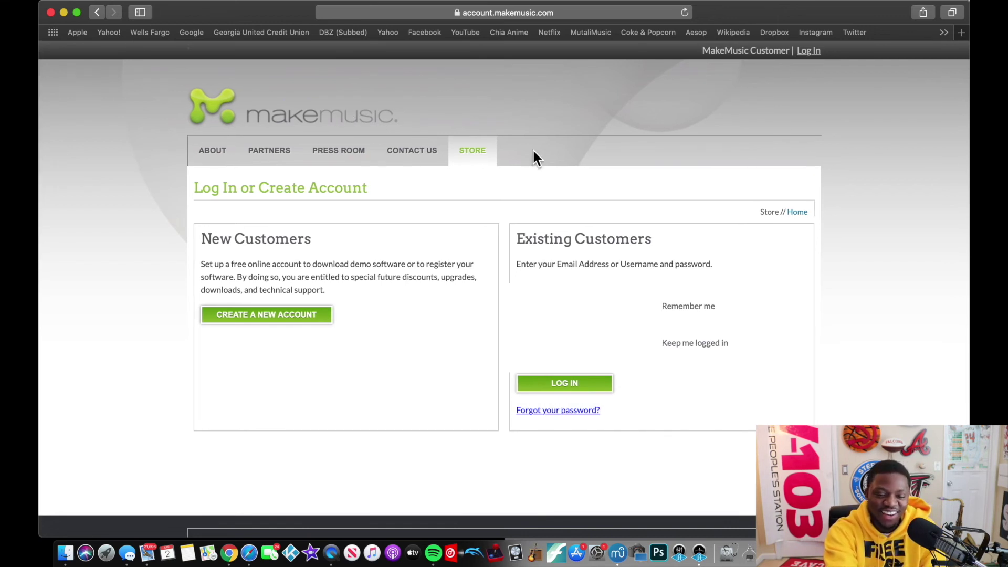
click(64, 11)
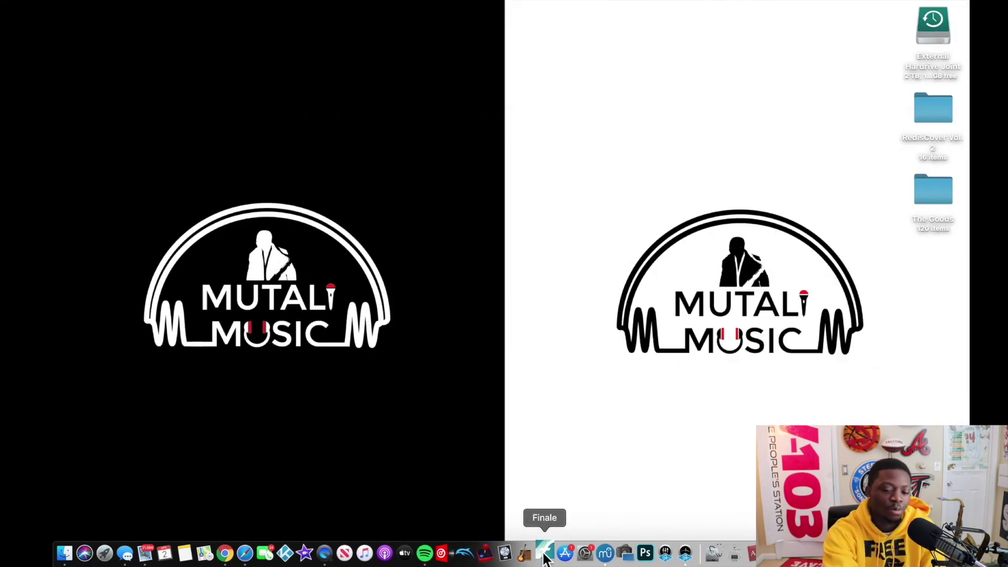
Launch Finale, preview the Band, Chamber, Choir and Church templates, then start the Exercise Wizard
click(544, 553)
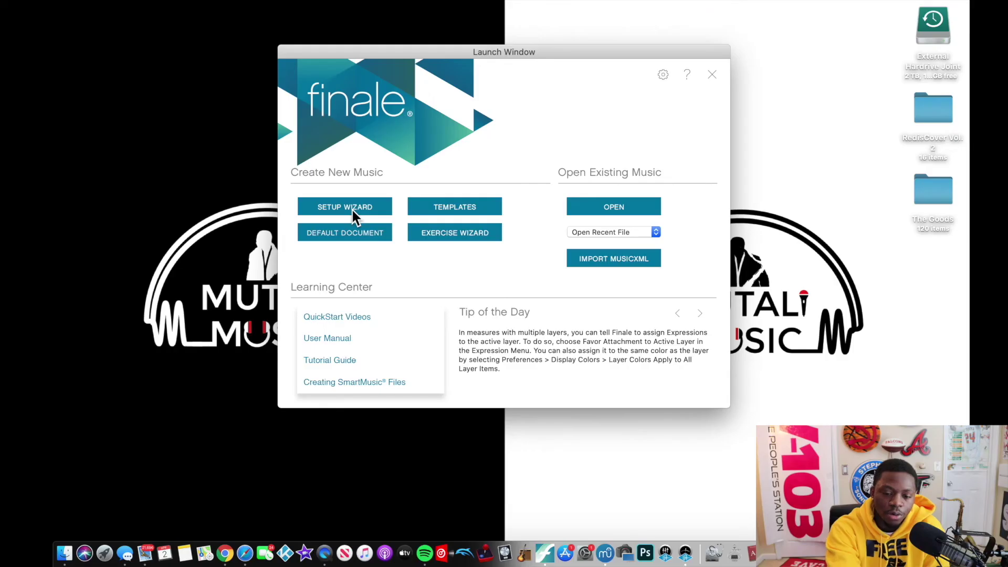
click(440, 205)
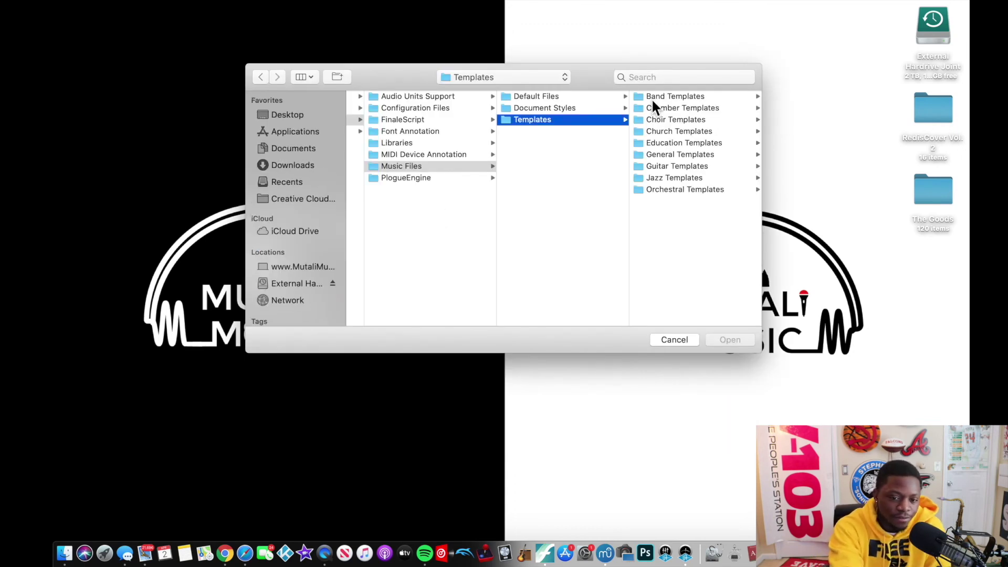
click(666, 96)
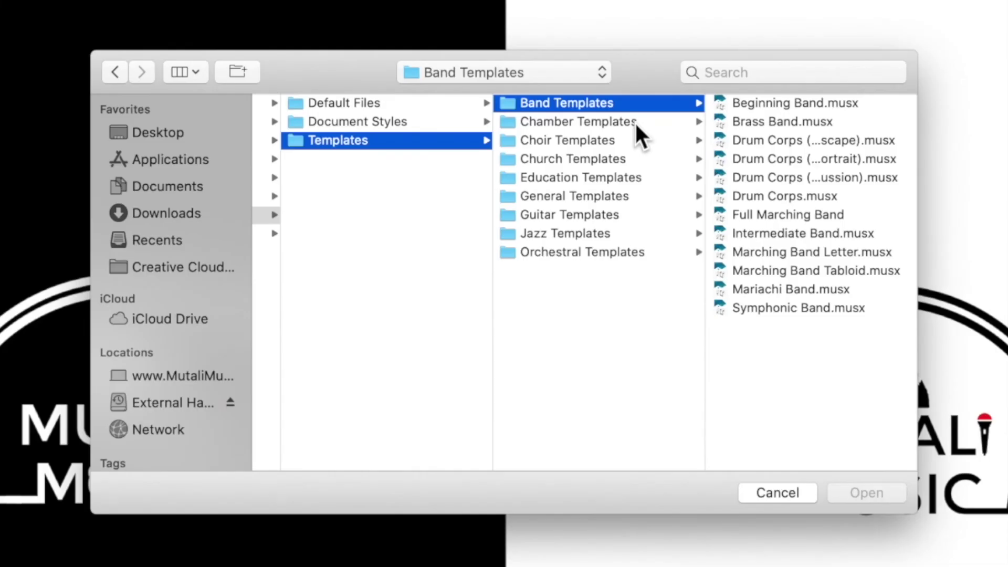
click(634, 121)
click(628, 140)
click(633, 158)
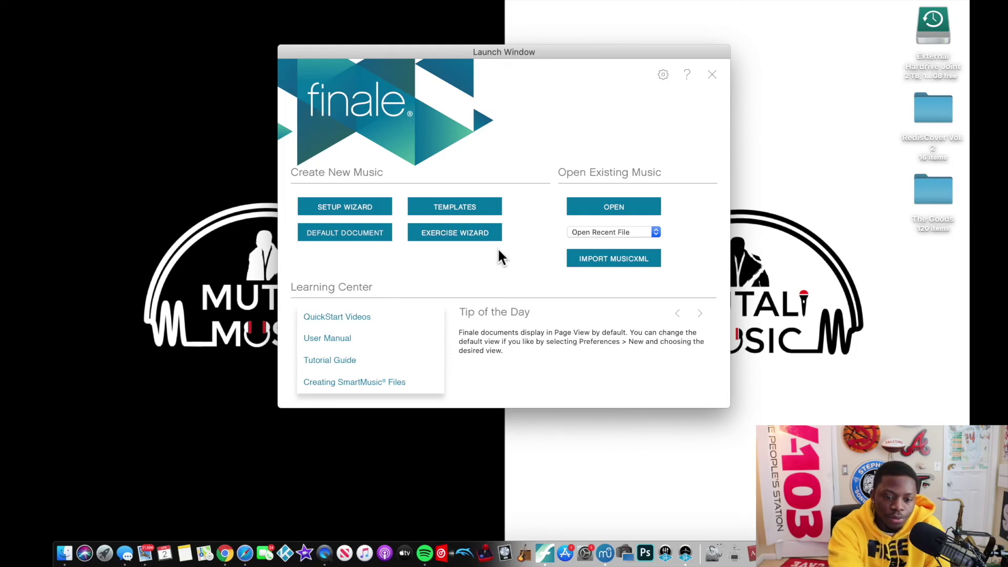
click(475, 232)
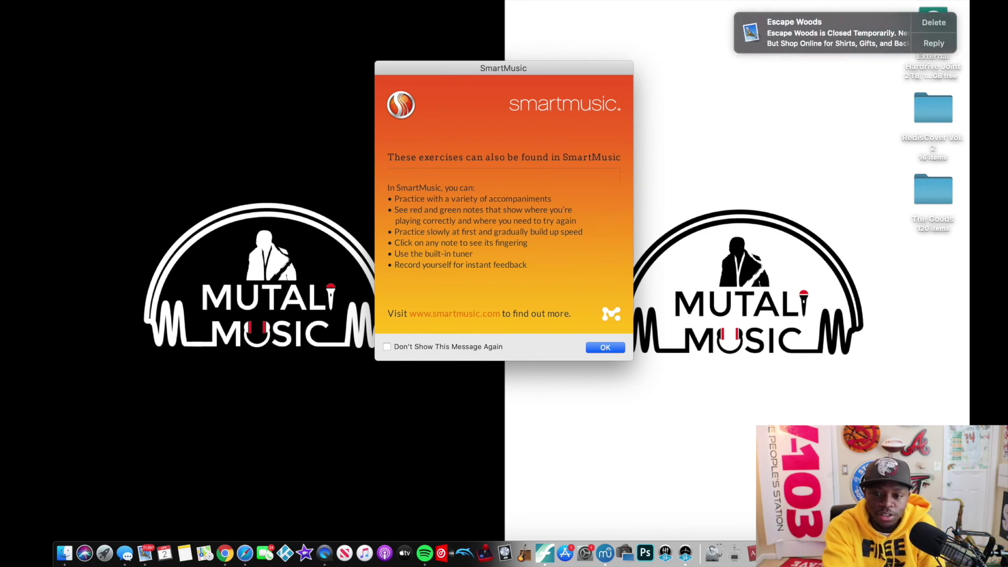
Dismiss the notification and SmartMusic message, cancel the Exercise Wizard, and return to the Launch Window
click(935, 24)
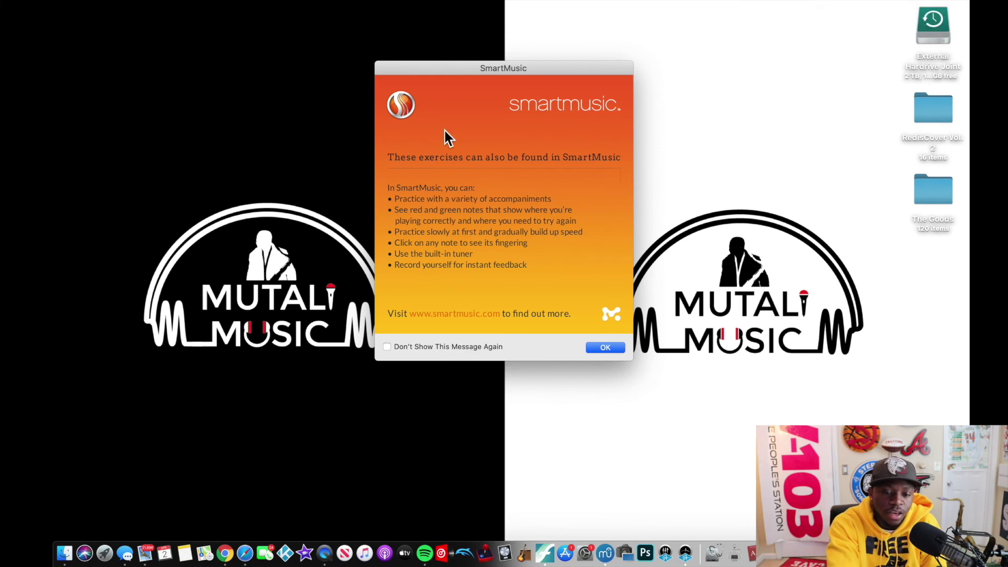
click(606, 348)
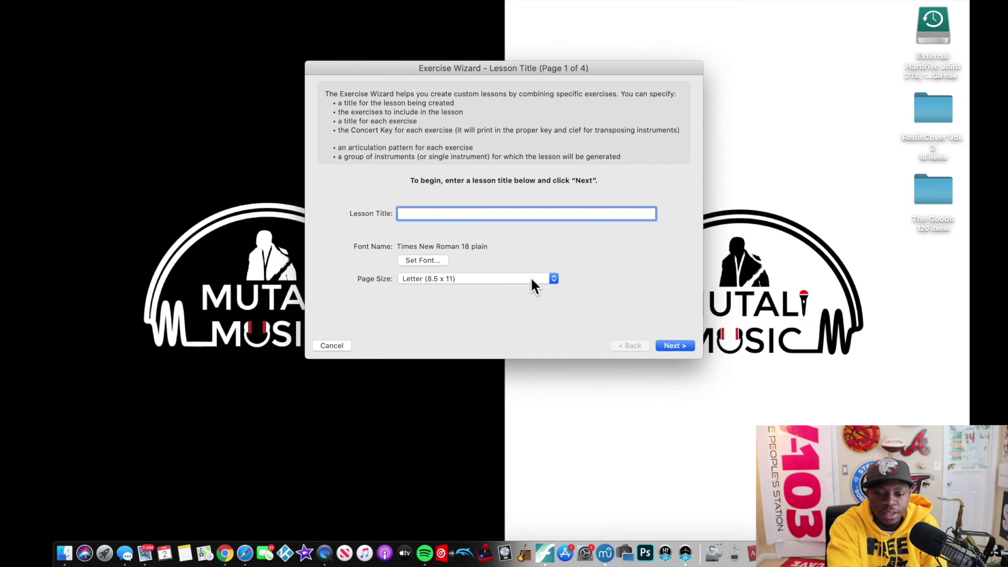
click(333, 345)
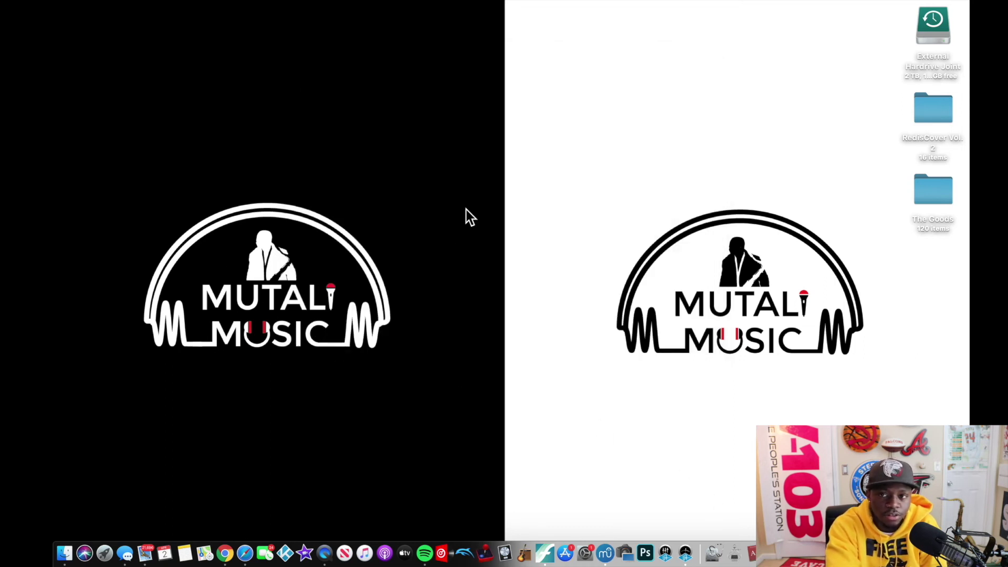
click(105, 5)
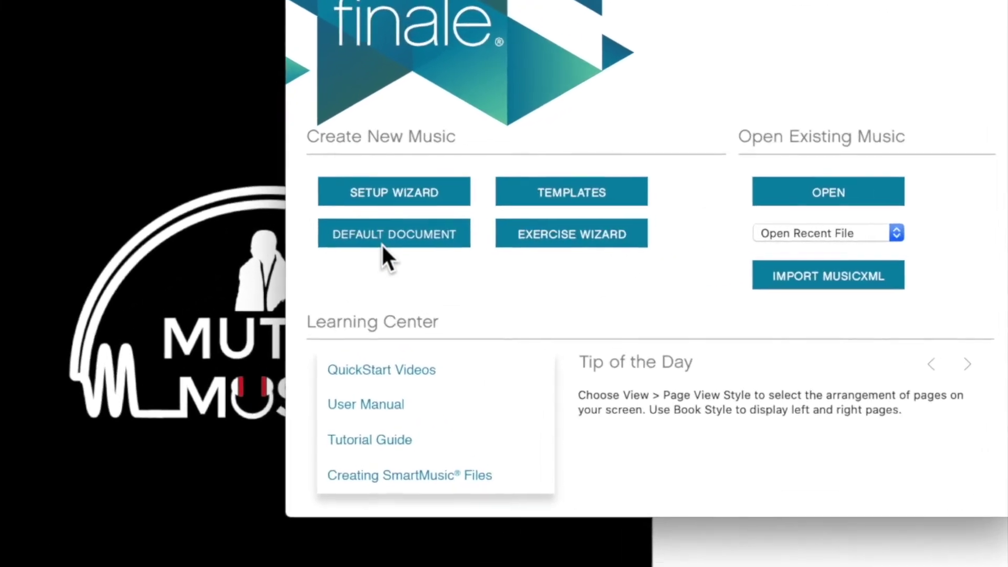
Create a blank Default Document score, zoom in, and select quarter-note entry
click(446, 242)
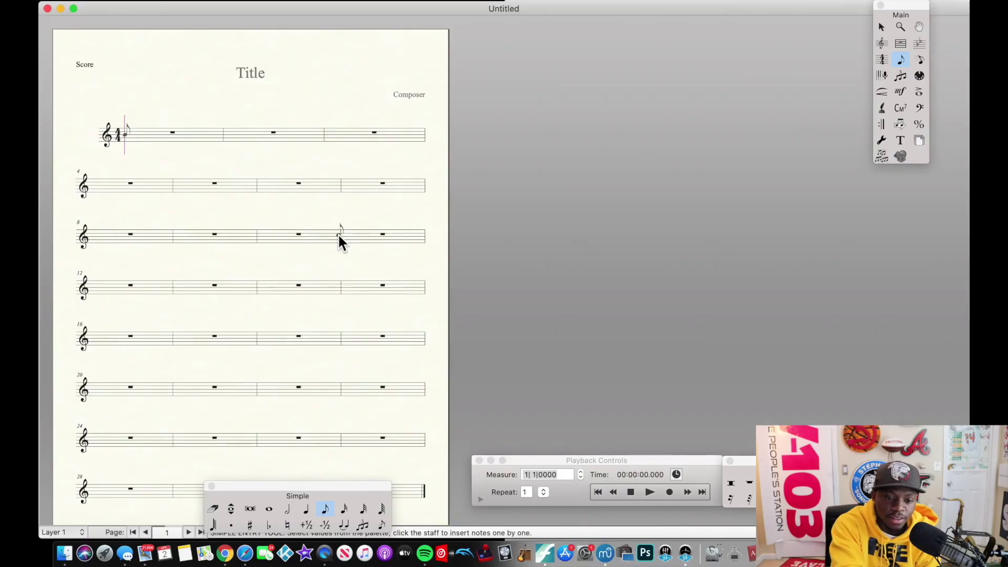
key(super+1)
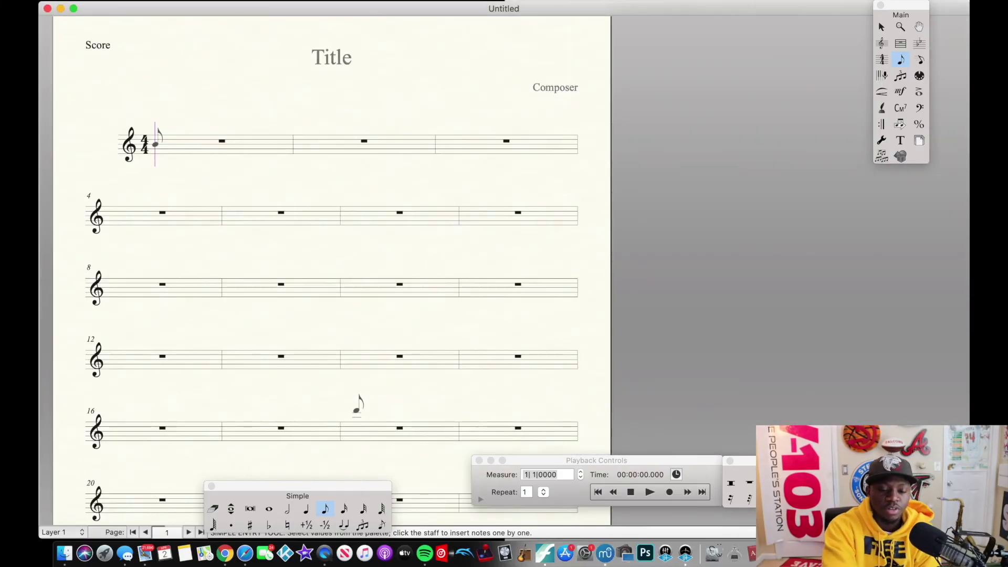
click(307, 509)
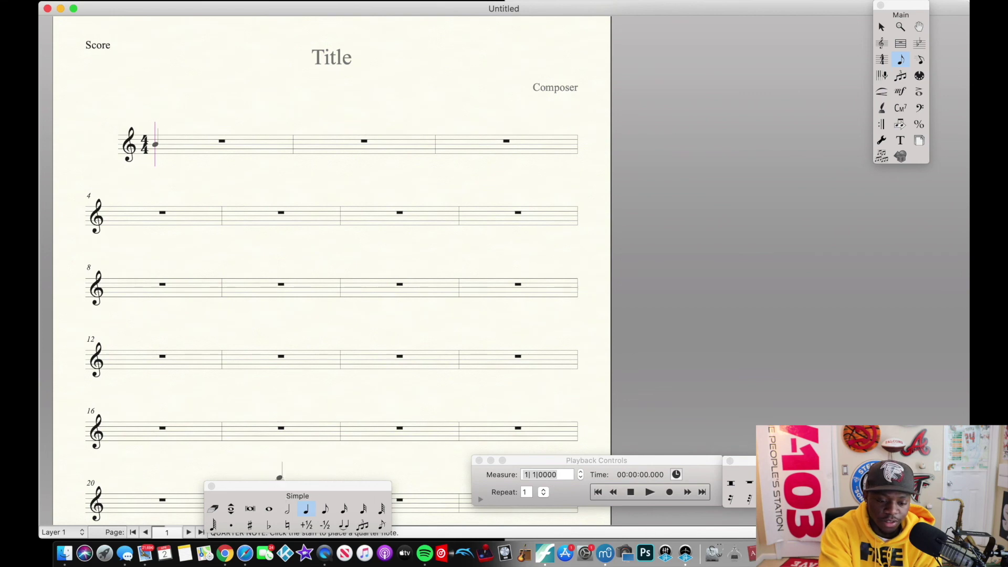
Move the note palette and playback controls aside, then close the Untitled score
drag(279, 488, 696, 300)
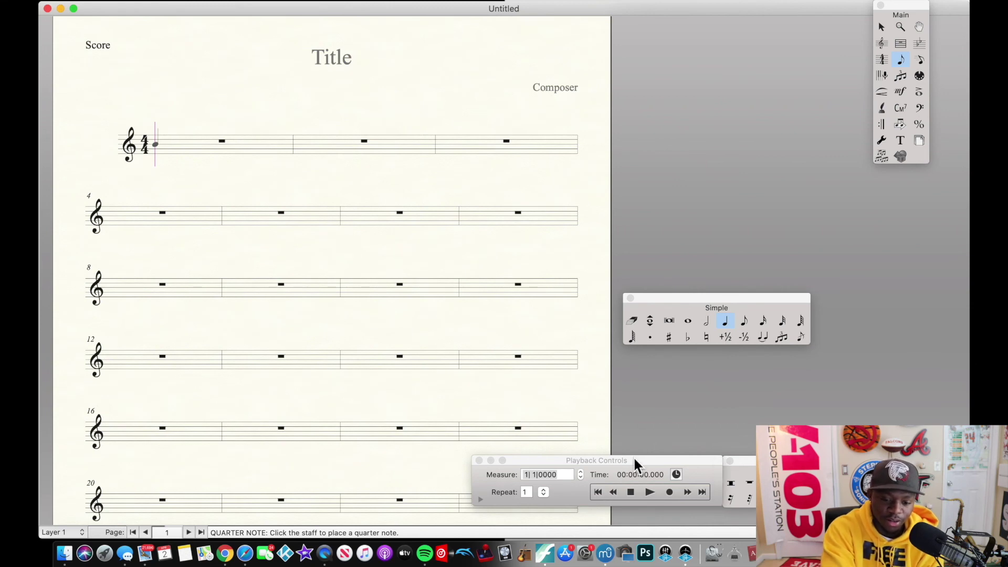
drag(634, 464, 783, 390)
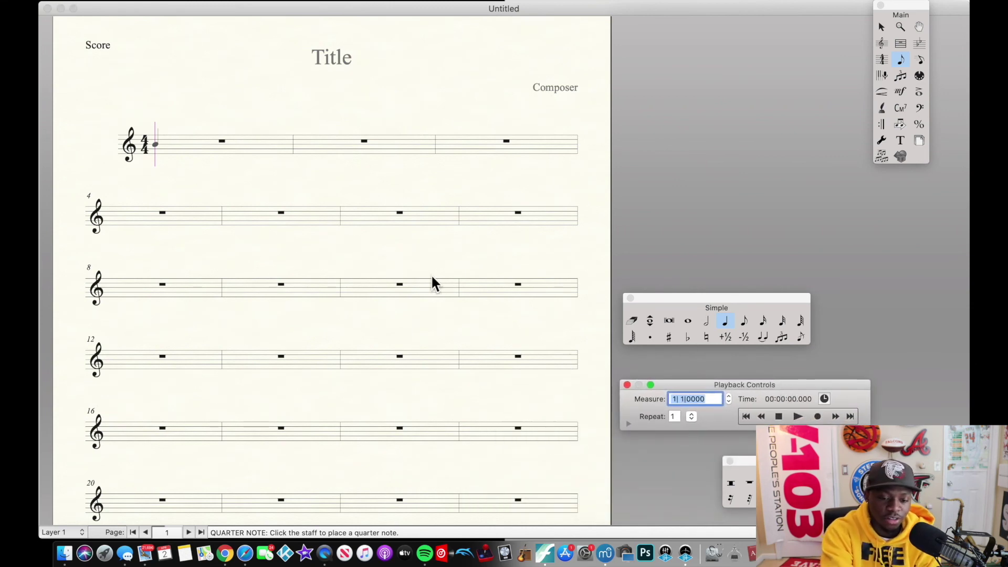
click(47, 8)
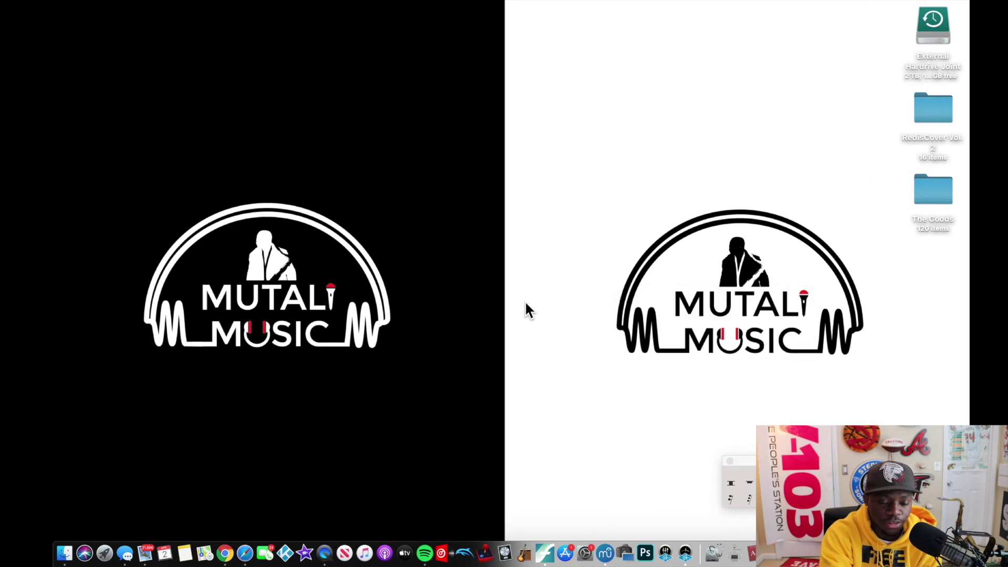
Reopen Finale's Launch Window, start the Setup Wizard, and reposition its dialog
click(504, 553)
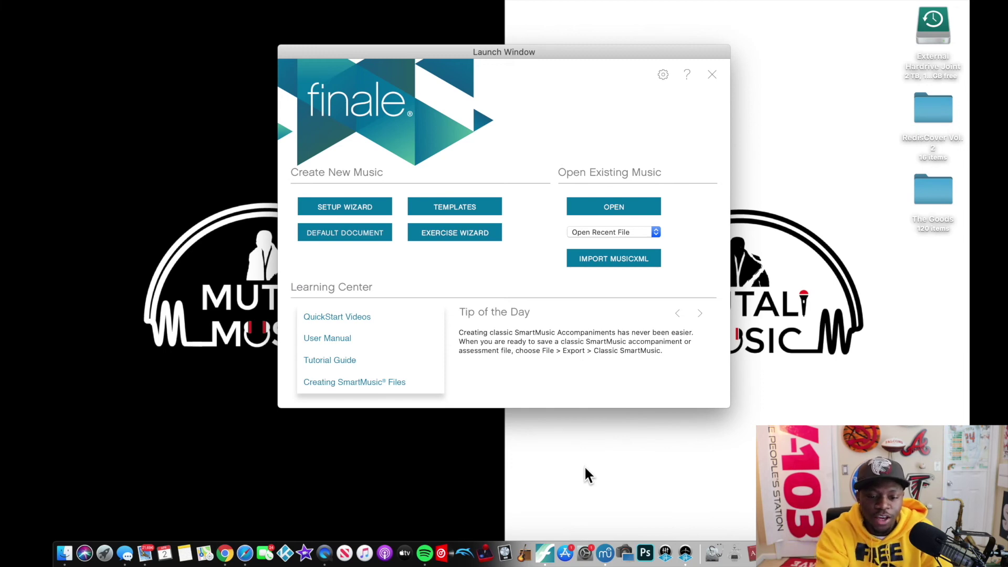
click(358, 207)
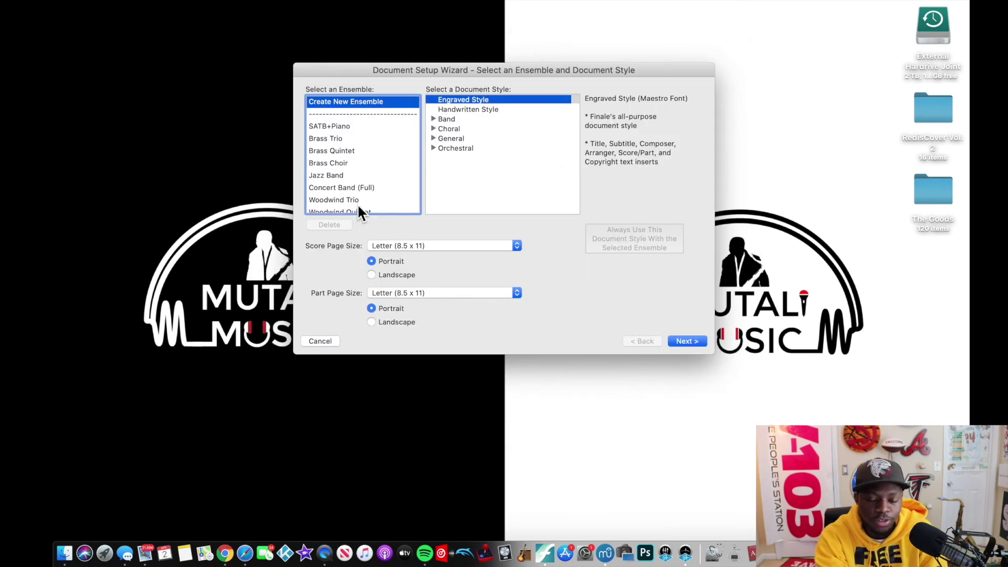
drag(660, 68, 661, 66)
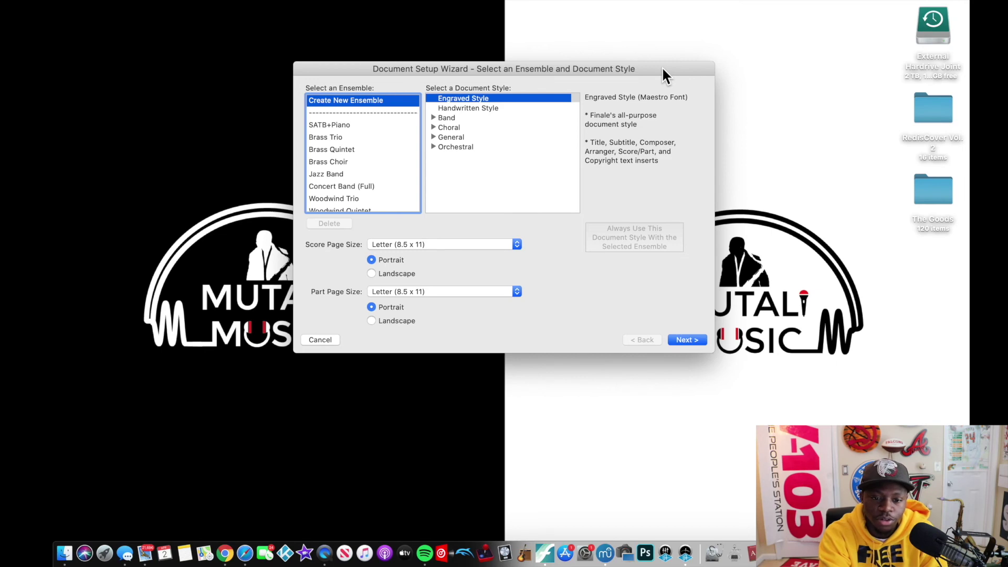
drag(639, 71, 656, 107)
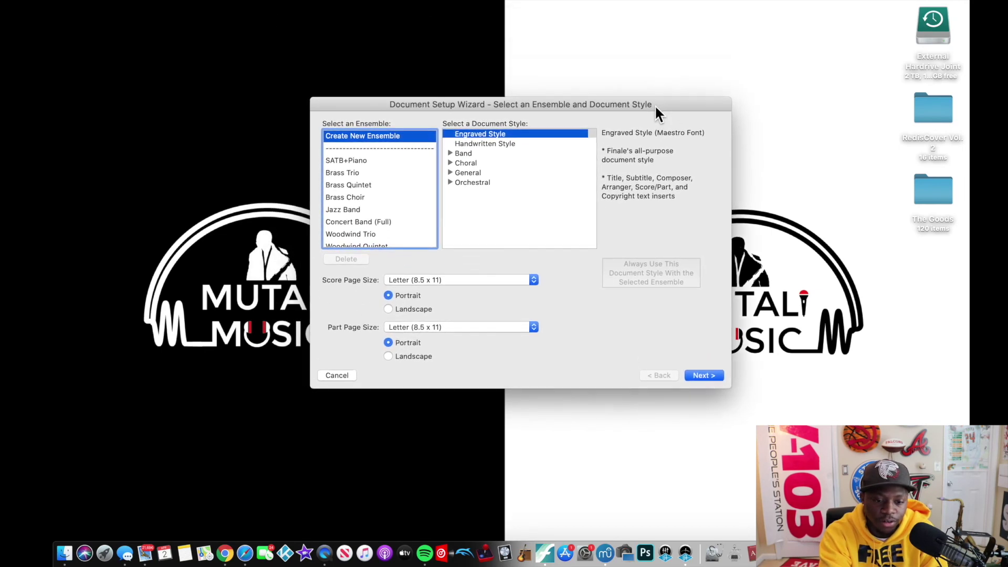
Browse the ensembles, choose Jazz Band, and keep Engraved Style after trying Handwritten Style
click(353, 158)
click(352, 173)
click(347, 184)
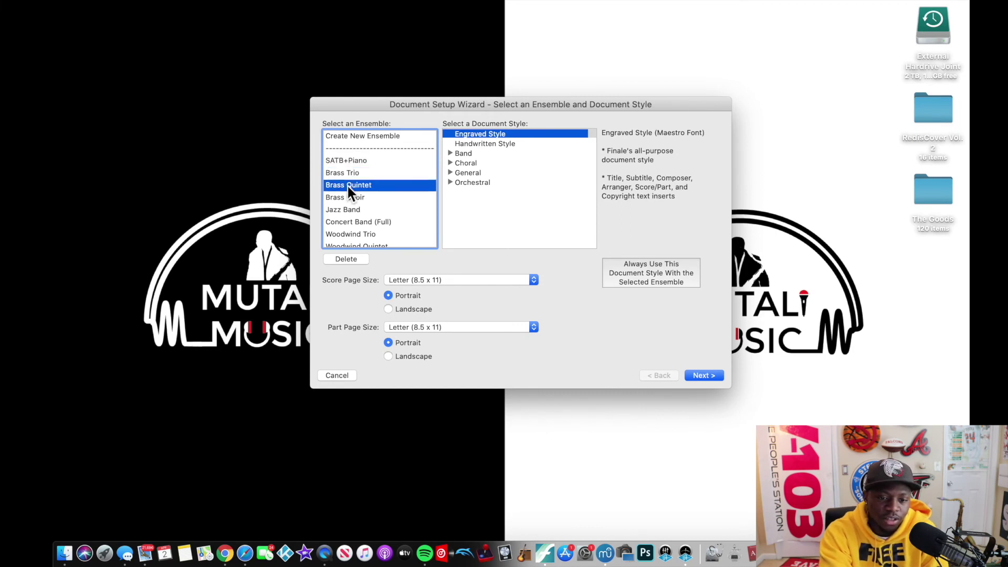
click(349, 196)
click(346, 209)
click(345, 222)
scroll(346, 226, down, 5)
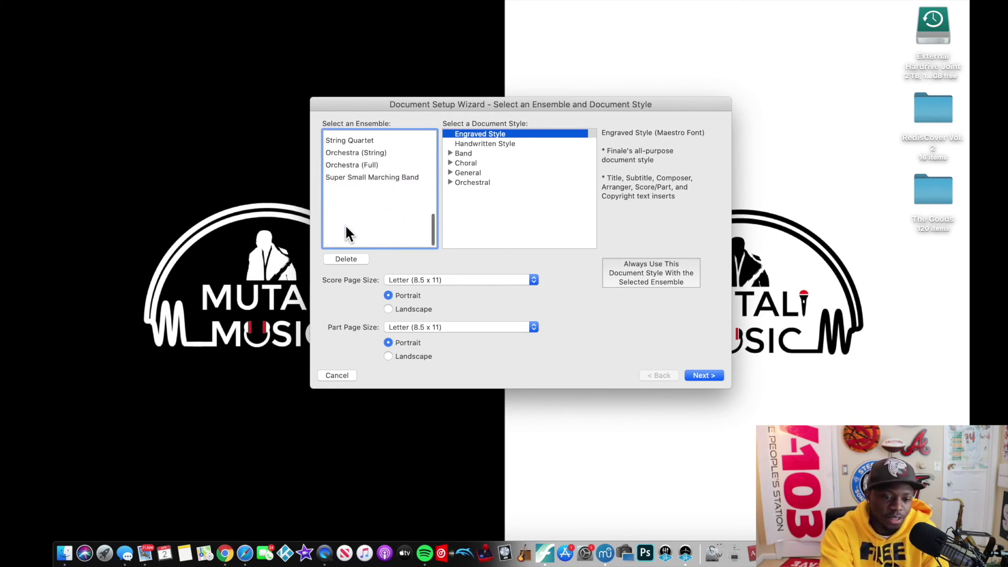
scroll(346, 221, up, 3)
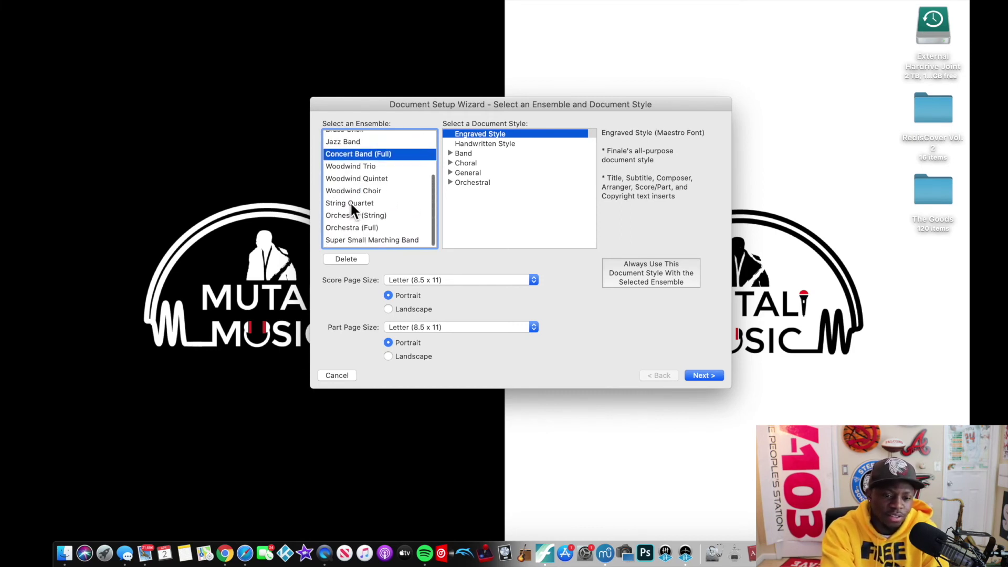
click(354, 143)
click(495, 143)
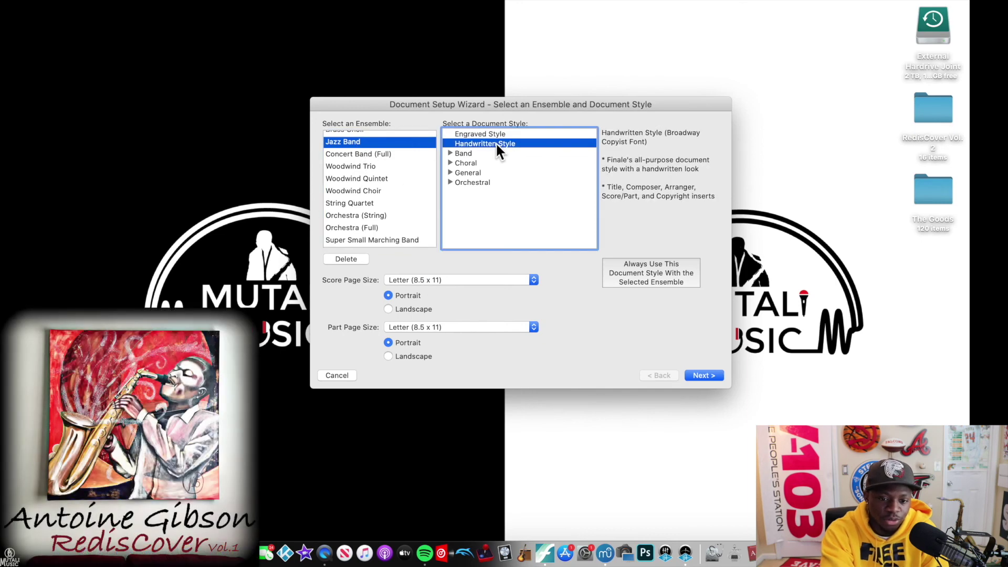
click(495, 134)
Preview woodwind and voice instruments for the Woodwind Choir, then go back to ensemble choices
click(701, 375)
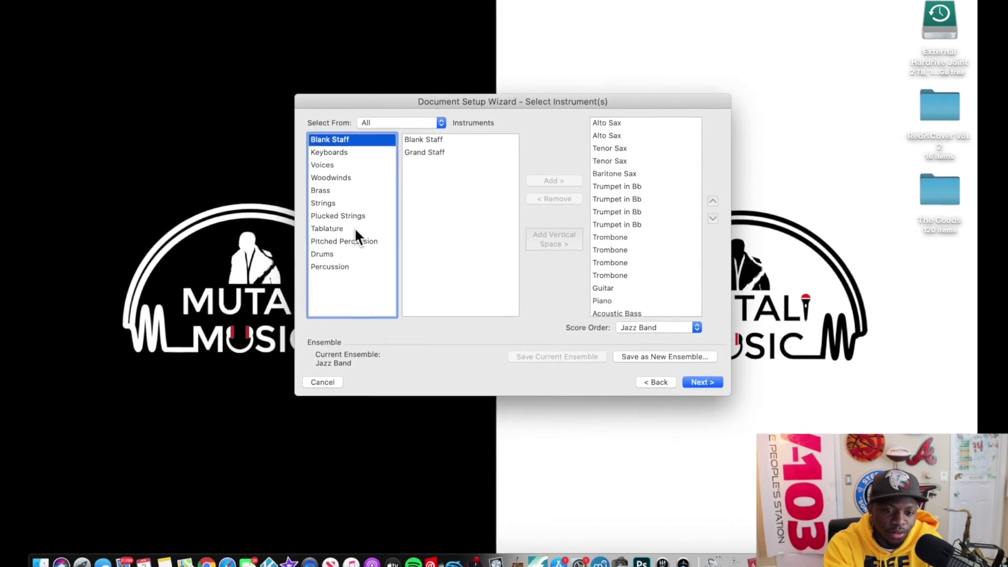
click(272, 177)
click(262, 162)
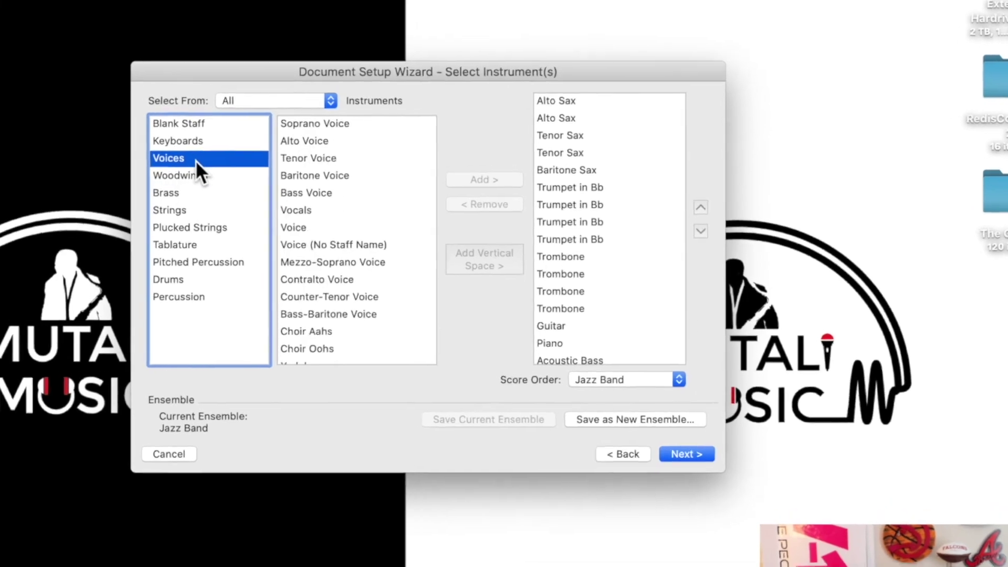
scroll(599, 219, down, 2)
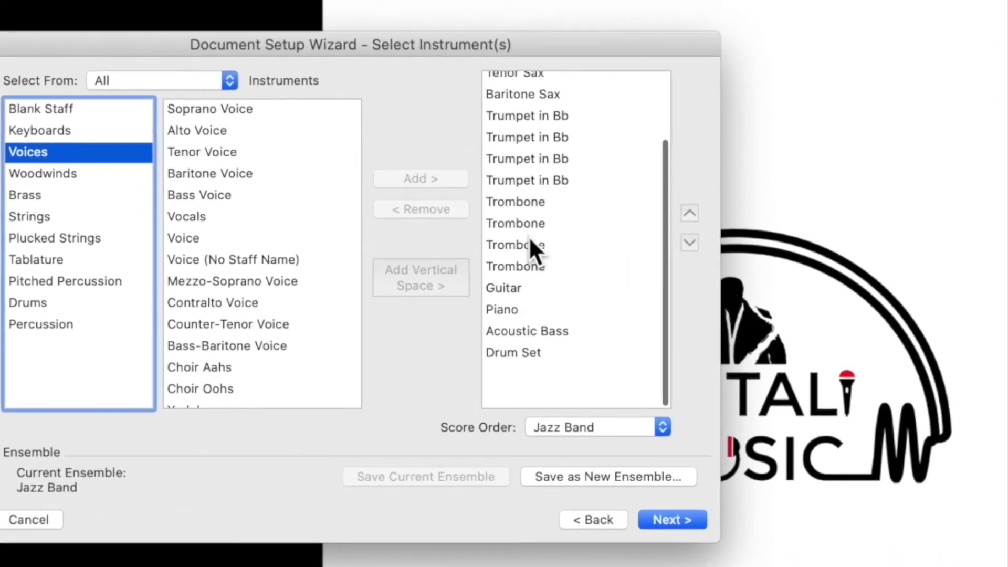
scroll(530, 240, up, 3)
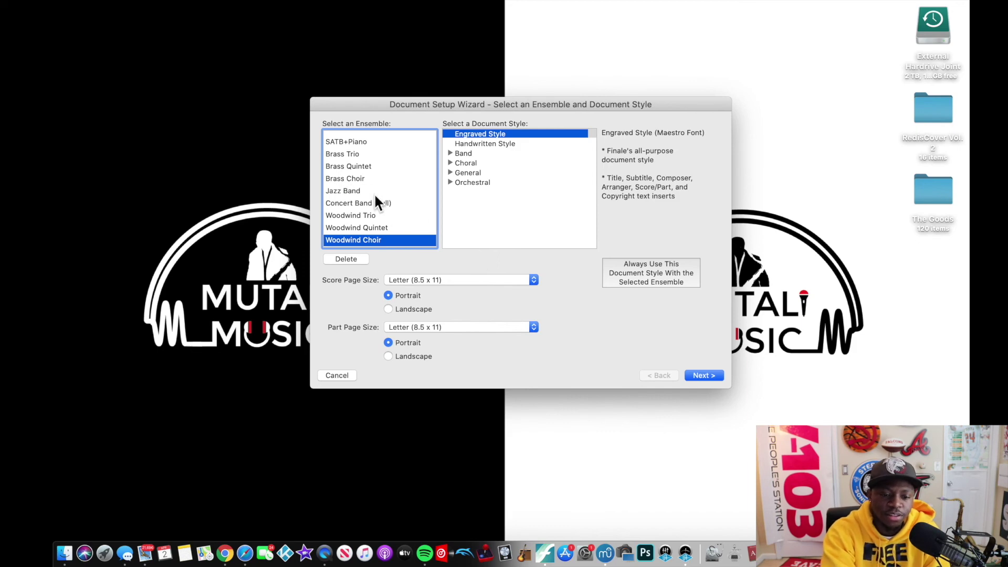
scroll(374, 196, down, 3)
scroll(375, 195, up, 3)
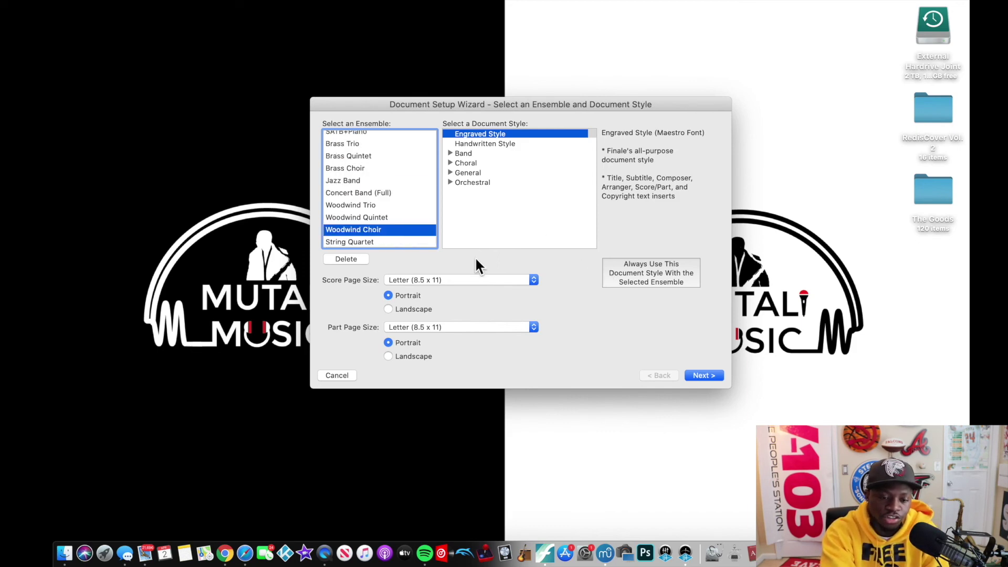
click(703, 375)
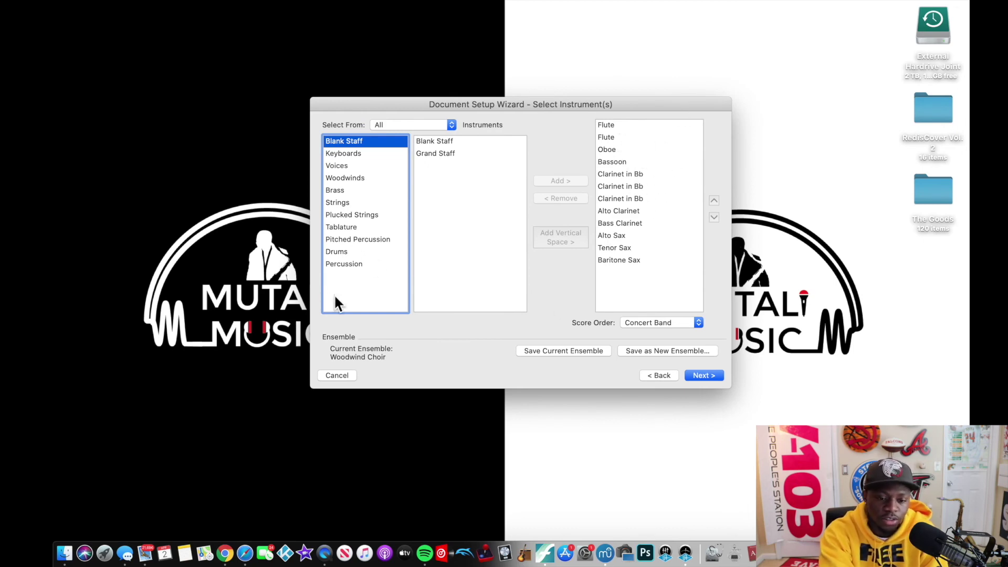
click(336, 375)
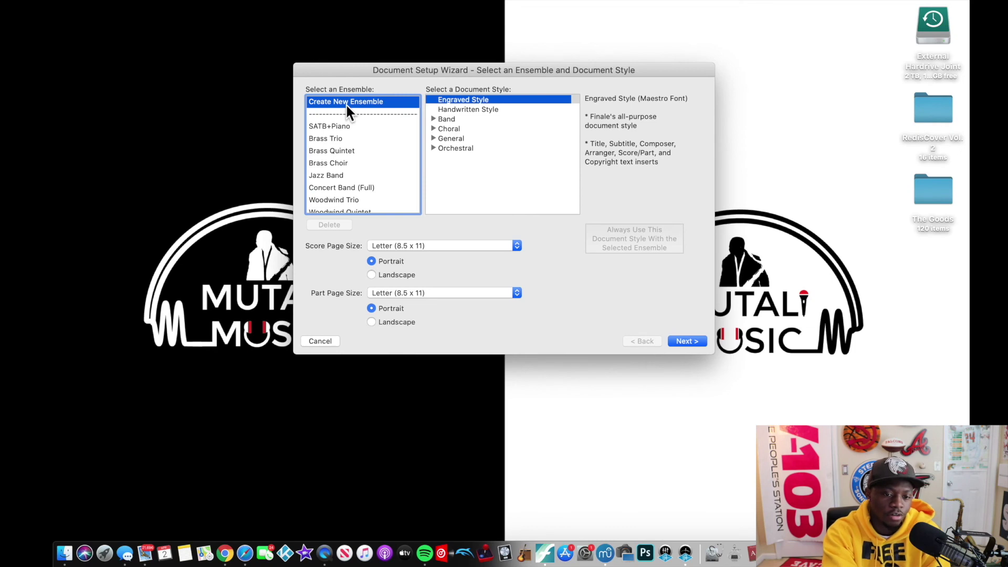
Try Handwritten, Jazz Band and Choral (Engraver/Maestro) styles, and expand the General group
click(493, 101)
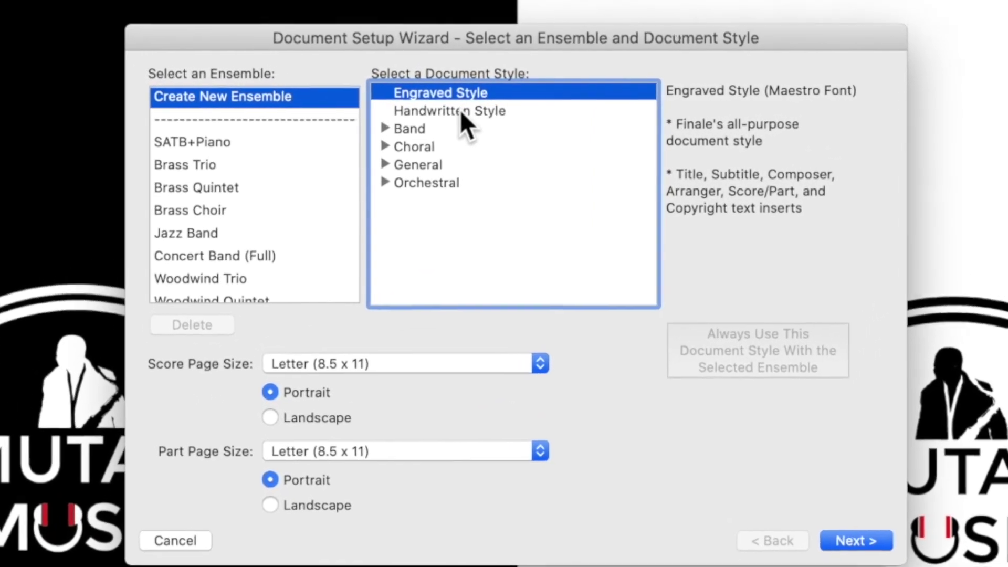
click(464, 109)
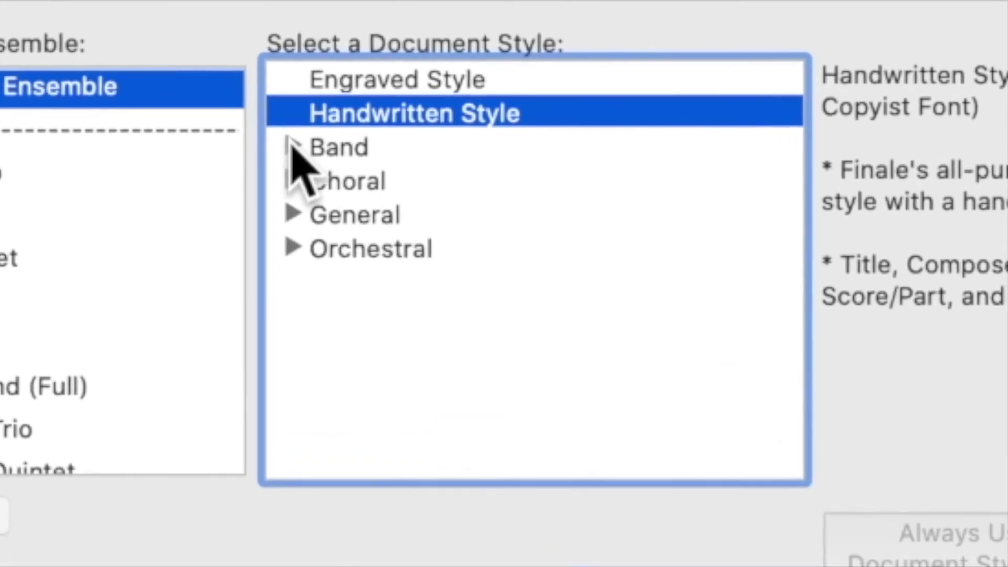
click(293, 147)
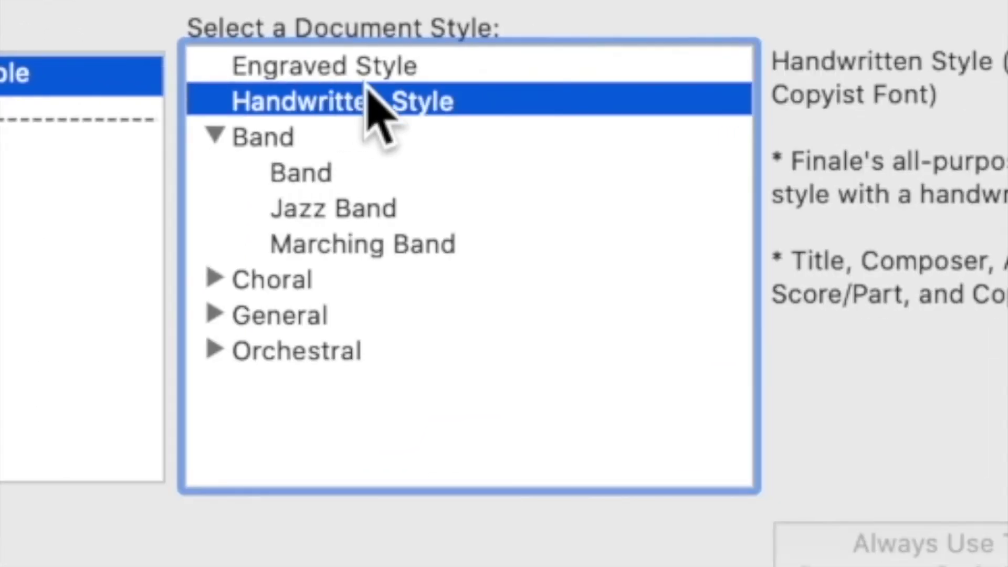
click(327, 207)
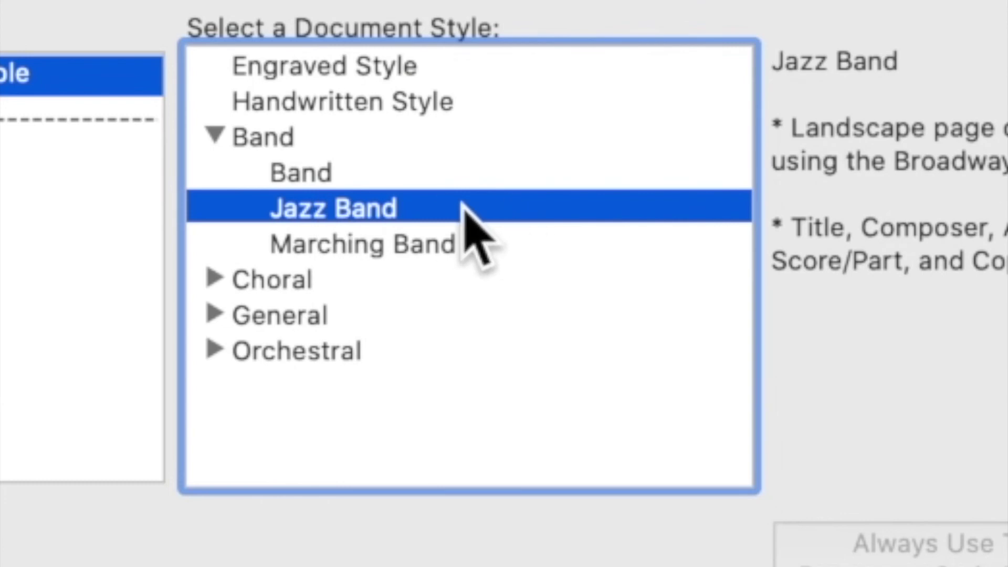
click(216, 280)
click(451, 344)
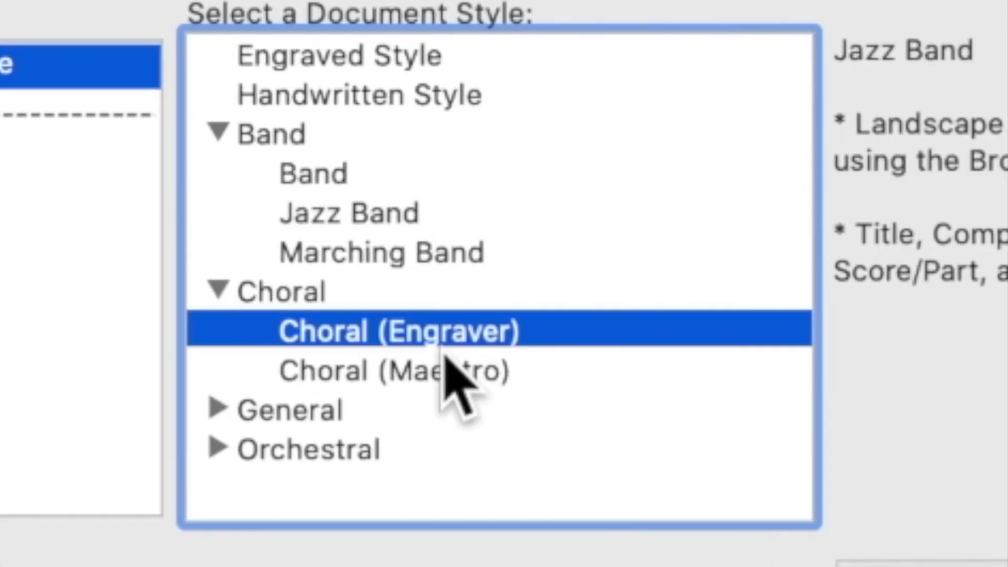
click(468, 380)
click(214, 411)
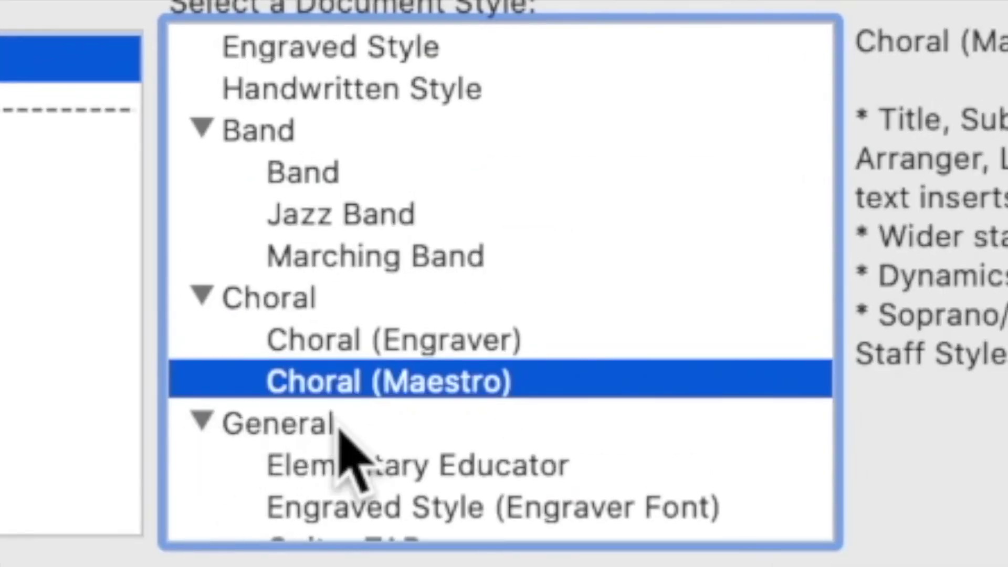
scroll(344, 444, down, 3)
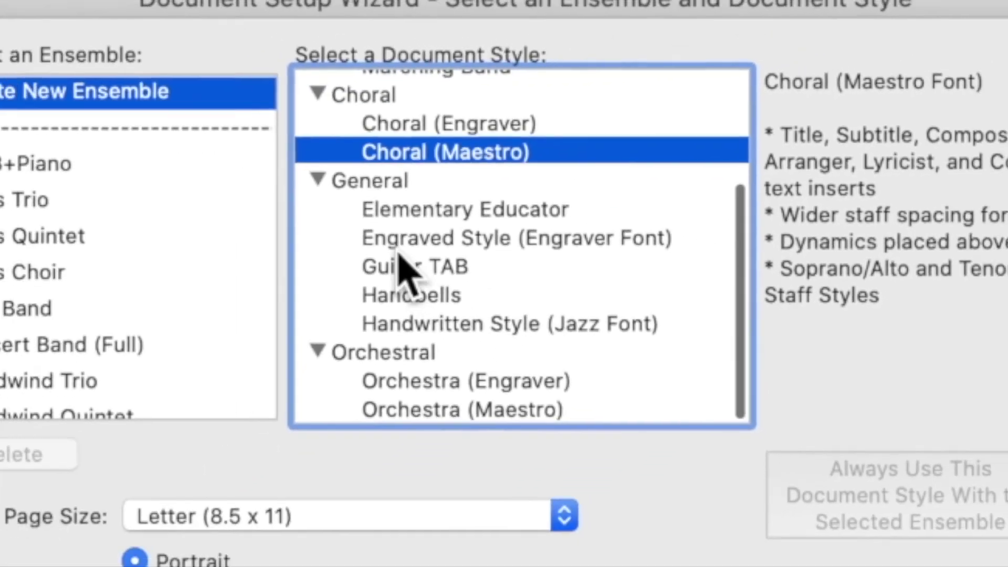
scroll(334, 375, up, 3)
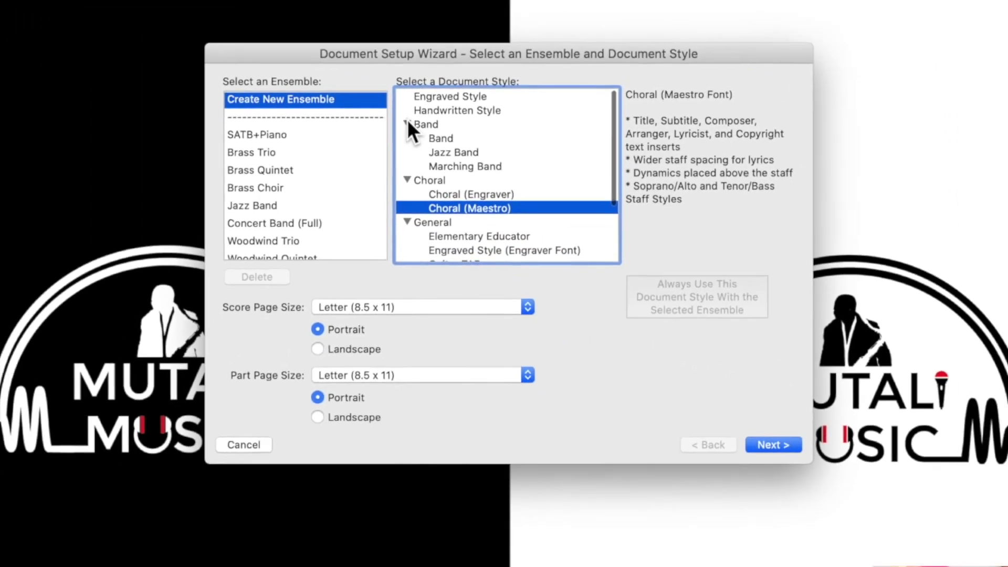
Collapse the Band, Choral, General and Orchestral groups and keep Create New Ensemble
click(362, 207)
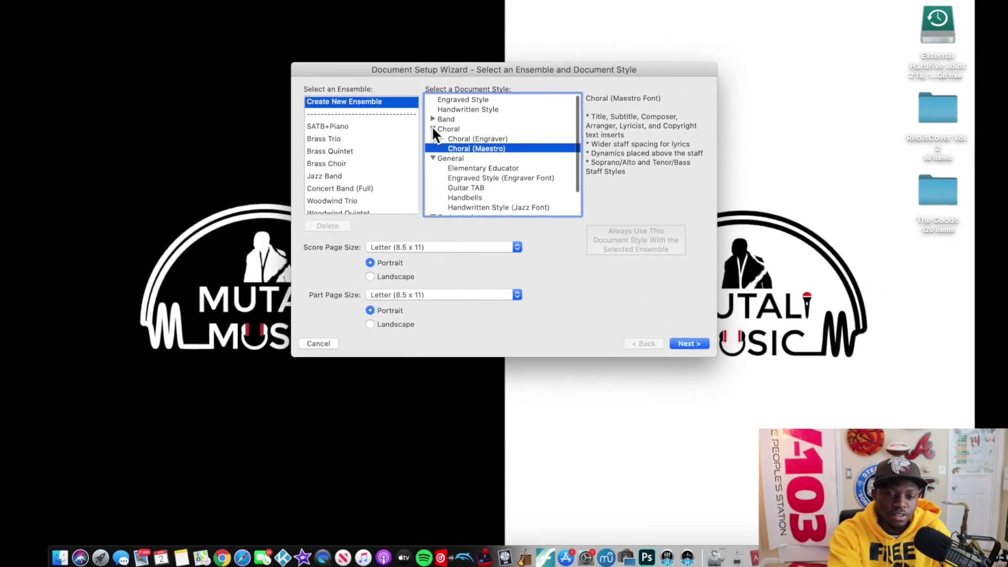
click(429, 130)
click(434, 138)
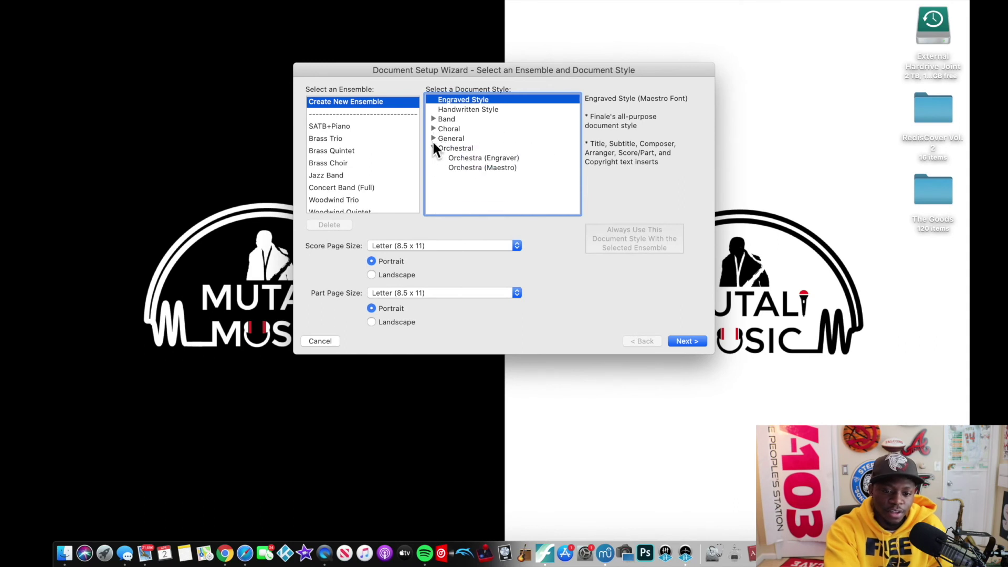
click(433, 148)
click(433, 118)
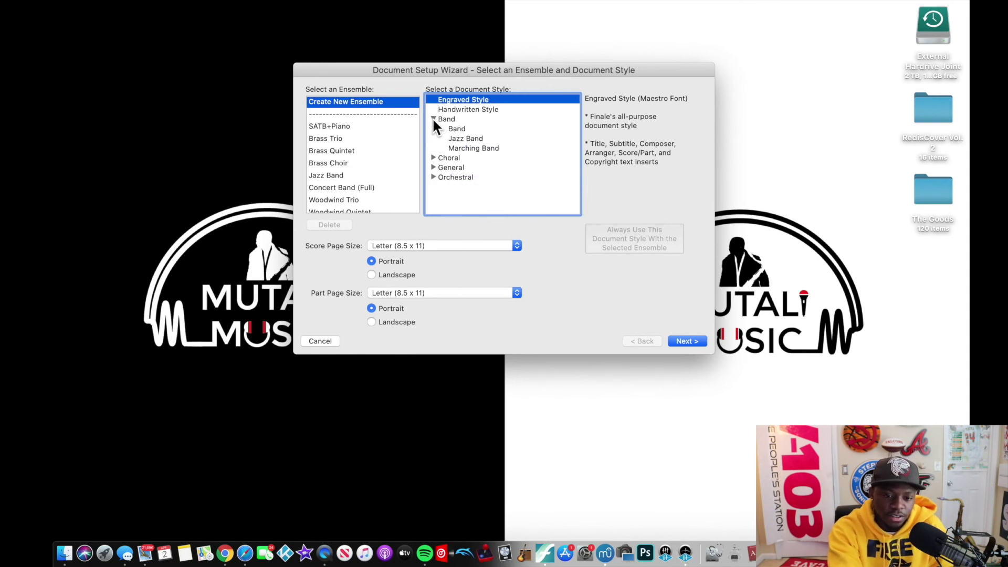
click(433, 119)
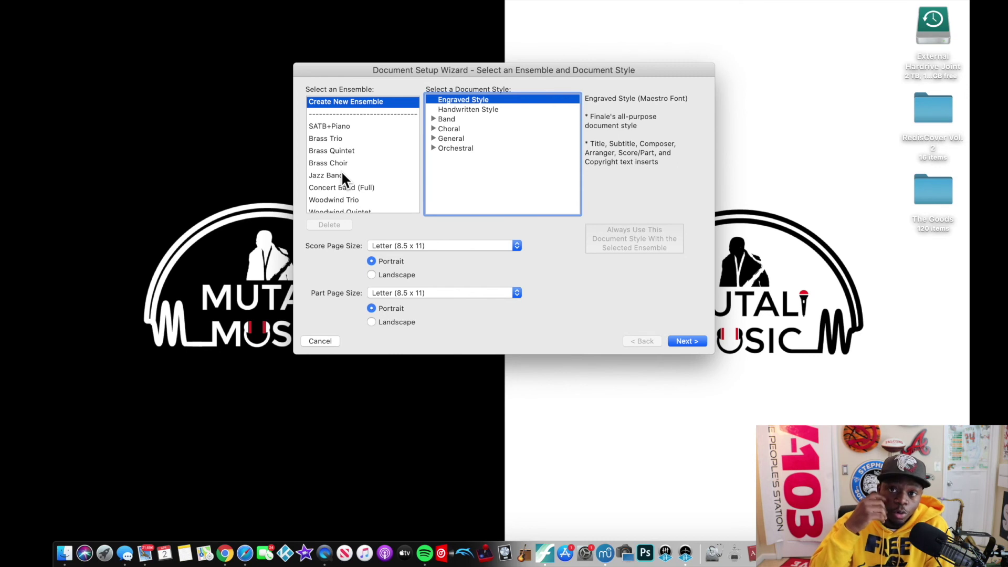
click(364, 100)
key(Escape)
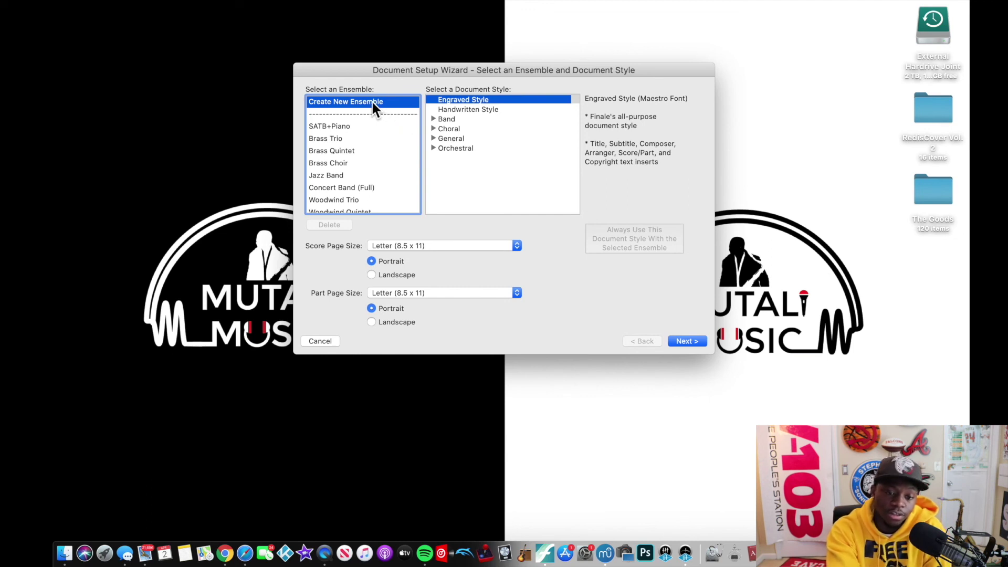
Choose Handwritten Style as the document style
click(492, 99)
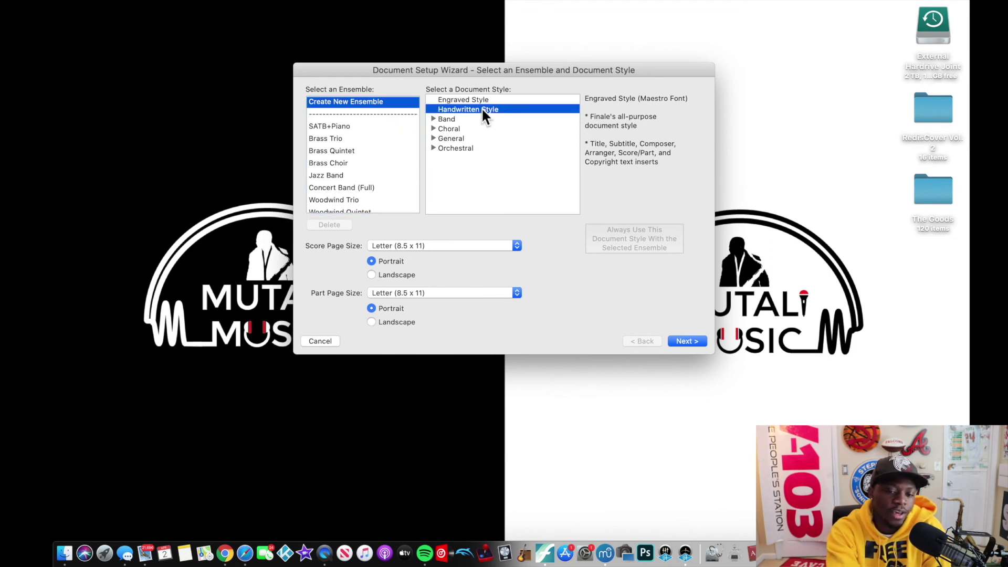
click(481, 109)
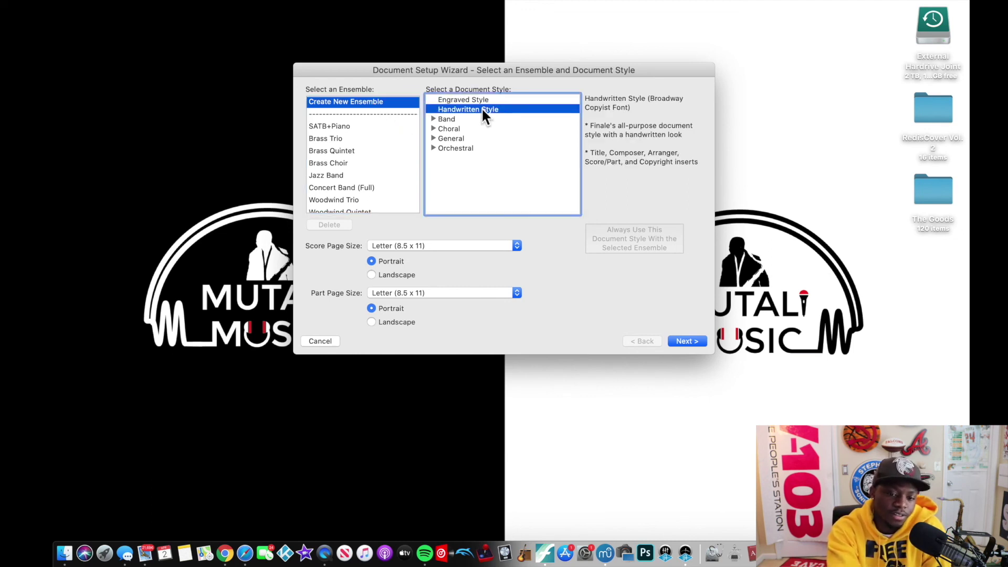
click(433, 119)
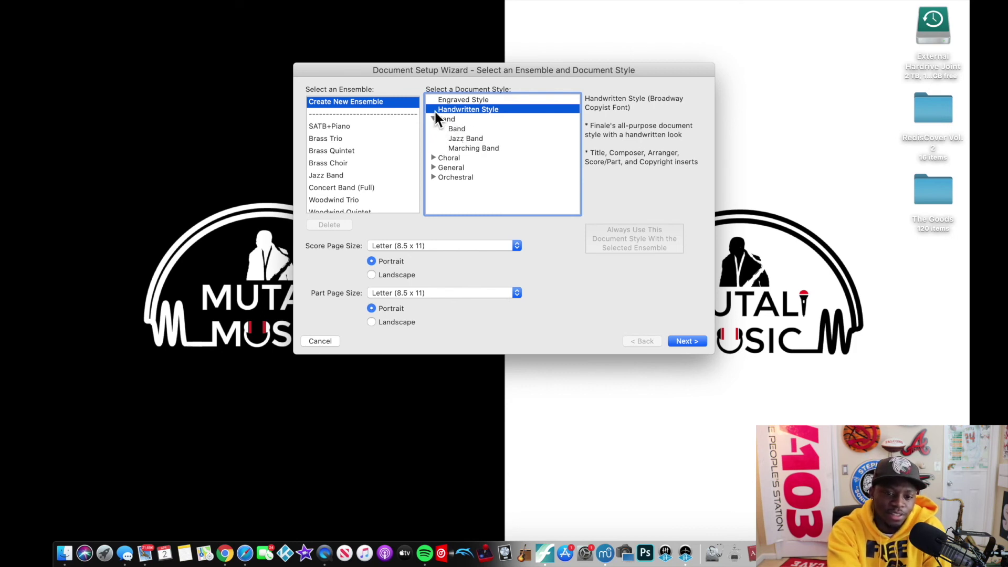
click(433, 118)
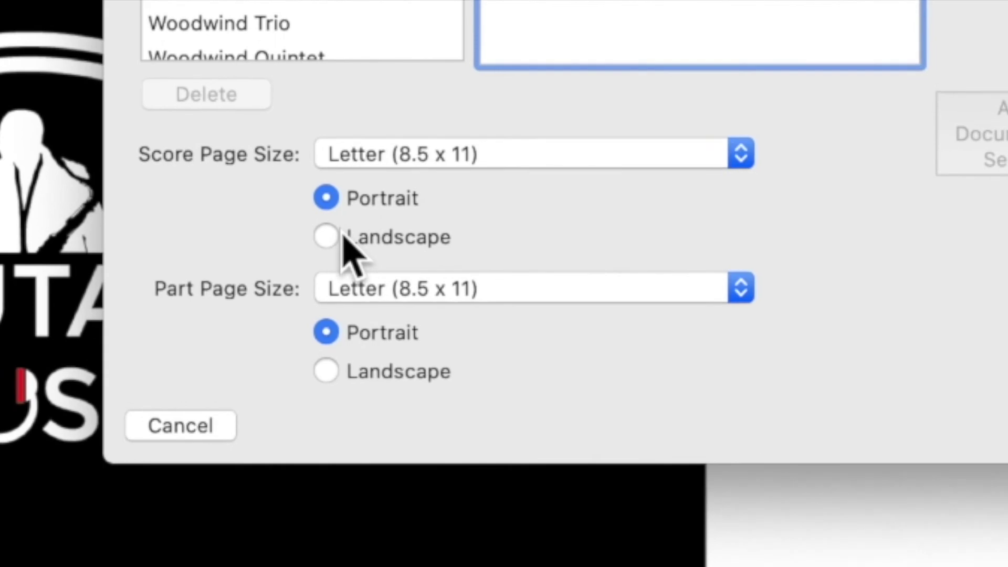
Keep Letter score page size in landscape orientation and continue to instrument selection
click(380, 154)
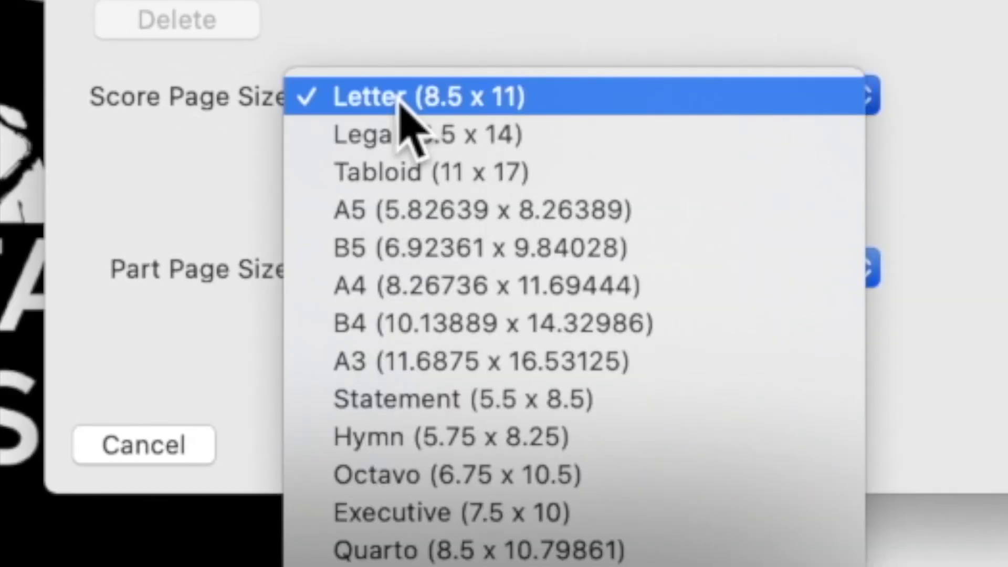
click(401, 103)
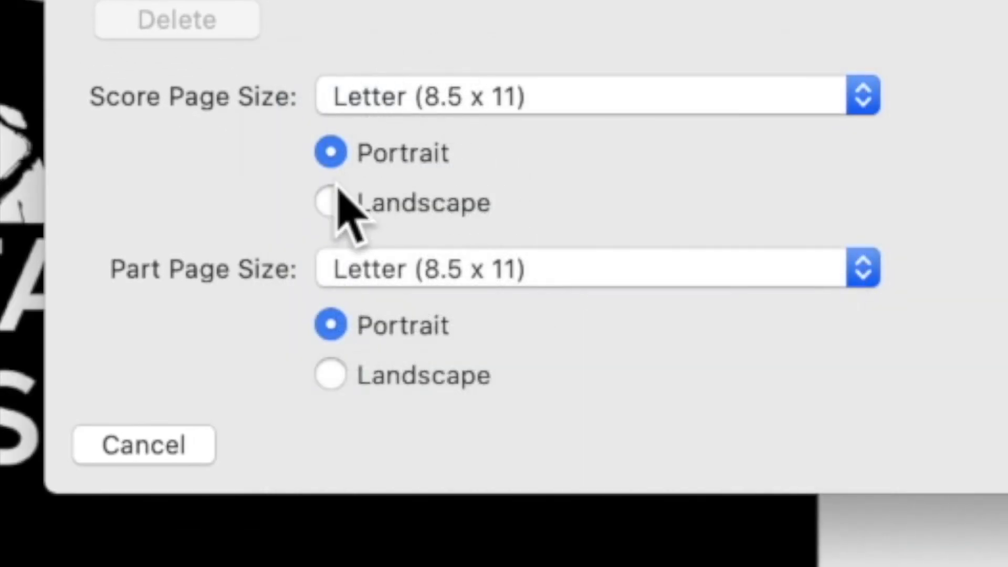
click(335, 190)
click(331, 153)
click(332, 204)
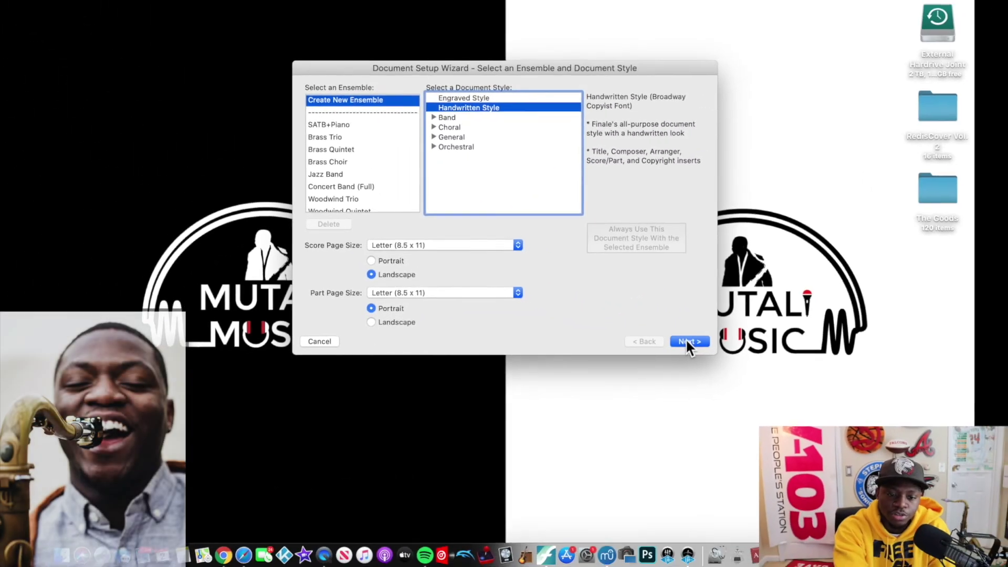
click(827, 359)
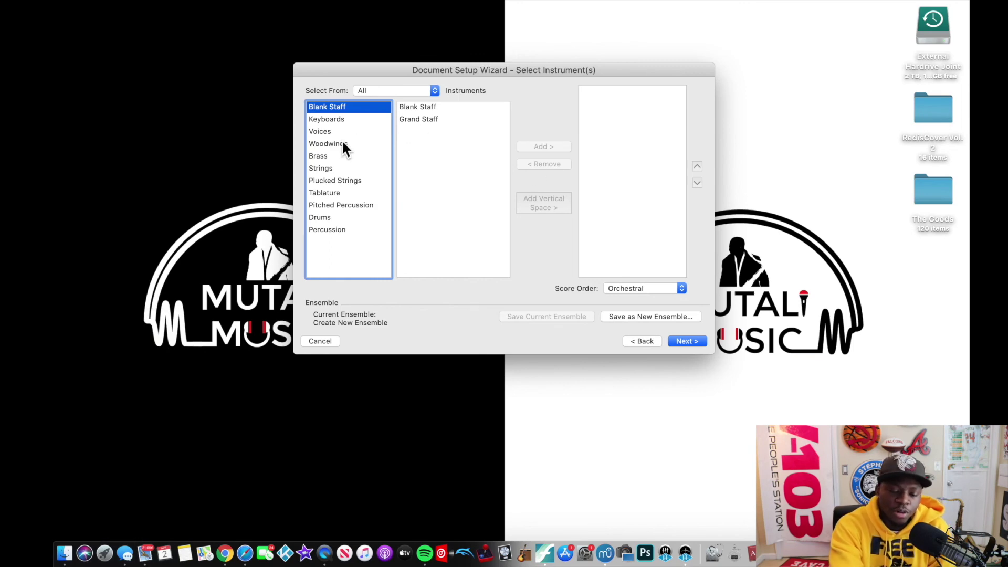
Add Piccolo, Clarinet in Bb, Alto Sax and Tenor Sax from the Woodwinds category
click(343, 147)
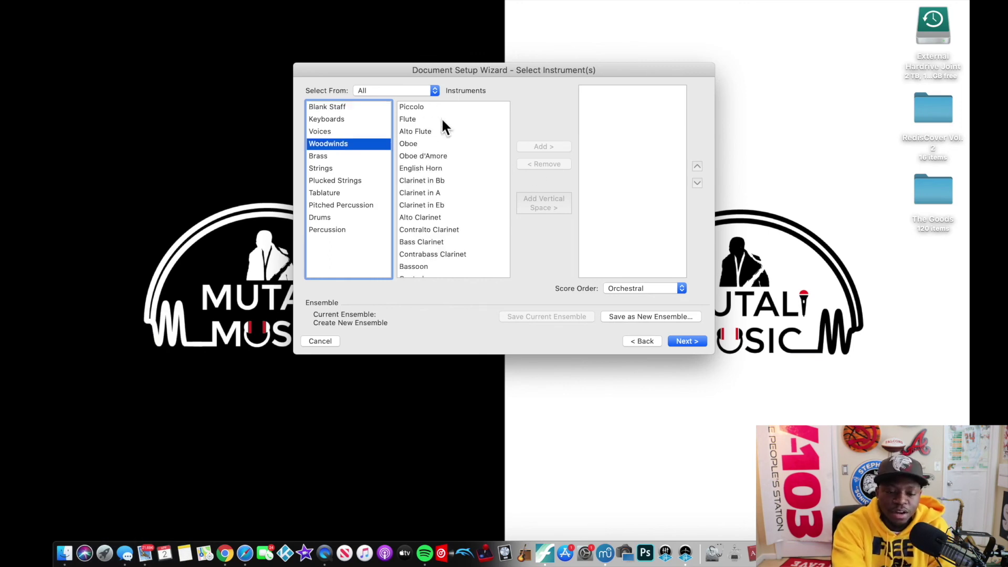
click(411, 119)
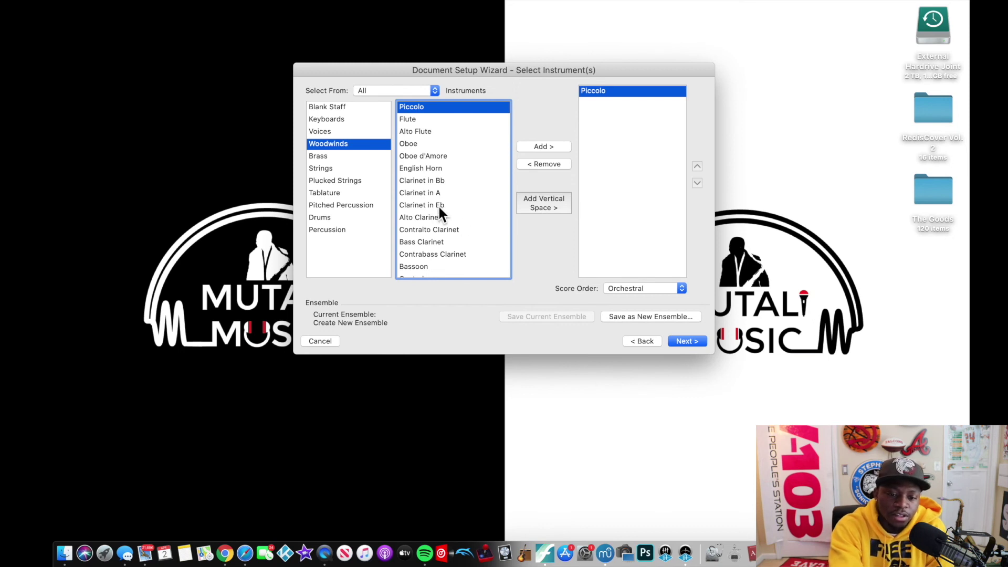
double_click(421, 180)
scroll(439, 179, down, 5)
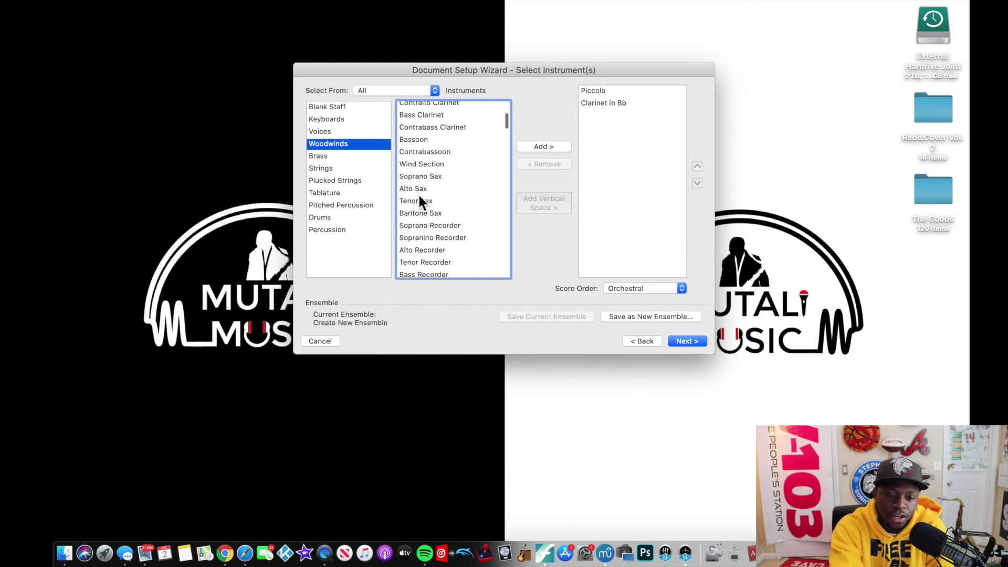
click(415, 189)
double_click(415, 189)
double_click(414, 200)
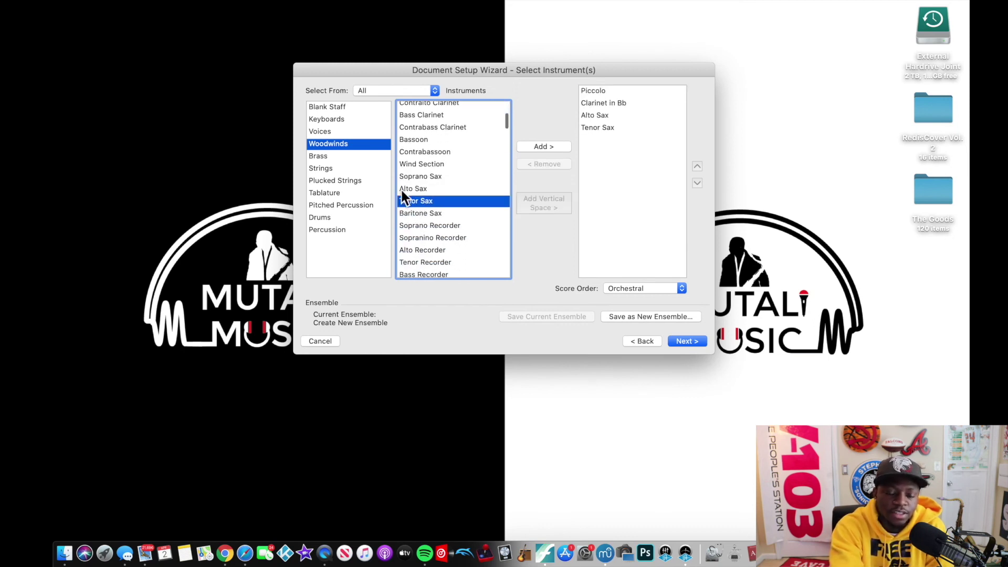
Add three Bb Trumpets, Horn in F, two Trombones, Baritone and Tuba from Brass
click(330, 155)
double_click(428, 106)
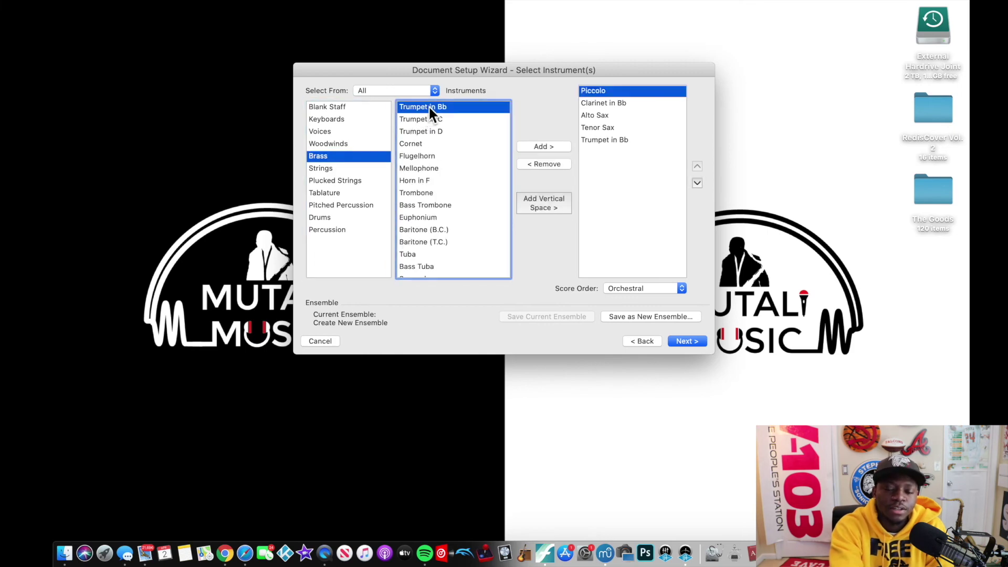
double_click(428, 106)
double_click(429, 106)
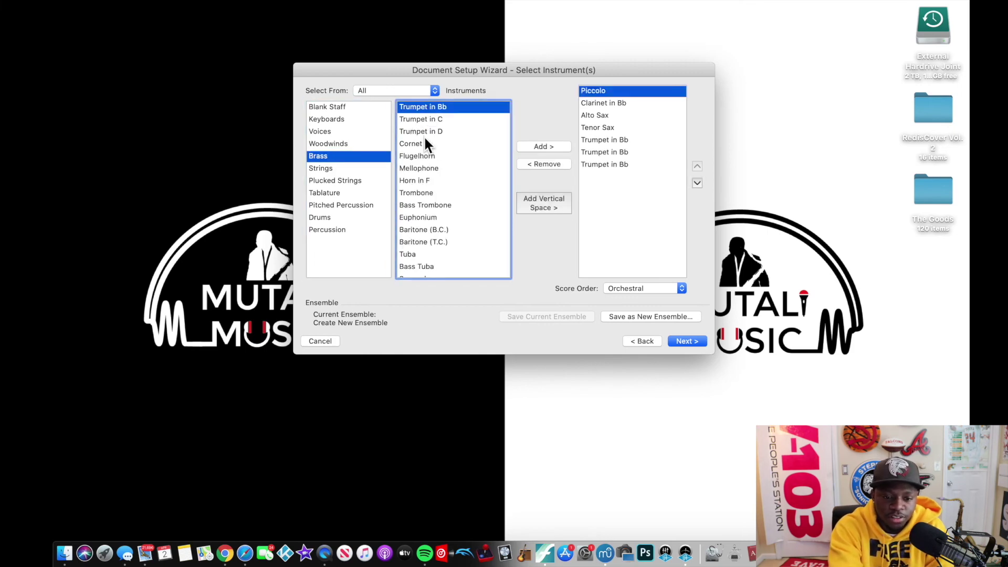
double_click(421, 180)
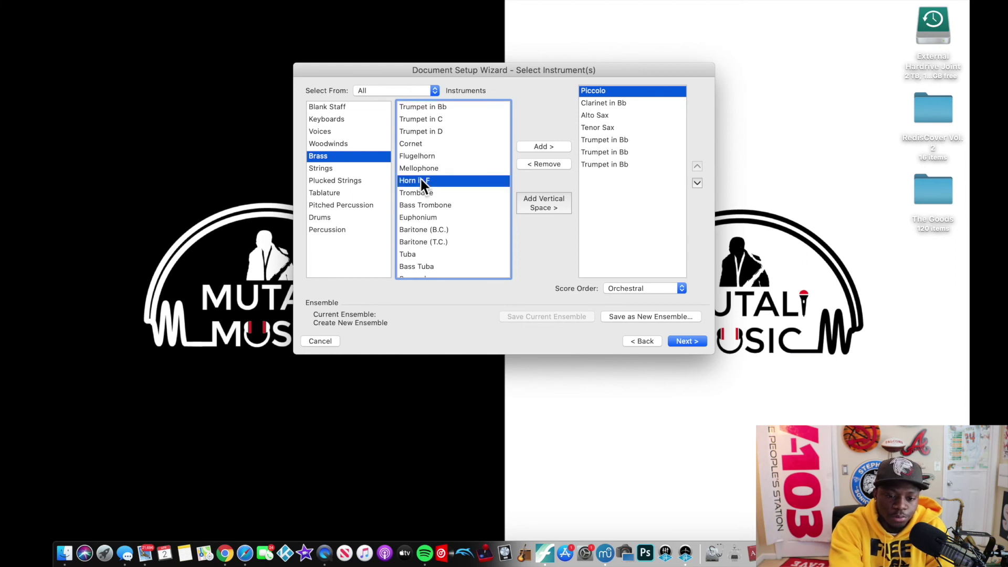
double_click(424, 192)
double_click(425, 194)
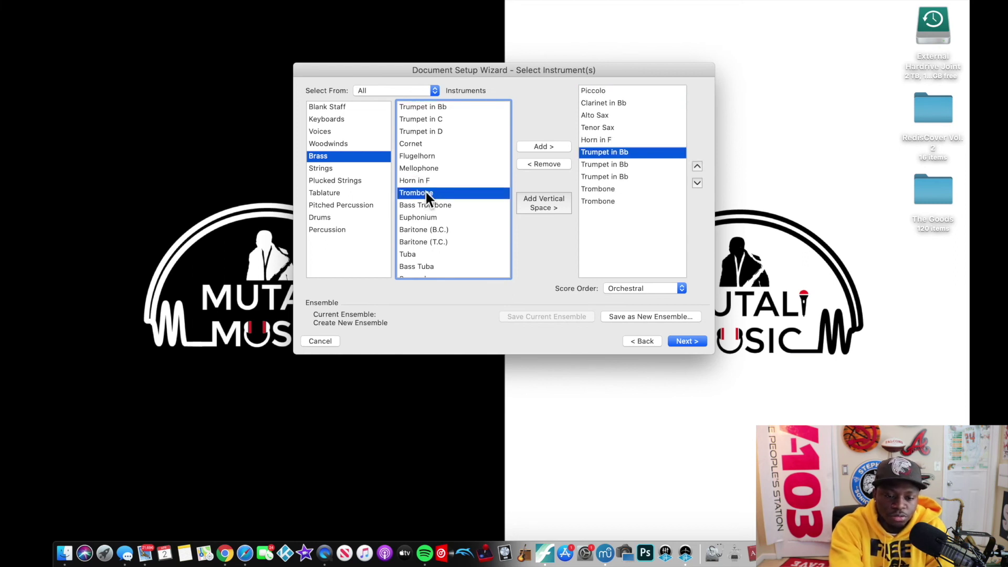
double_click(428, 229)
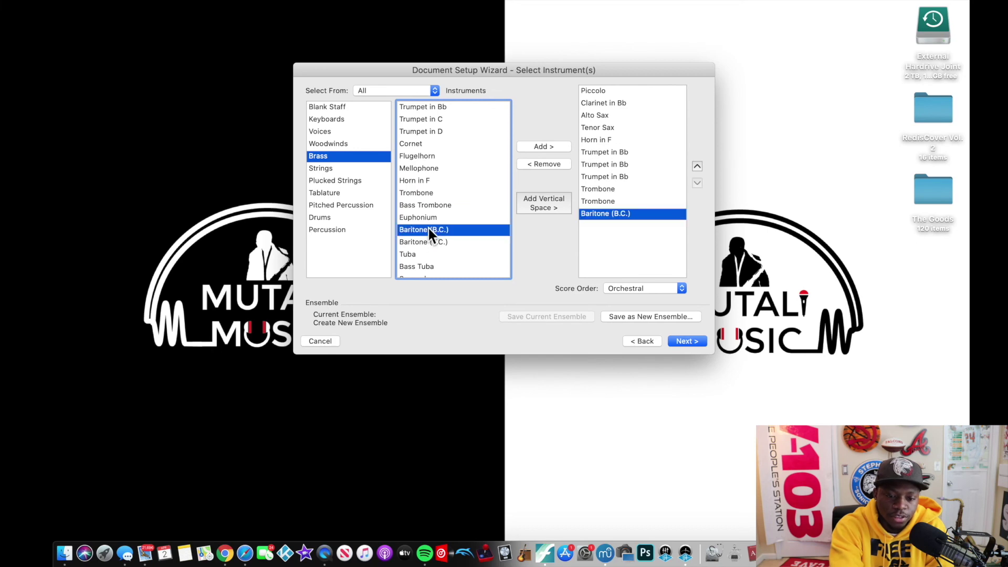
double_click(411, 254)
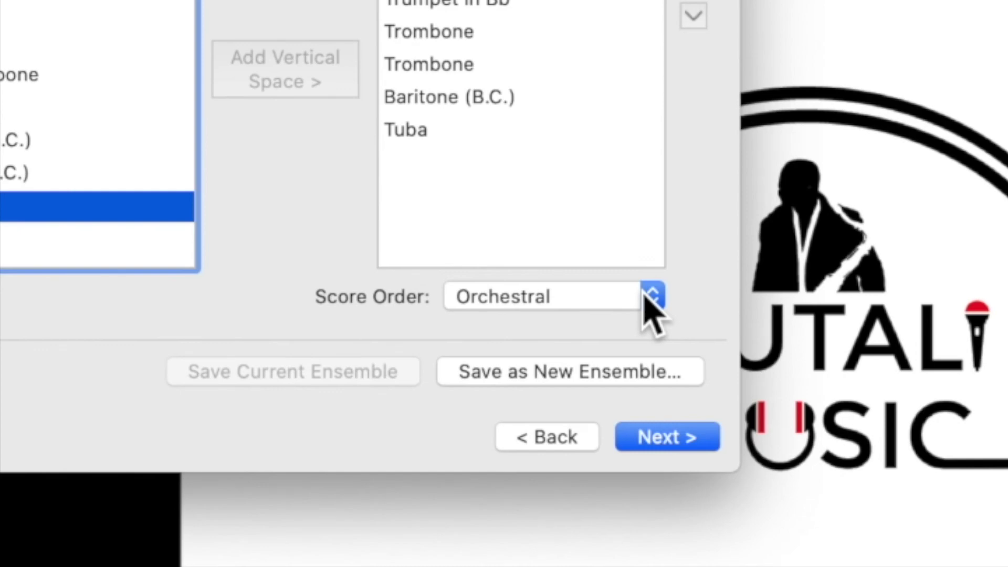
click(650, 296)
Switch the score order to Custom and move Horn in F below the third trumpet
click(595, 269)
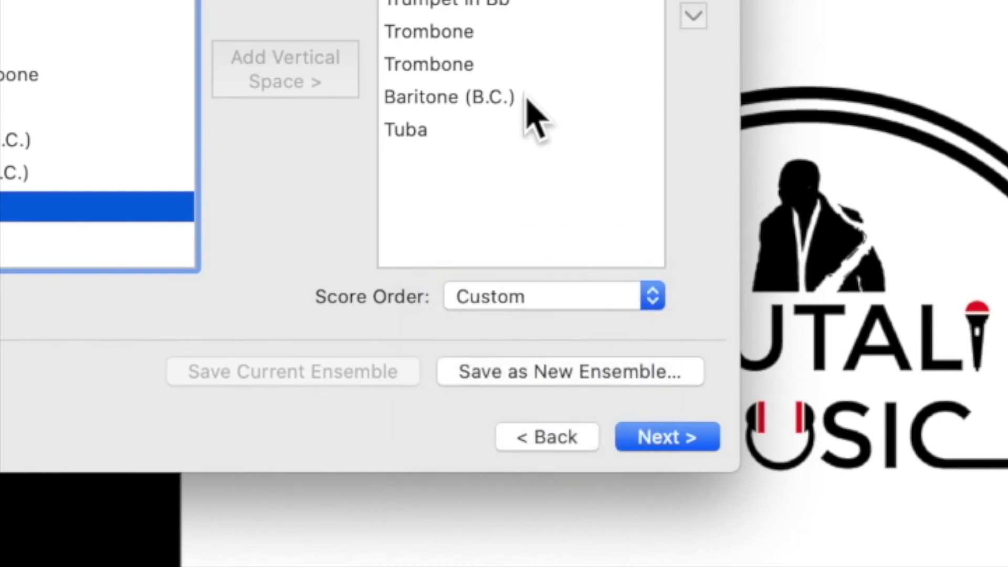
click(457, 33)
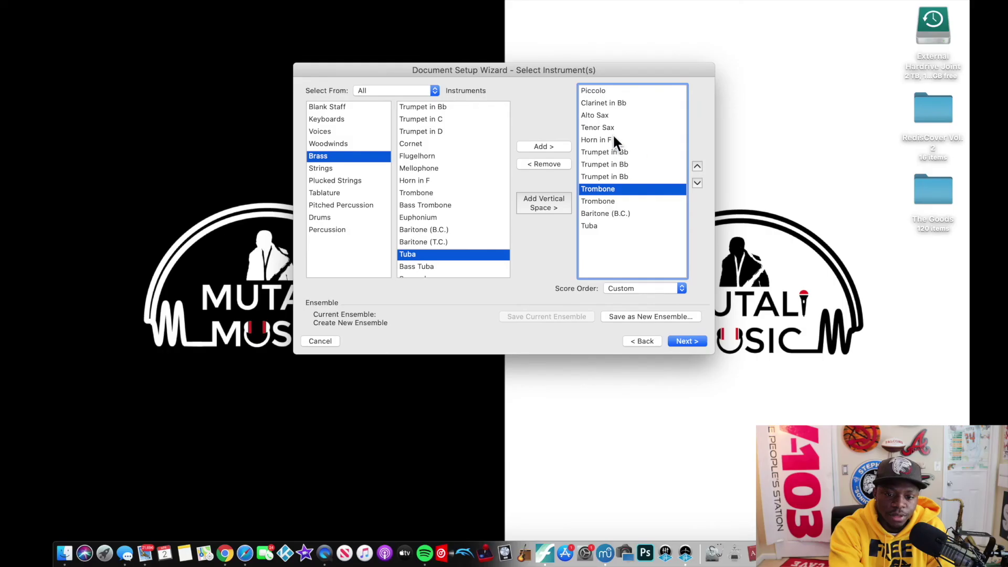
click(606, 138)
click(698, 184)
click(697, 183)
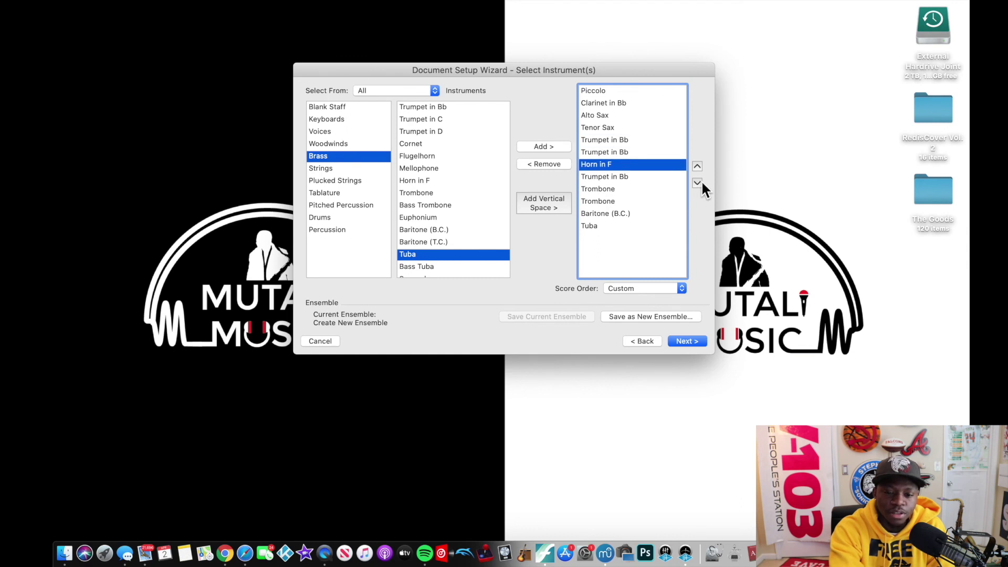
click(698, 183)
Try the Choral, Concert Band, Marching Band and Jazz Band score orders
click(653, 288)
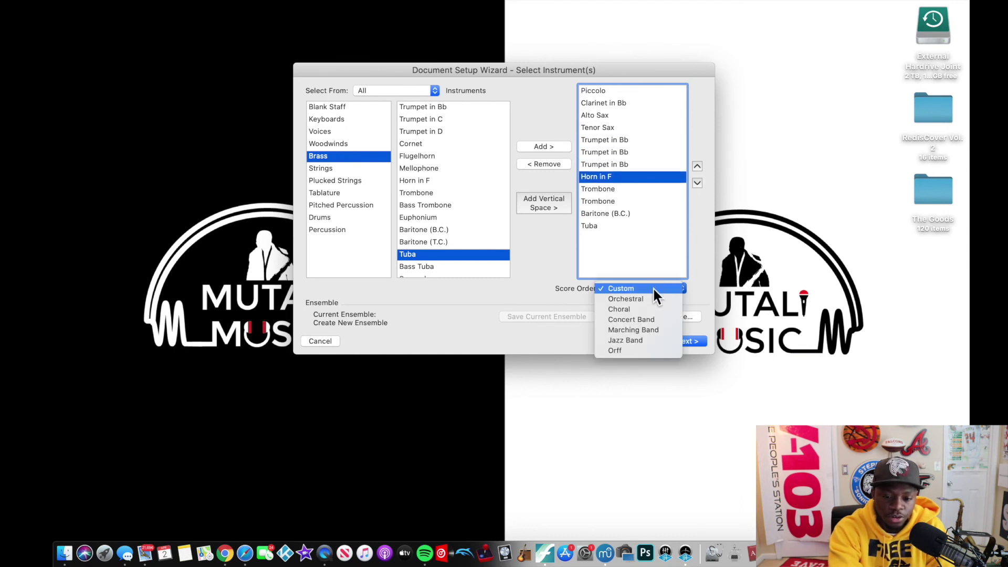
click(644, 306)
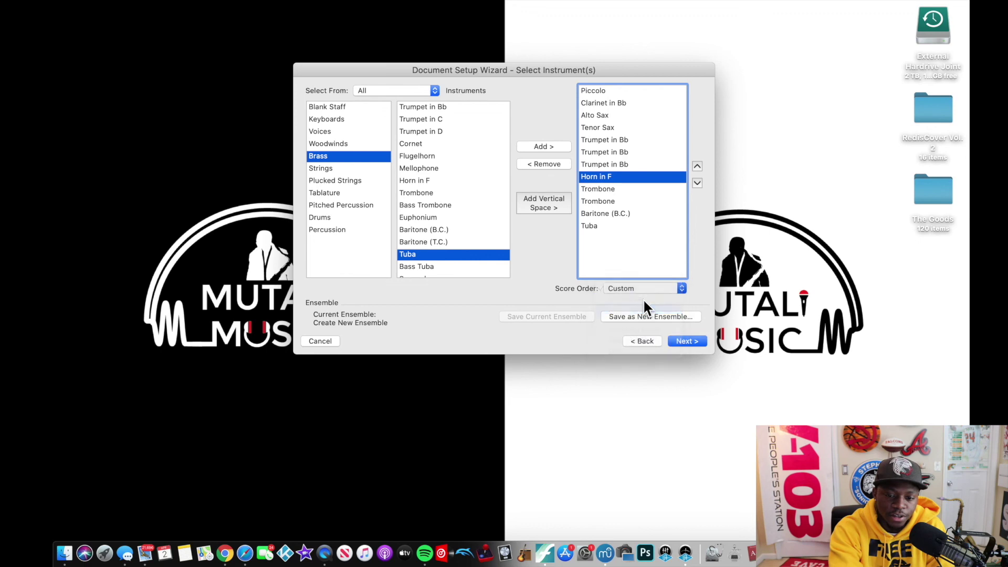
click(657, 282)
key(Escape)
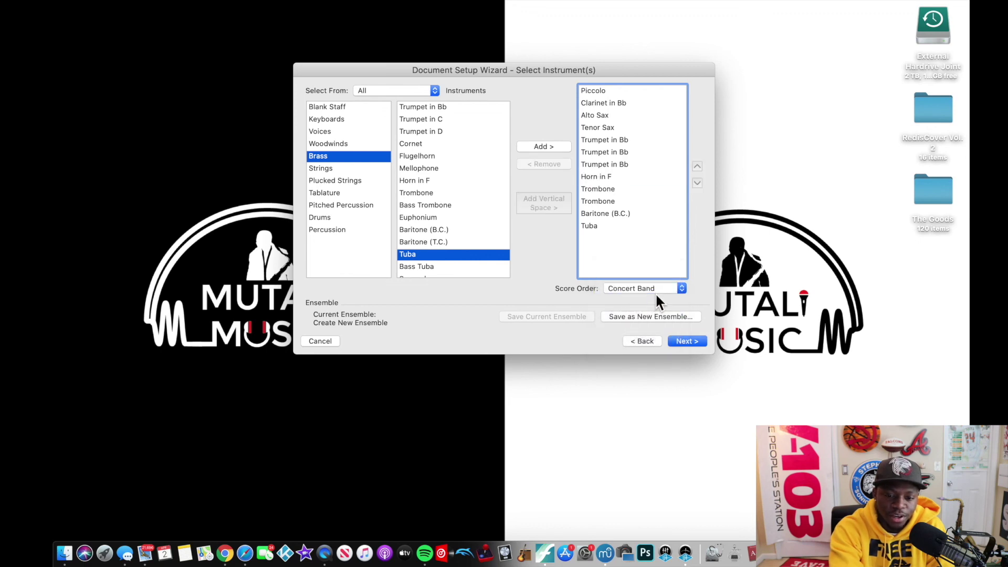
click(657, 285)
click(650, 297)
click(657, 289)
click(651, 298)
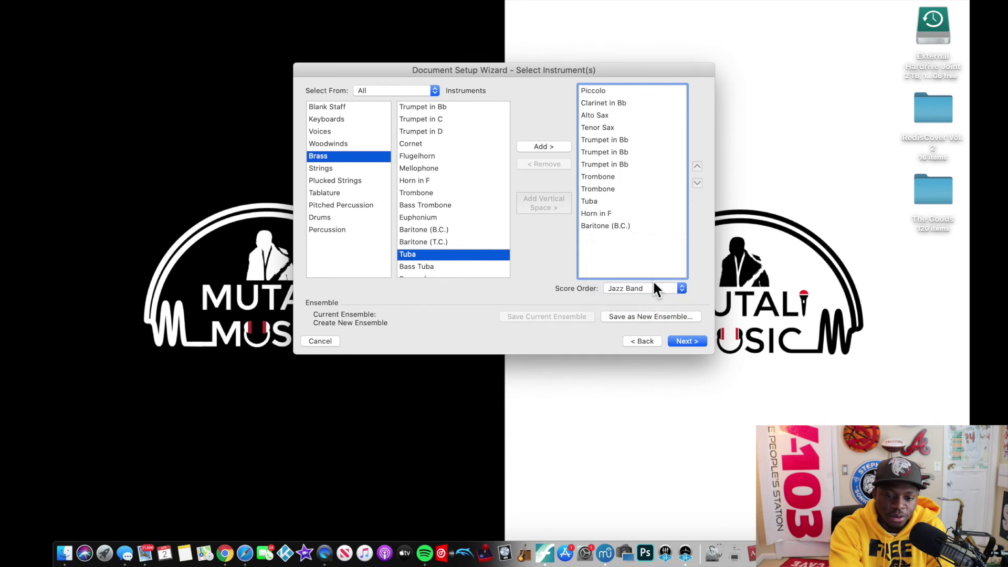
Settle the Score Order popup on Marching Band
click(652, 284)
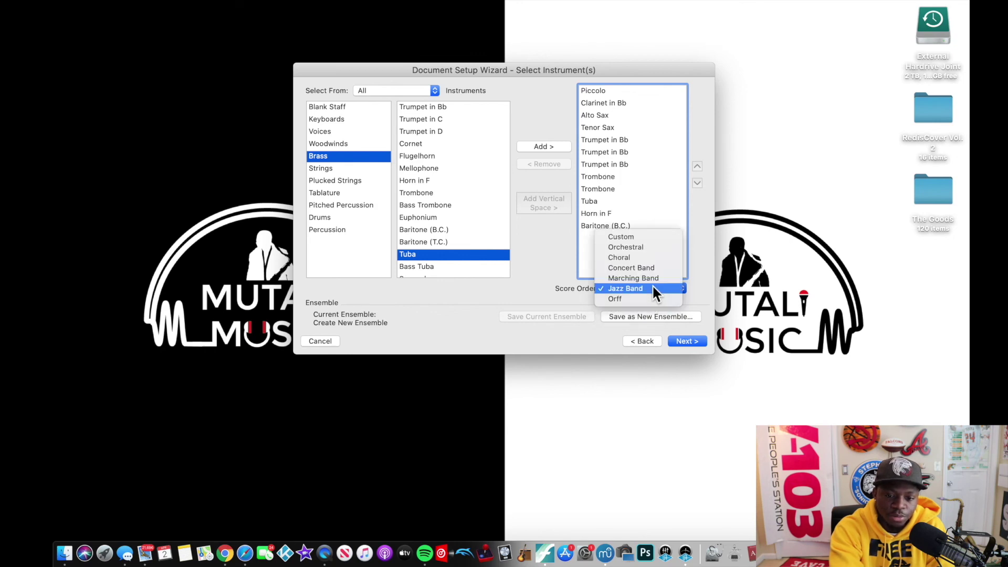
click(643, 275)
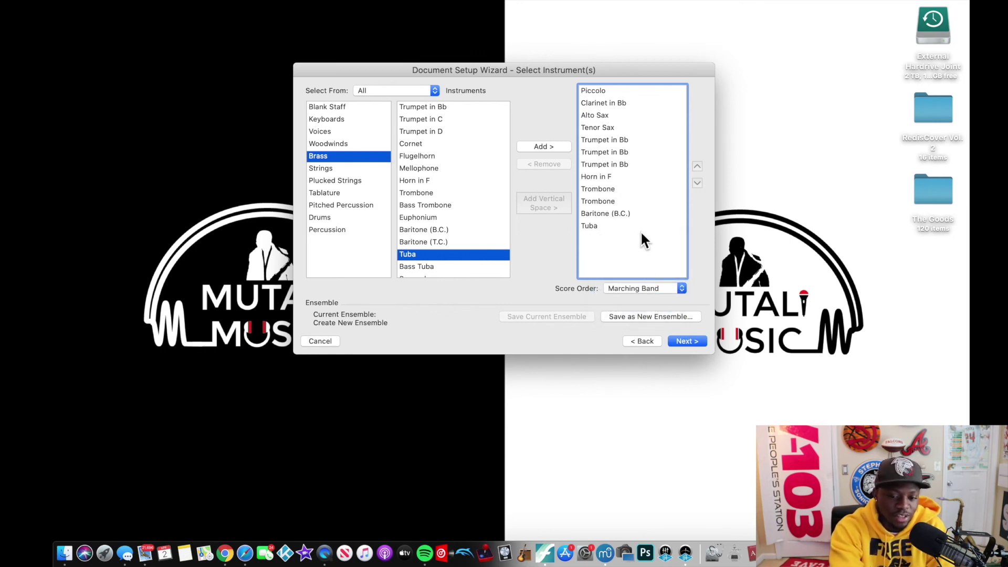
click(664, 284)
click(698, 260)
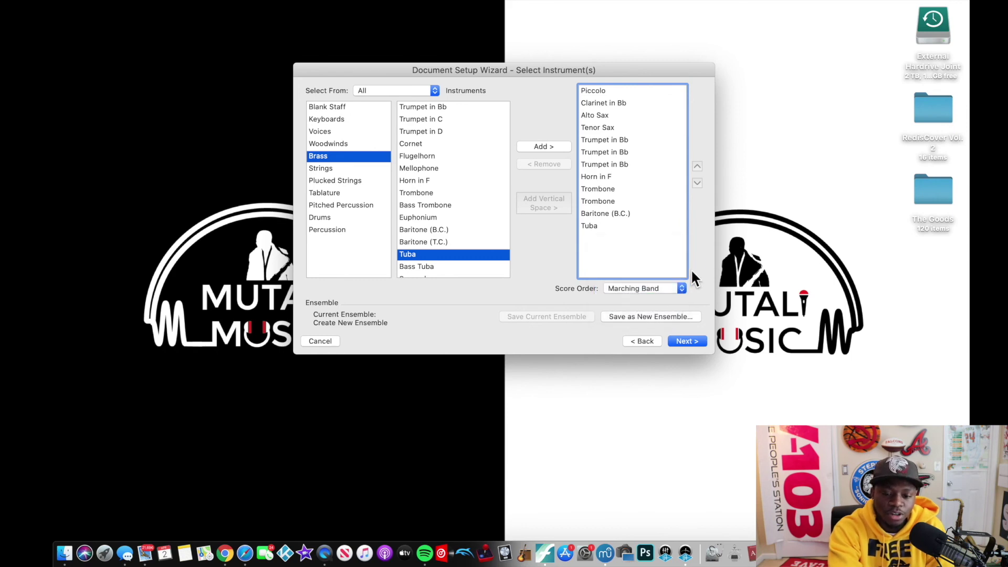
click(675, 286)
click(673, 284)
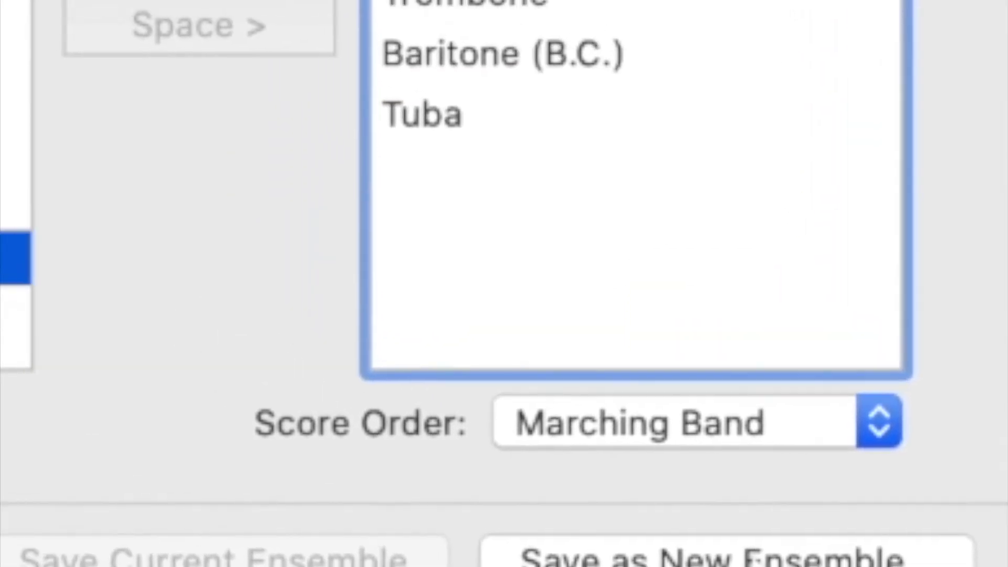
click(727, 555)
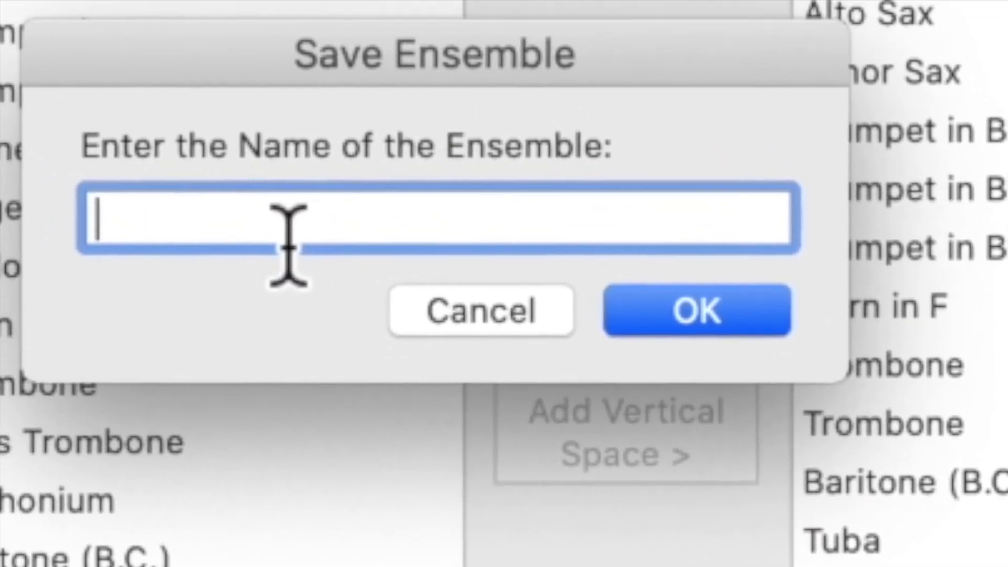
Name the new ensemble 'Full Marching Band' and confirm it
text(Marching Band)
key(super+Left)
text(Full)
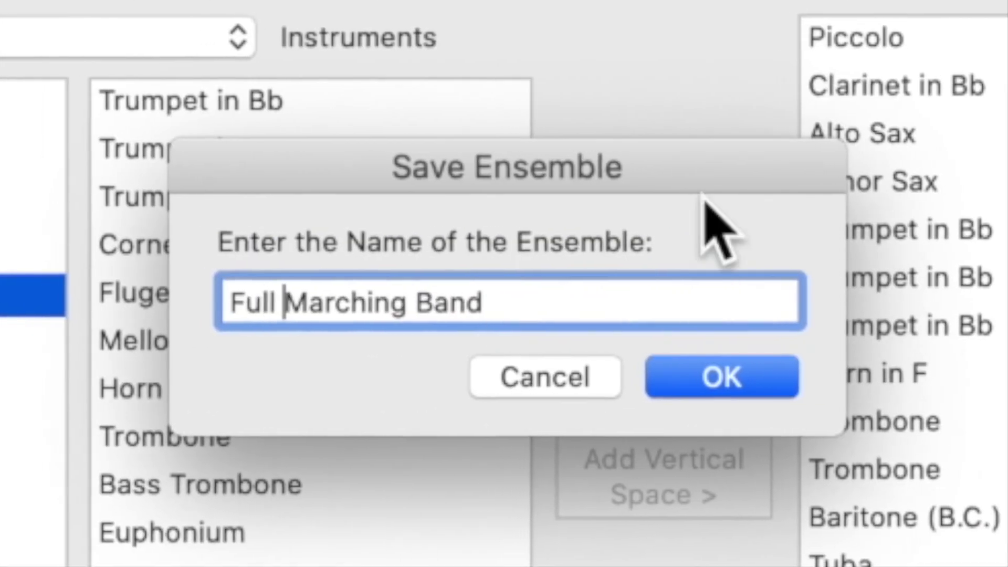
click(772, 388)
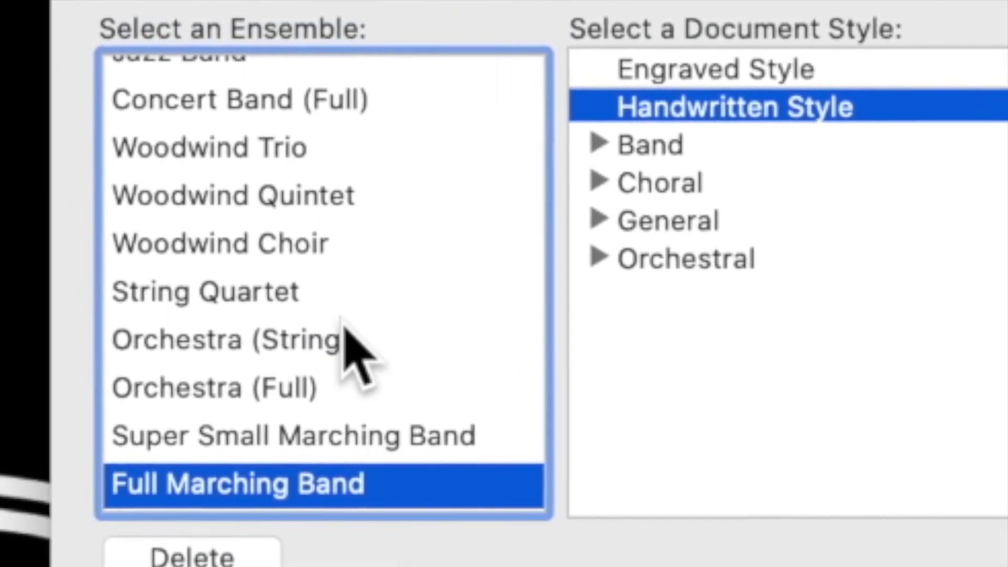
Select Full Marching Band in the ensemble list and continue to Score Information
click(320, 433)
scroll(296, 339, up, 5)
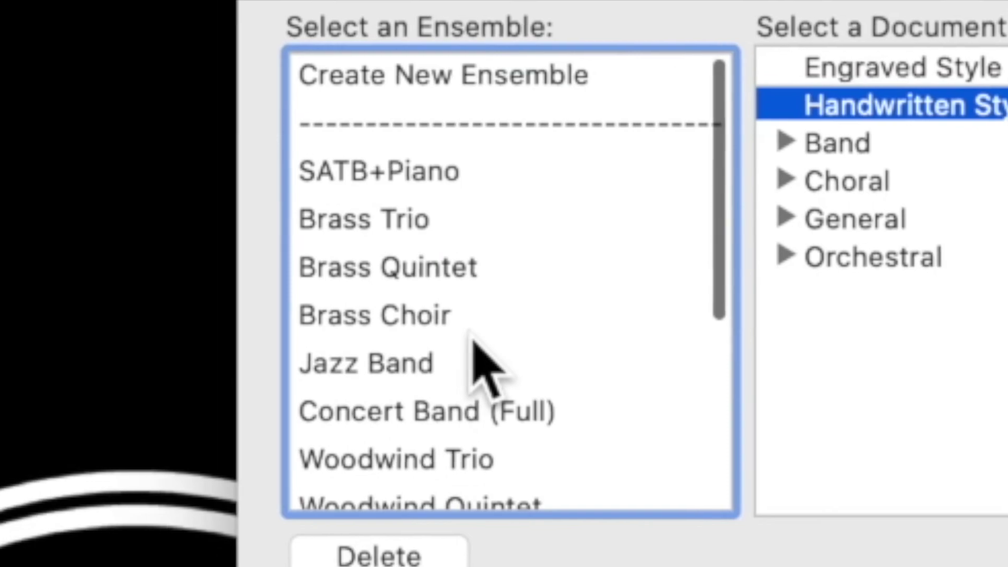
scroll(472, 340, down, 5)
click(439, 475)
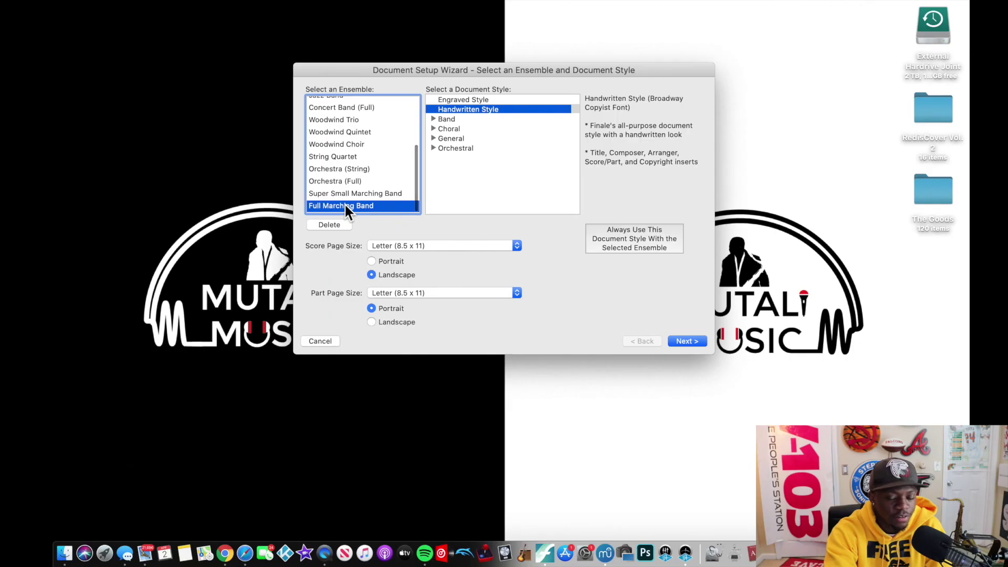
click(687, 340)
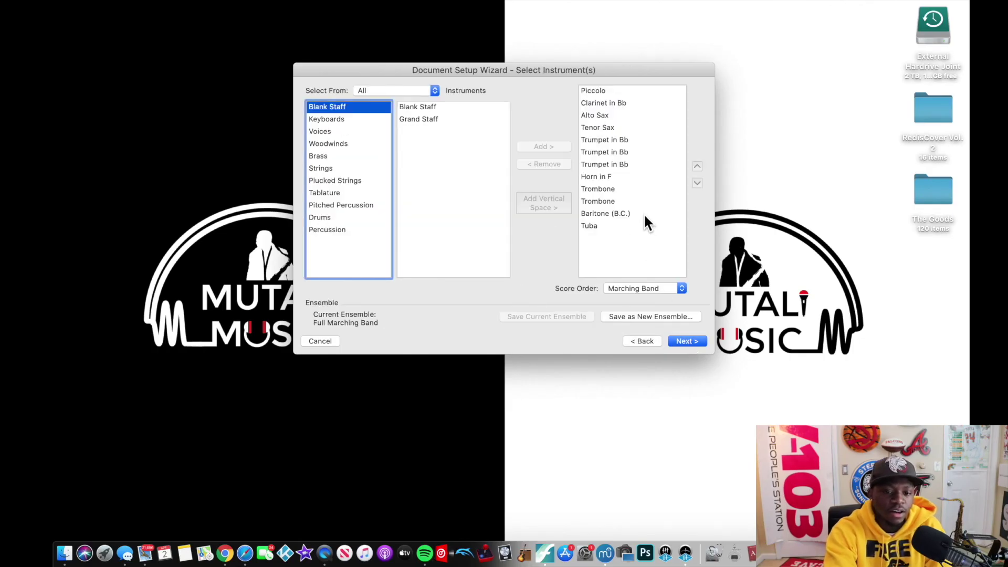
click(622, 244)
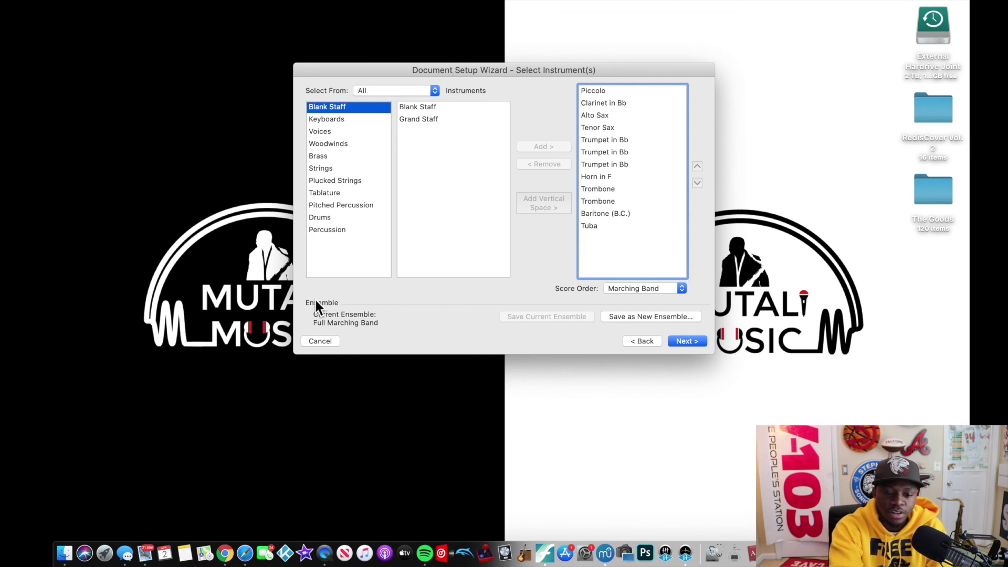
click(680, 342)
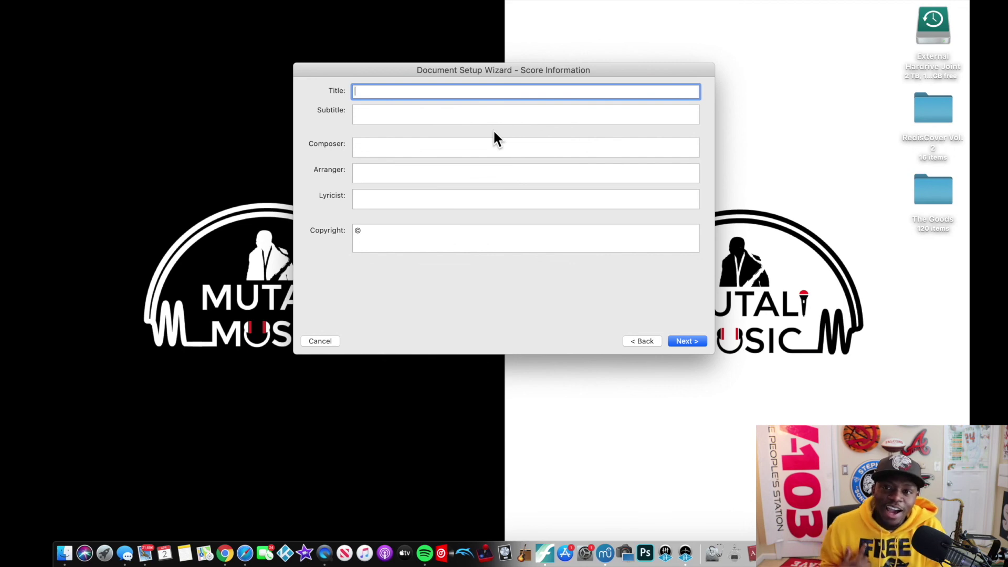
Enter title 'COVID-19', composer 'Corona' and arranger 'Stay Your Butt At Home'
text(COVID)
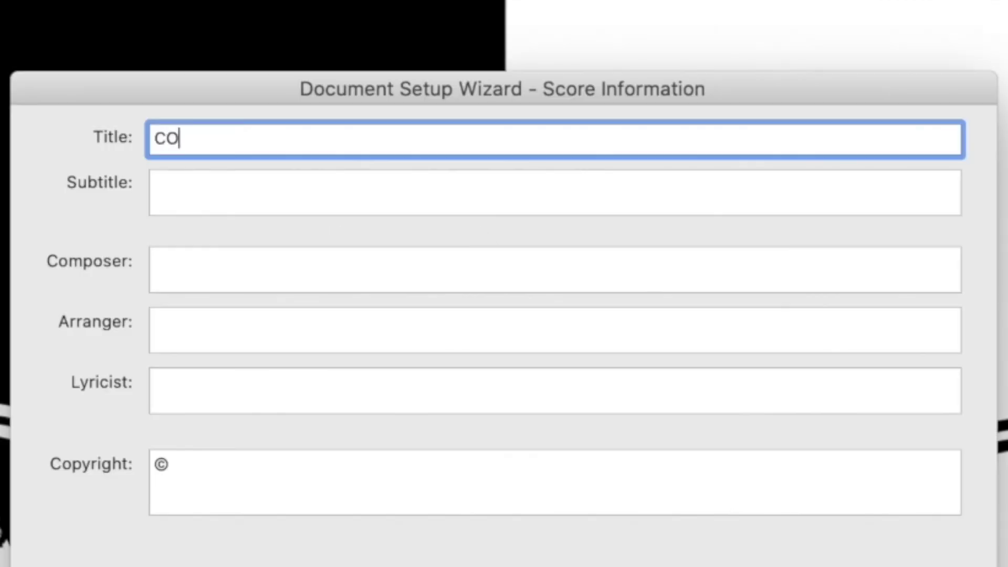
text(-19)
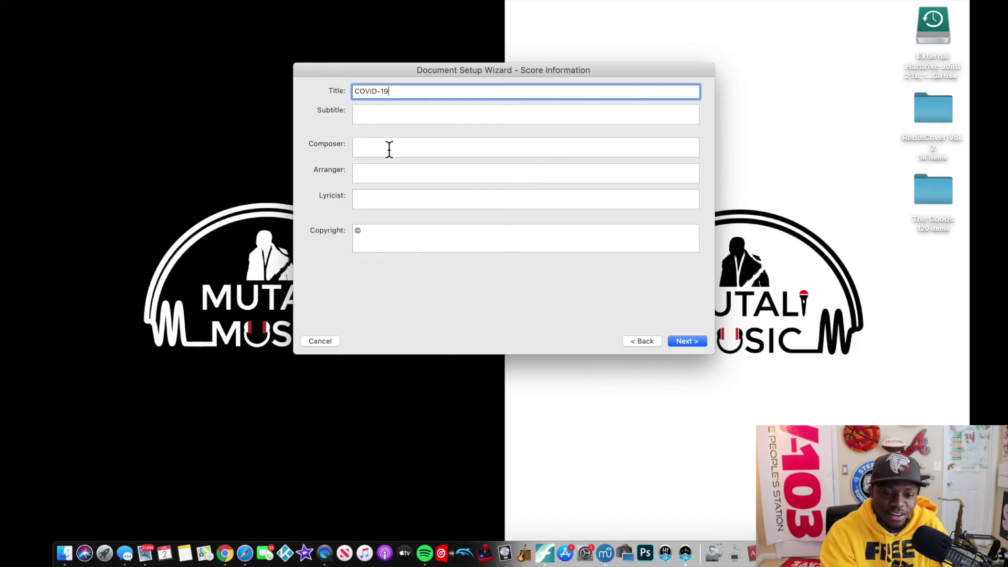
click(388, 149)
text(Corona)
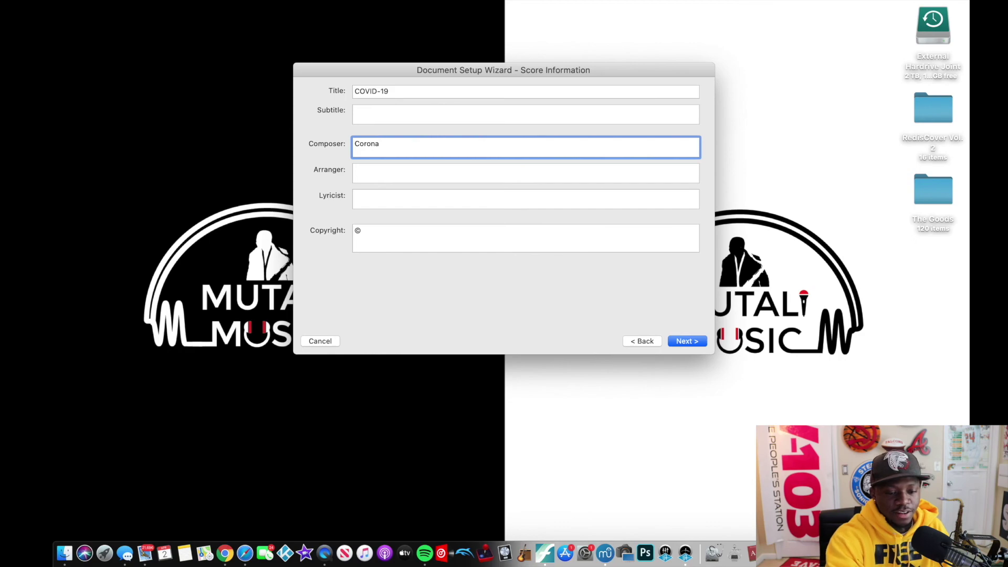
key(Tab)
text(Stay )
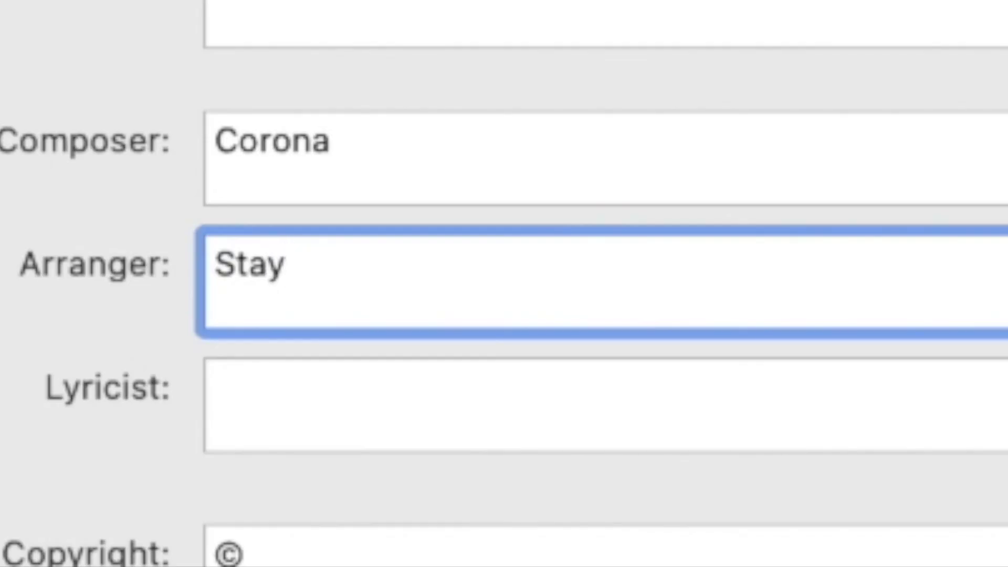
text(your)
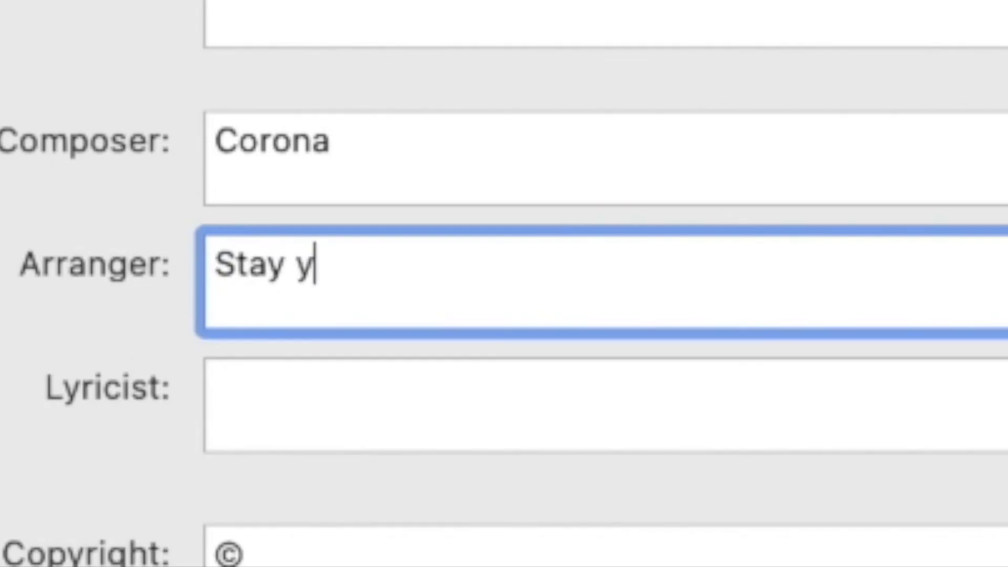
key(BackSpace)
key(BackSpace)
key(BackSpace)
key(BackSpace)
text(You)
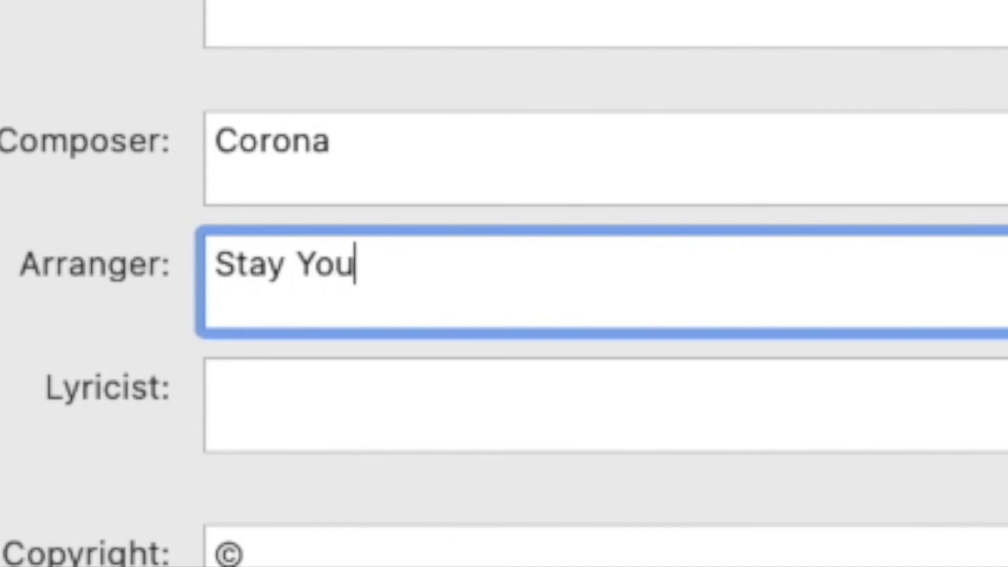
key(BackSpace)
text(r Butt A)
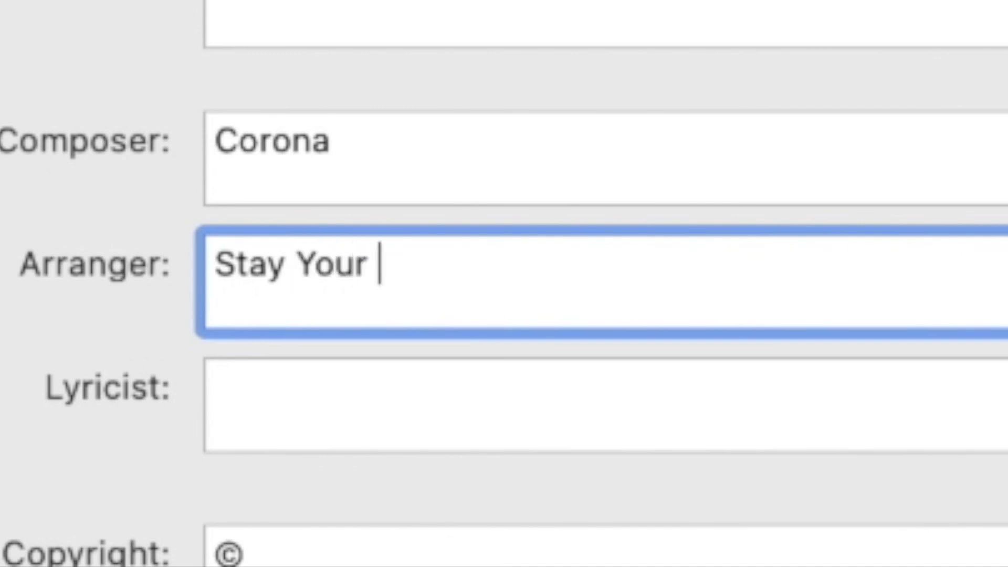
text(t Home)
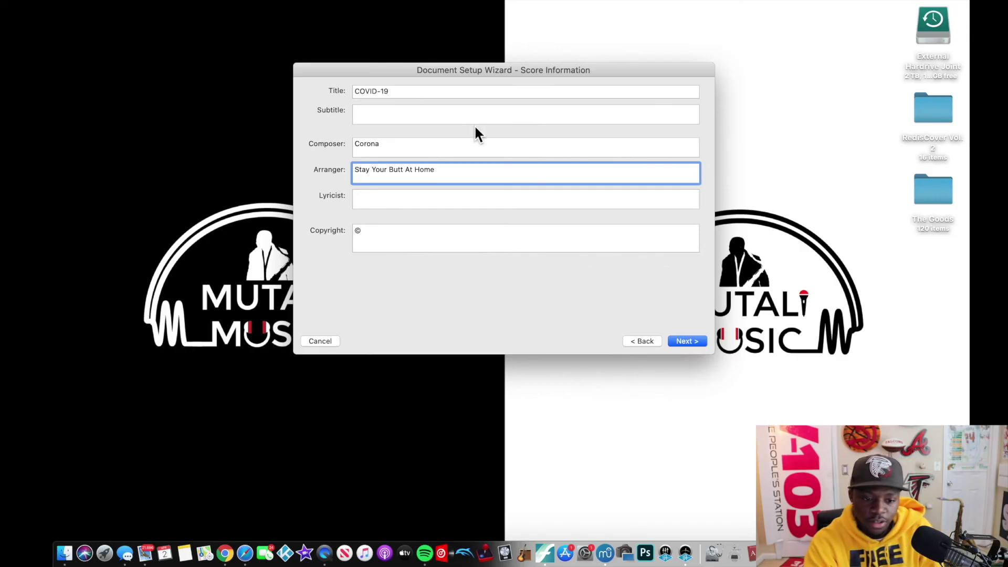
Fill in the copyright field with a 2020 copyright notice
click(422, 204)
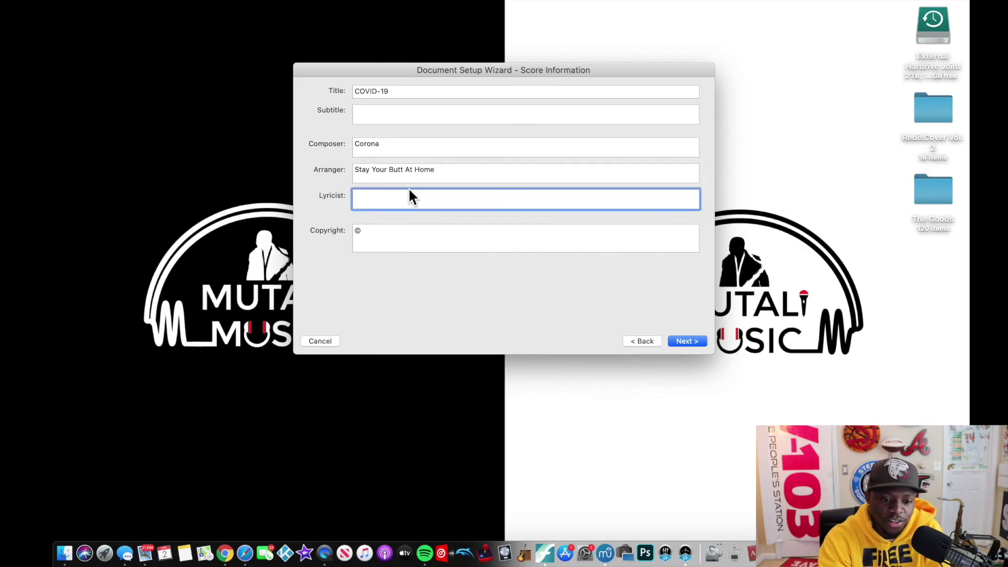
click(387, 113)
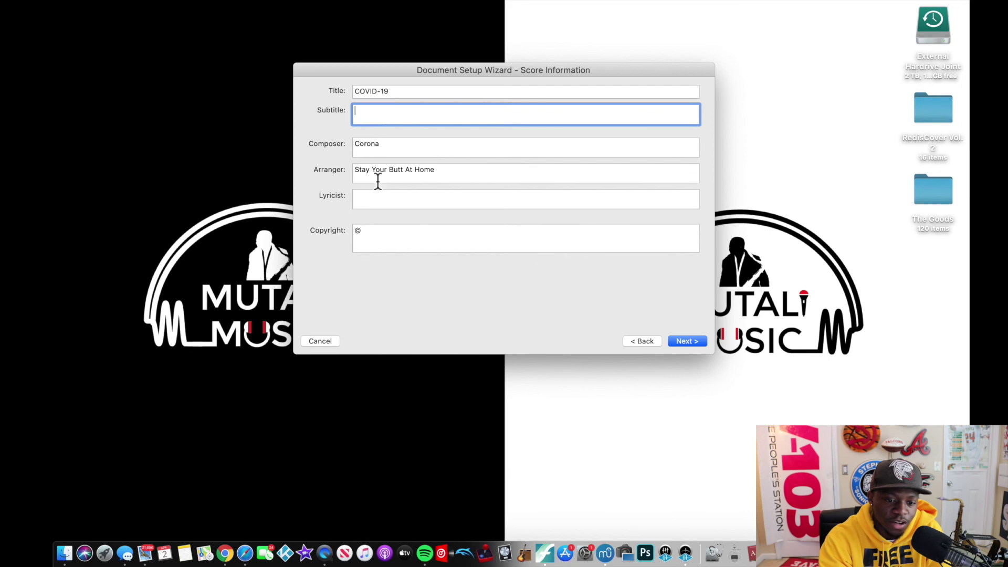
click(376, 197)
click(378, 234)
text(Muta)
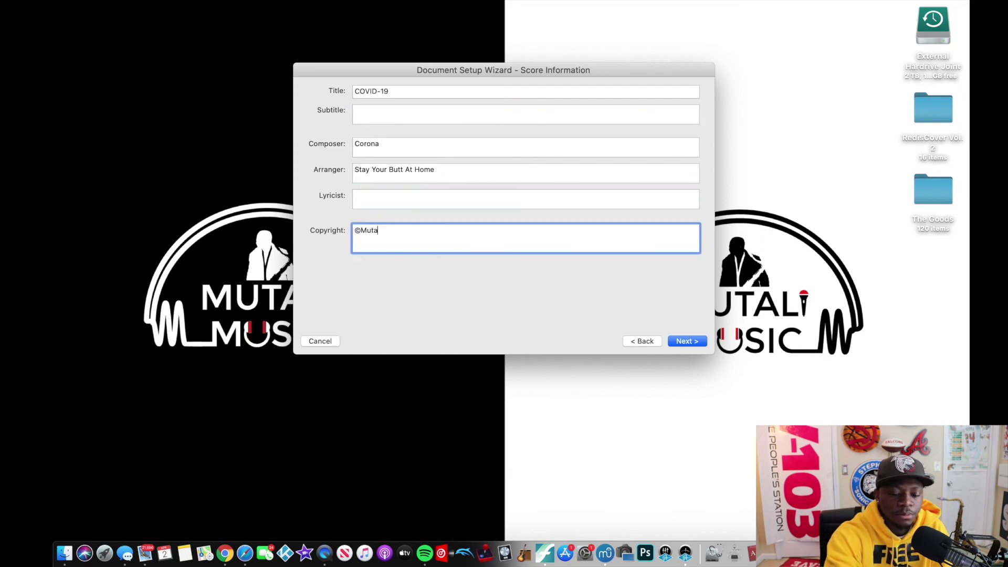
text(liMusic)
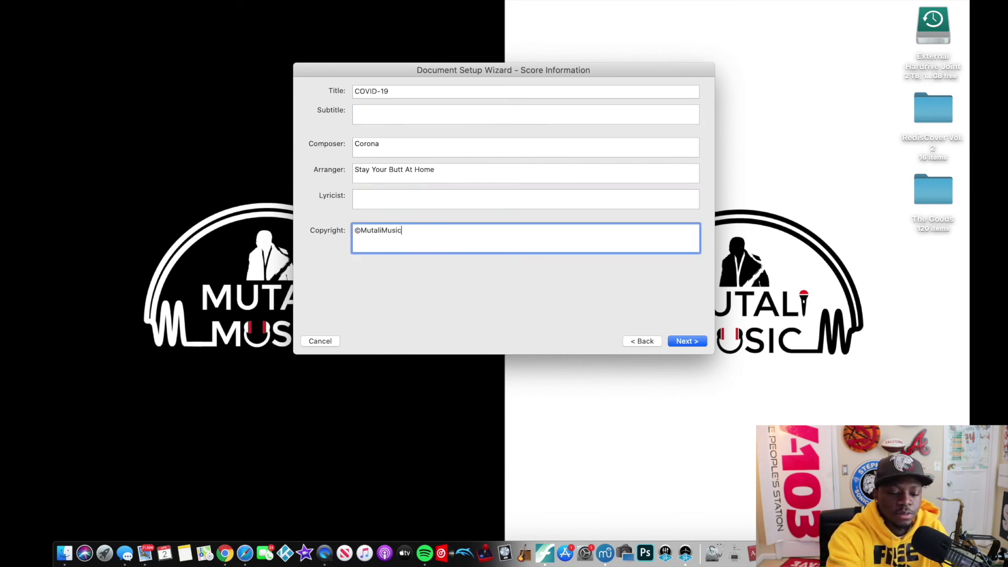
text(2020)
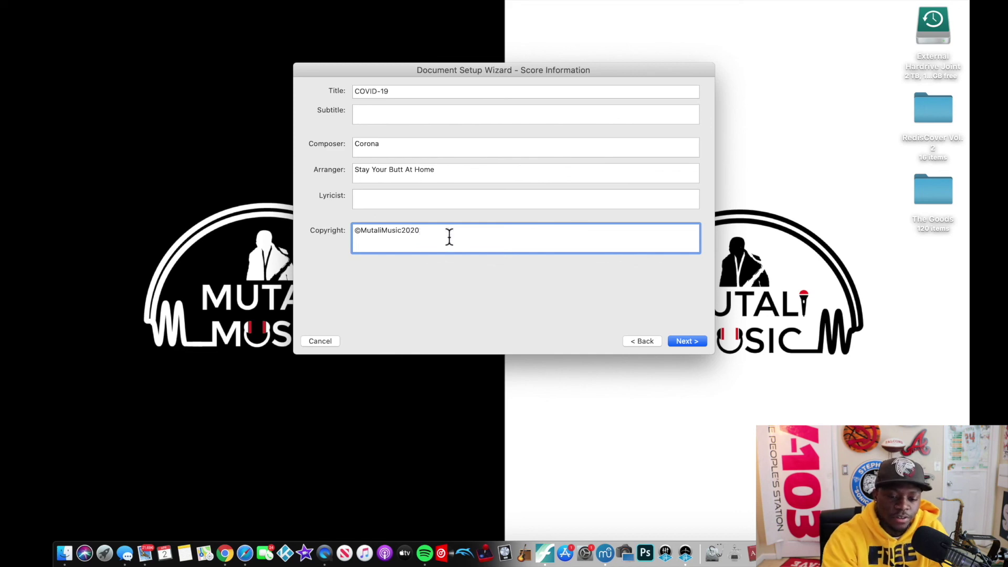
click(686, 342)
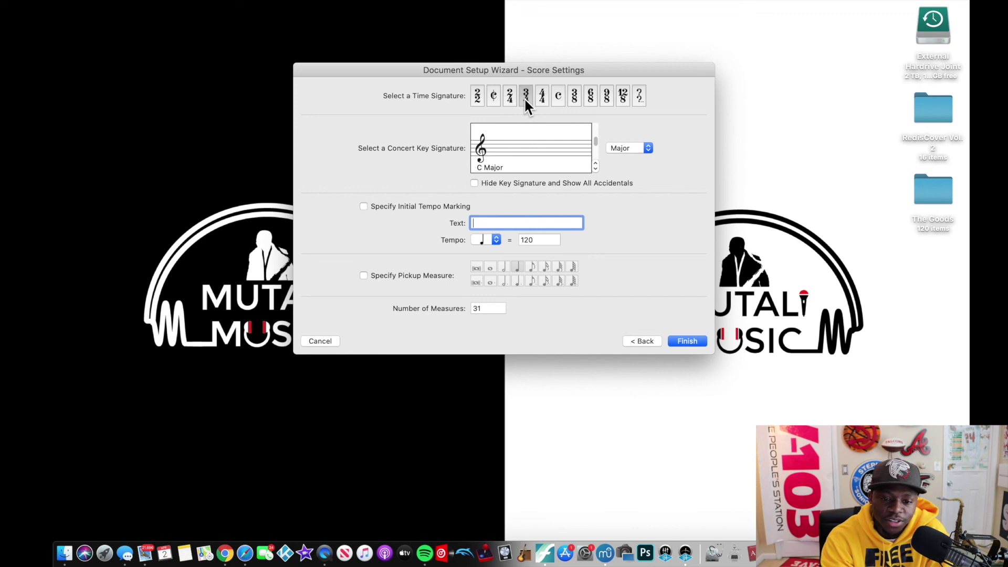
Set the time signature to 4/4 after trying 6/8 and 12/8
click(591, 100)
click(627, 100)
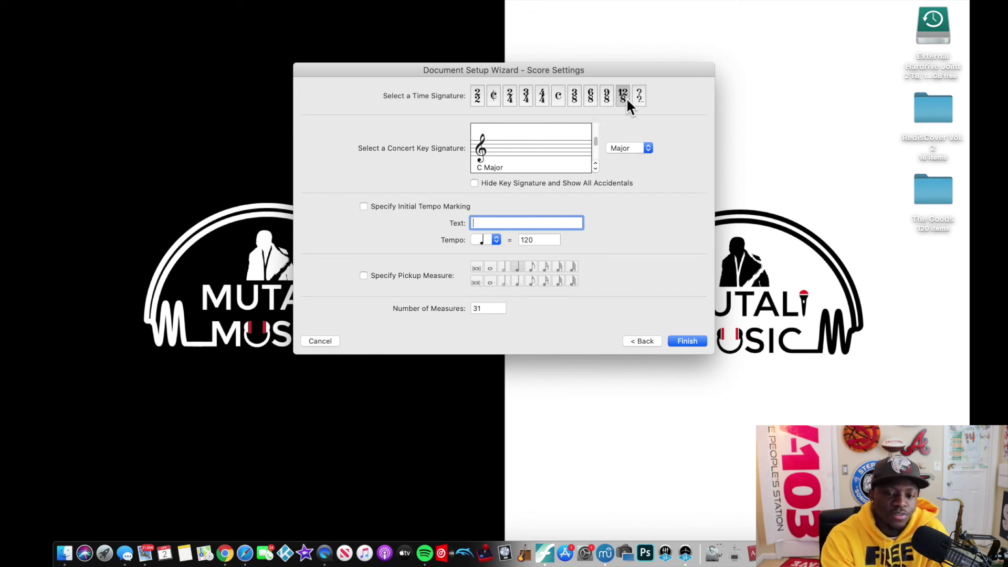
click(542, 98)
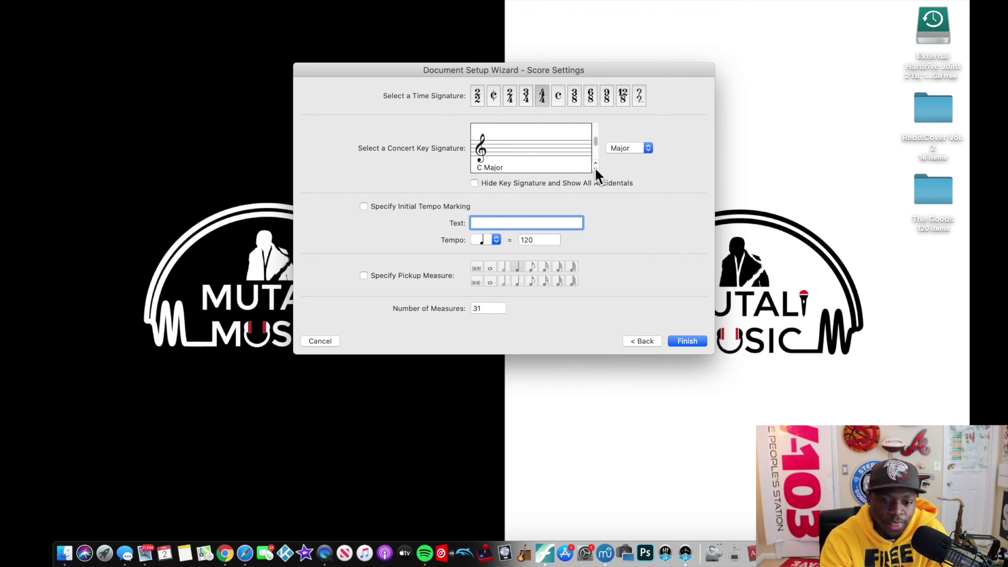
Try the Minor and keyless key modes, ending with the key mode on Major
click(623, 149)
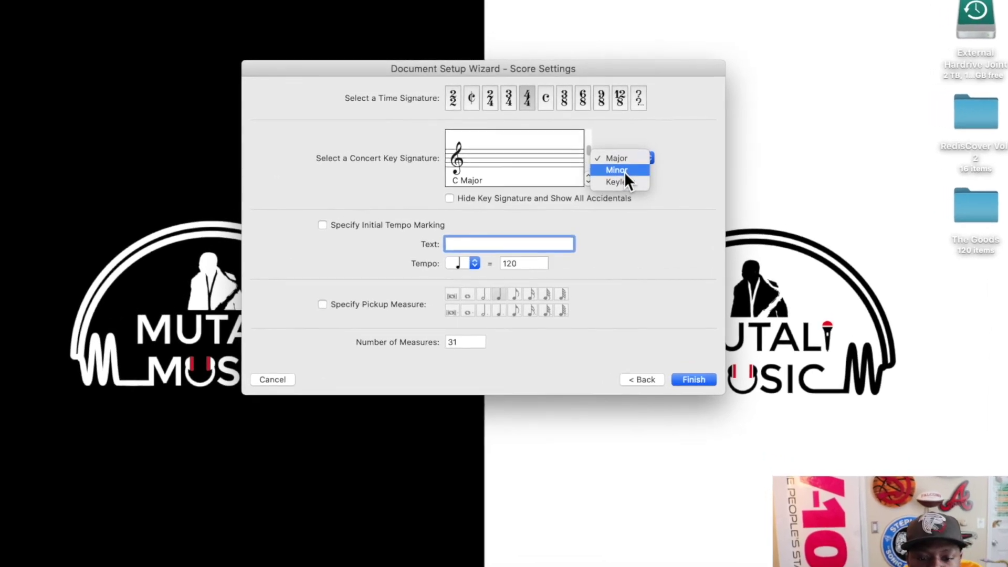
click(624, 172)
click(628, 161)
click(629, 170)
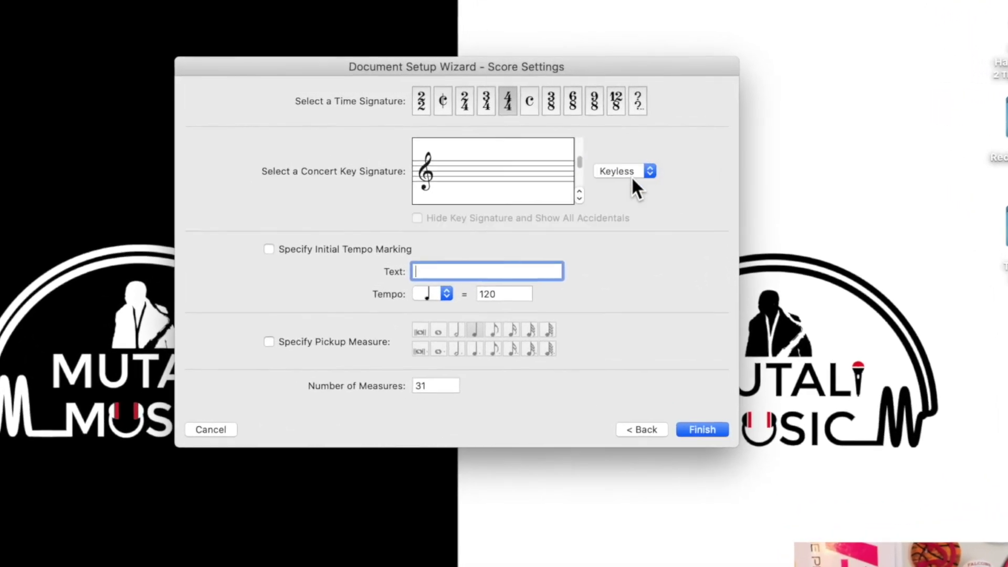
click(631, 175)
click(629, 160)
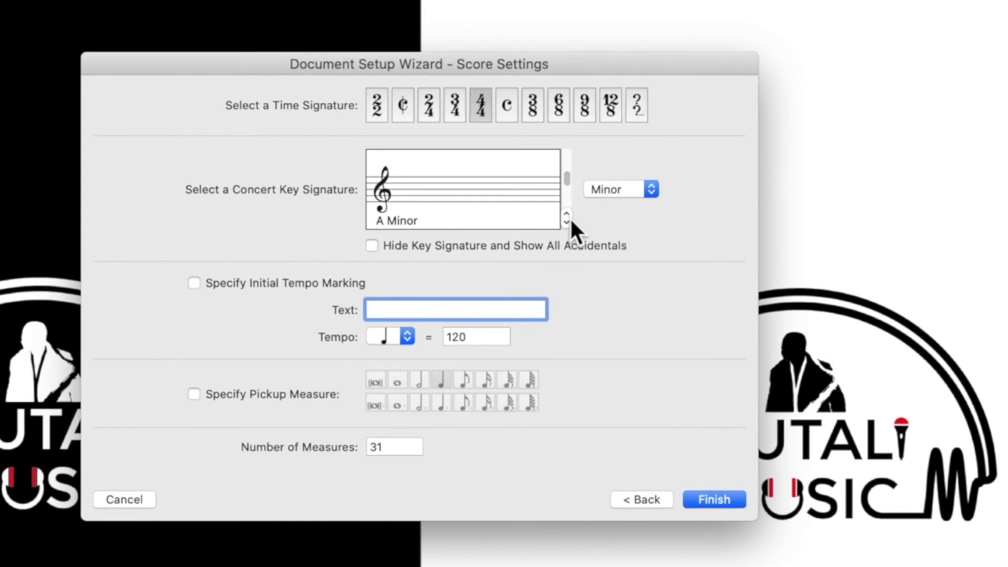
click(622, 190)
click(619, 176)
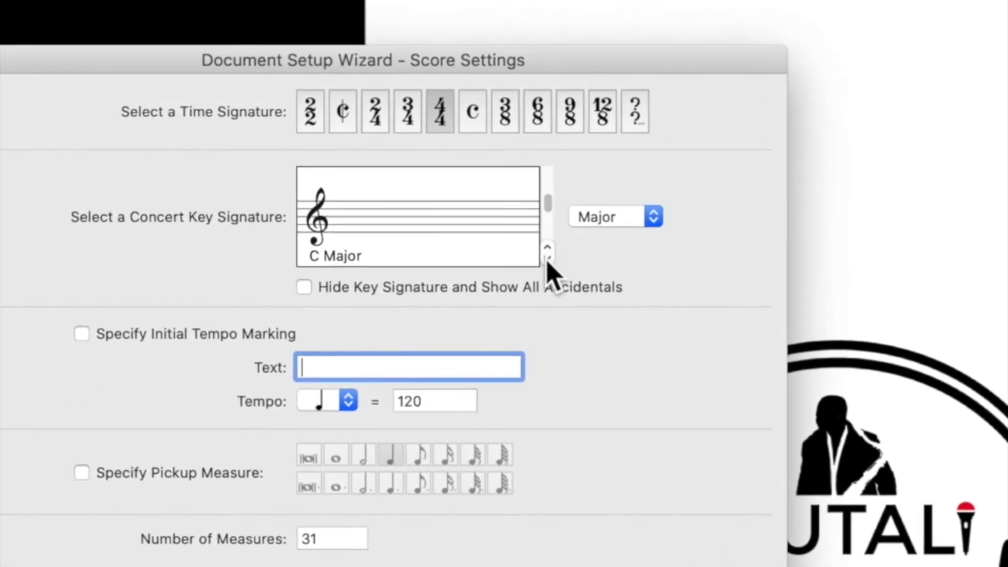
Step the key signature down to G Flat Major
click(547, 259)
click(547, 259)
click(547, 260)
click(547, 259)
click(547, 259)
click(547, 260)
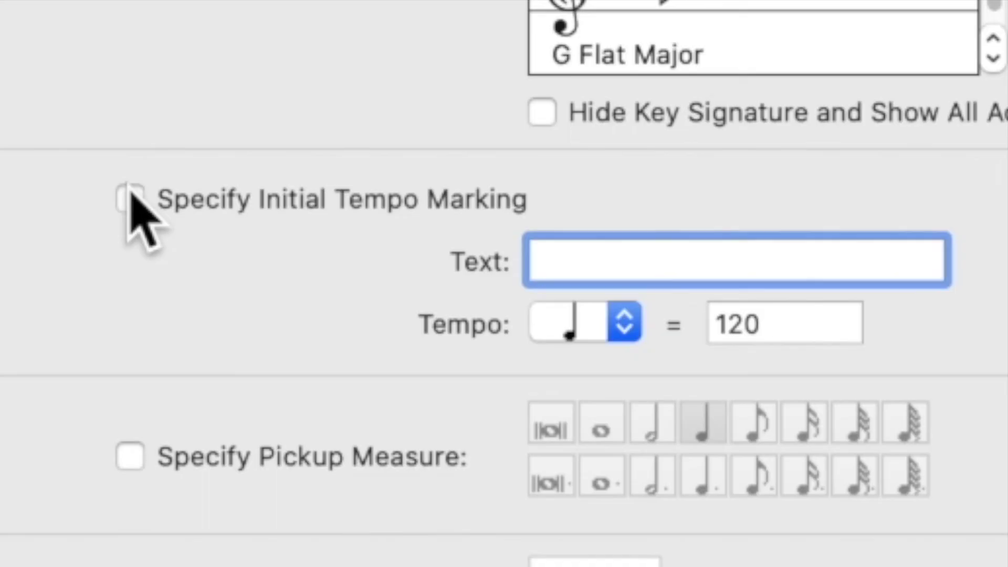
click(364, 206)
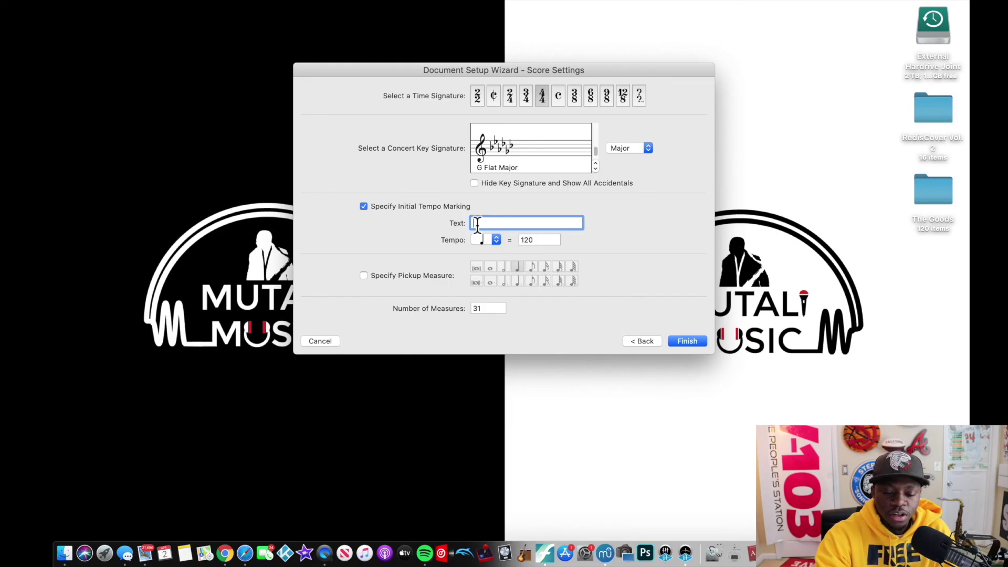
Set the tempo marking text to 'Rona Party' and the tempo to quarter note = 100
text(Don't Leave The H)
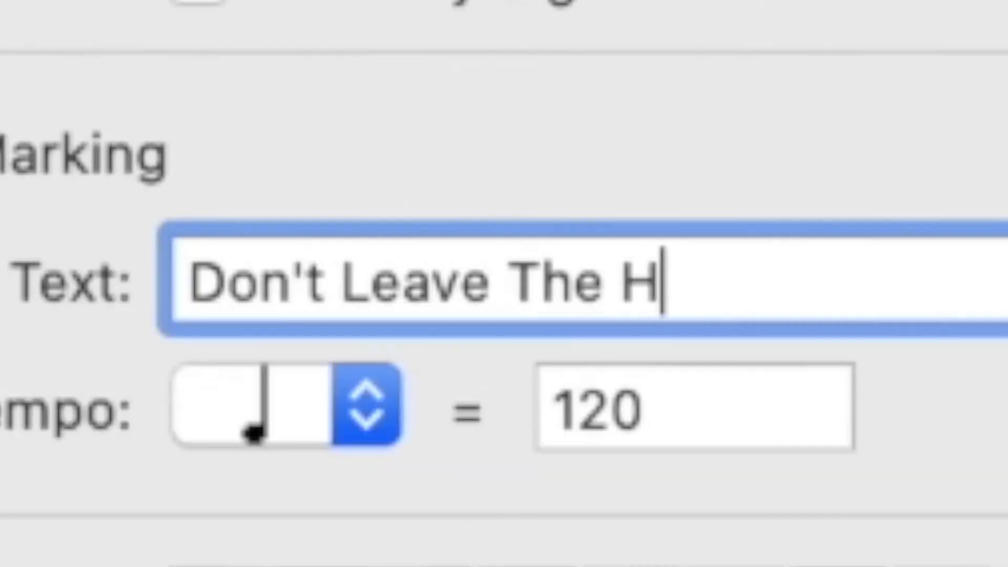
key(BackSpace)
key(BackSpace)
key(BackSpace)
key(BackSpace)
key(BackSpace)
key(BackSpace)
key(BackSpace)
key(BackSpace)
key(BackSpace)
key(BackSpace)
key(BackSpace)
key(BackSpace)
key(BackSpace)
key(BackSpace)
key(BackSpace)
key(BackSpace)
key(BackSpace)
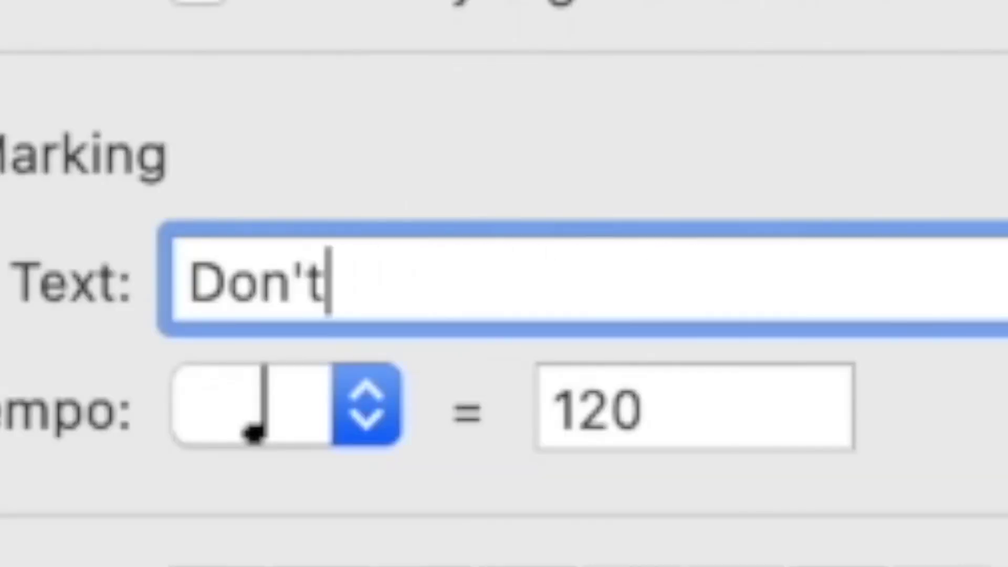
text(Rona Party)
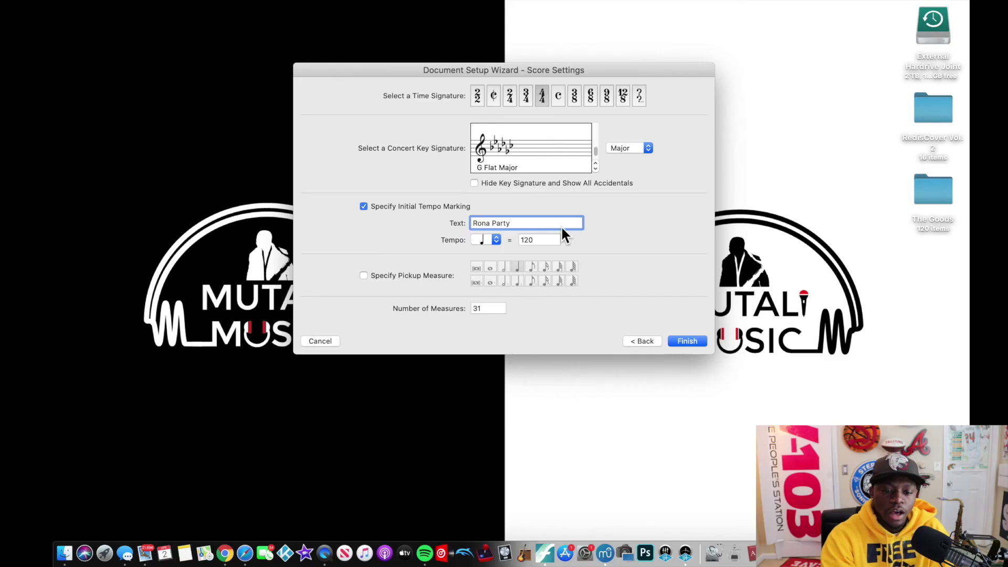
click(545, 240)
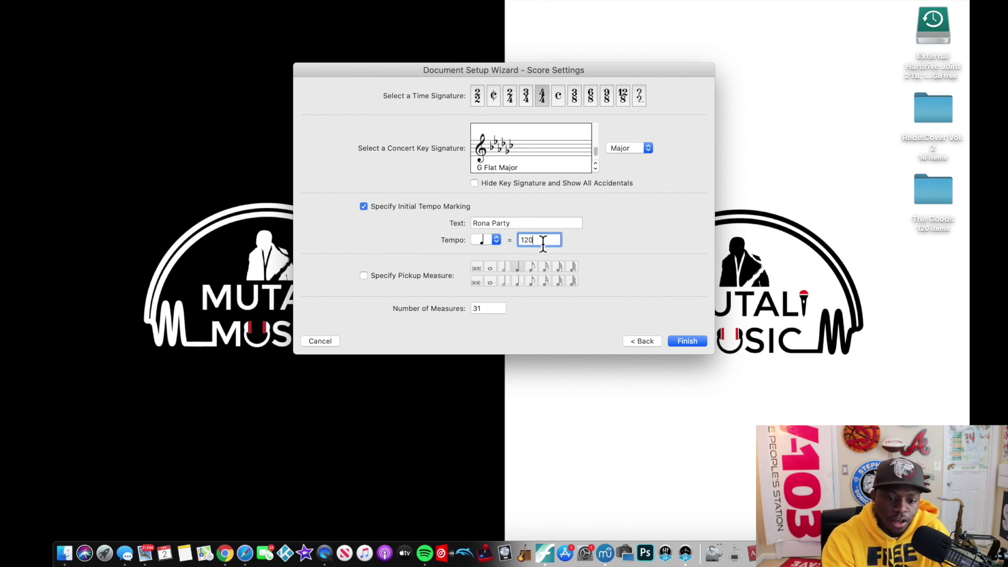
key(super+a)
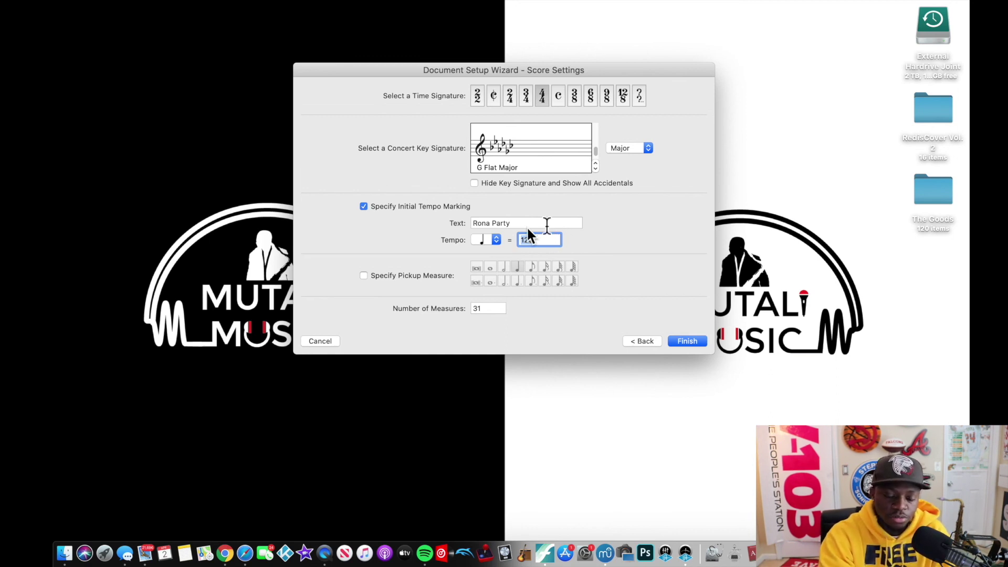
text(100)
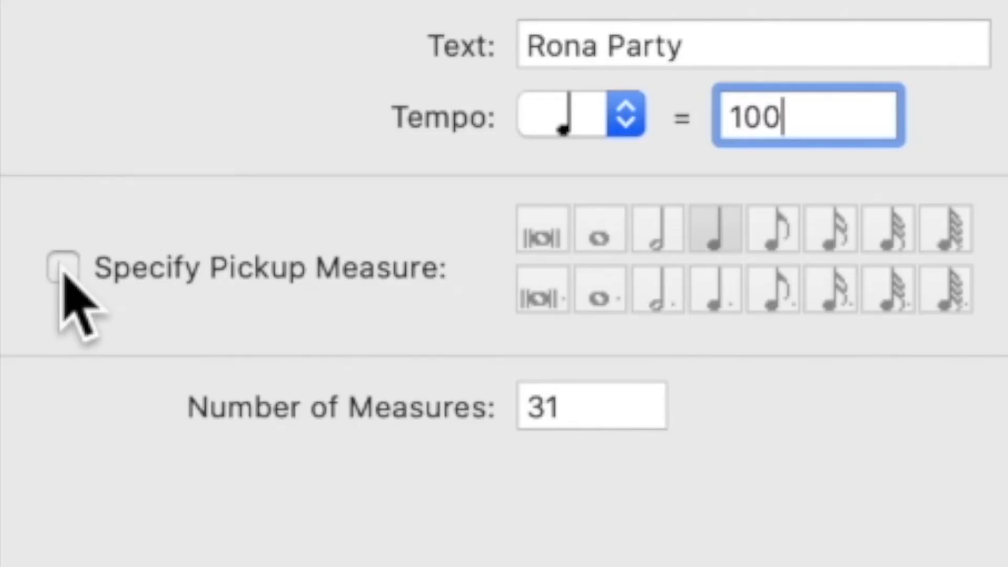
click(363, 275)
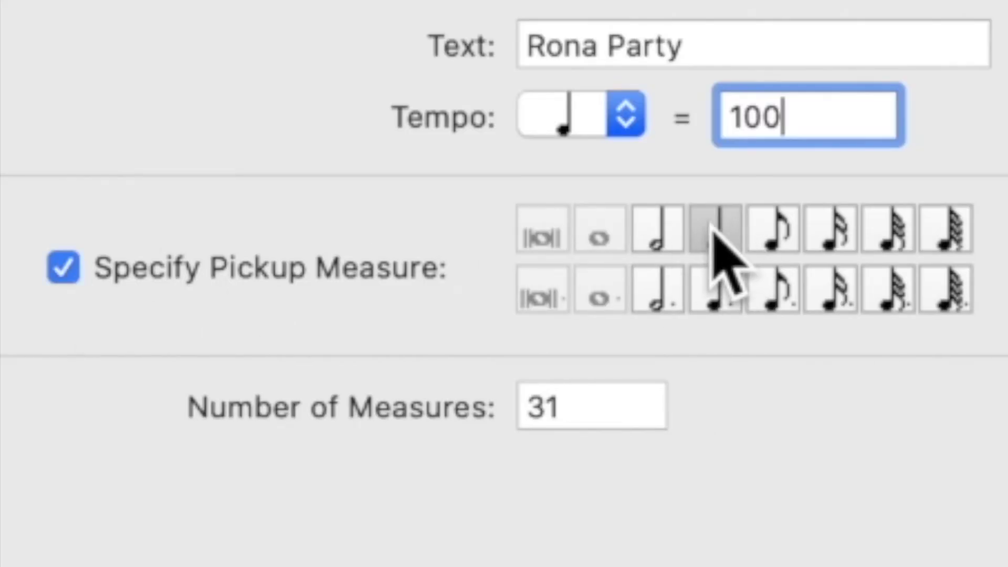
Try a quarter-note pickup then remove it, set 56 measures and finish the wizard
click(713, 231)
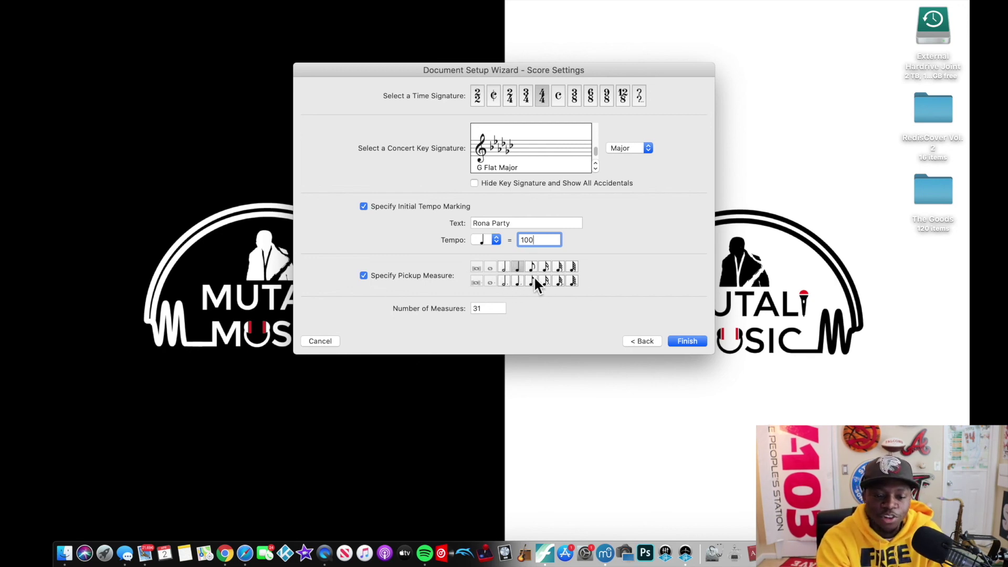
click(363, 274)
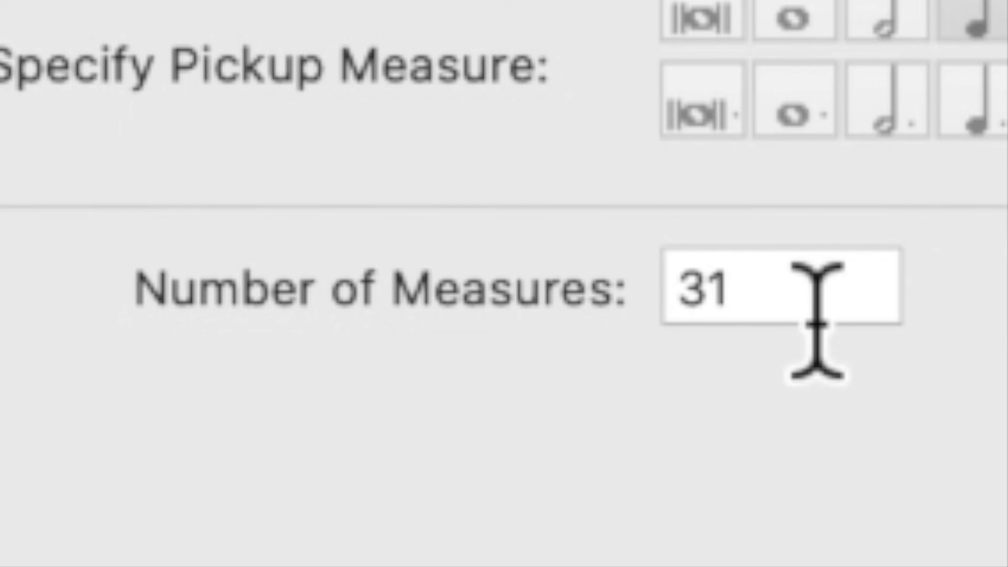
click(817, 321)
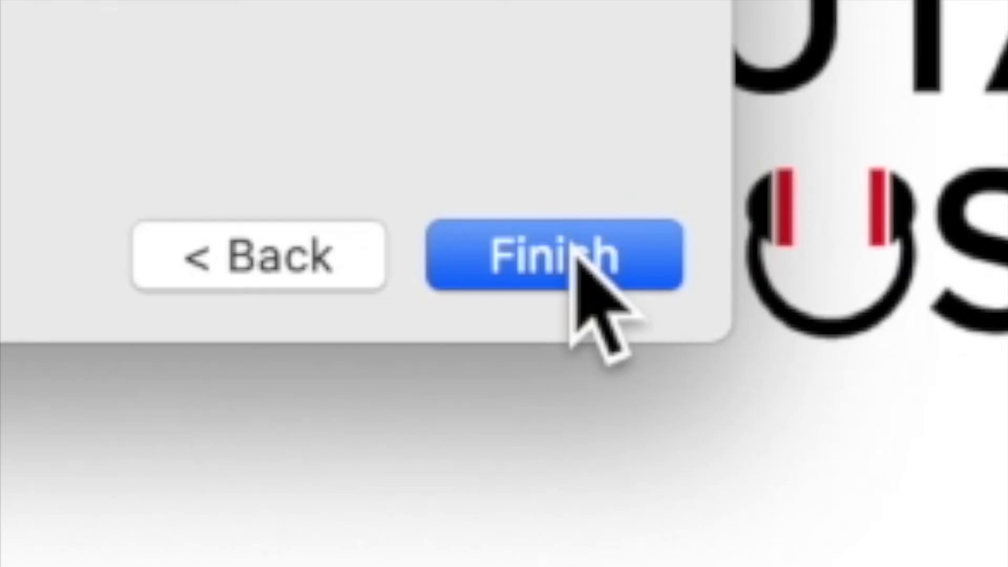
click(689, 342)
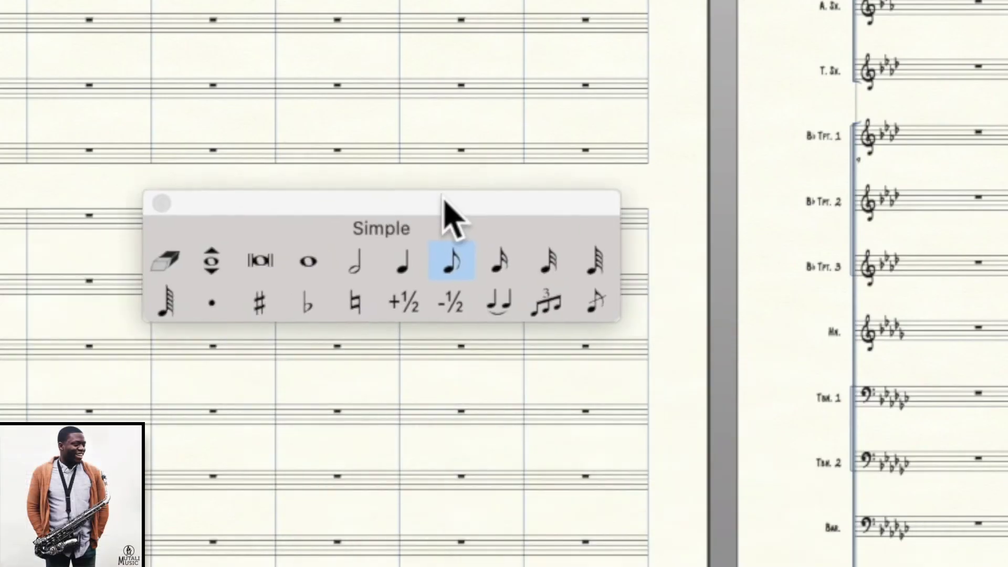
Reposition the Simple palette, try whole-note and Repitch entry, then select the Eraser tool
drag(456, 183, 555, 237)
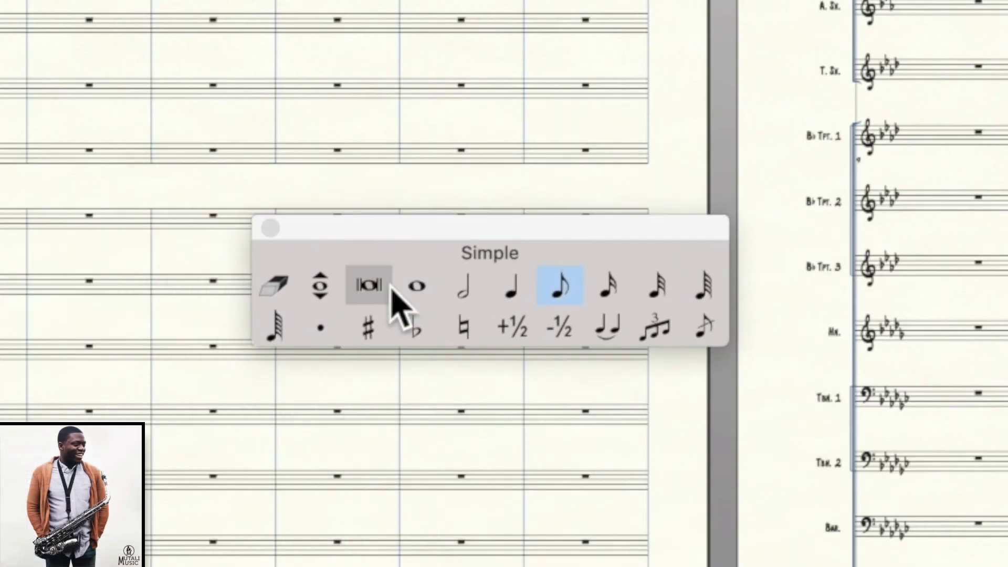
drag(438, 236, 314, 125)
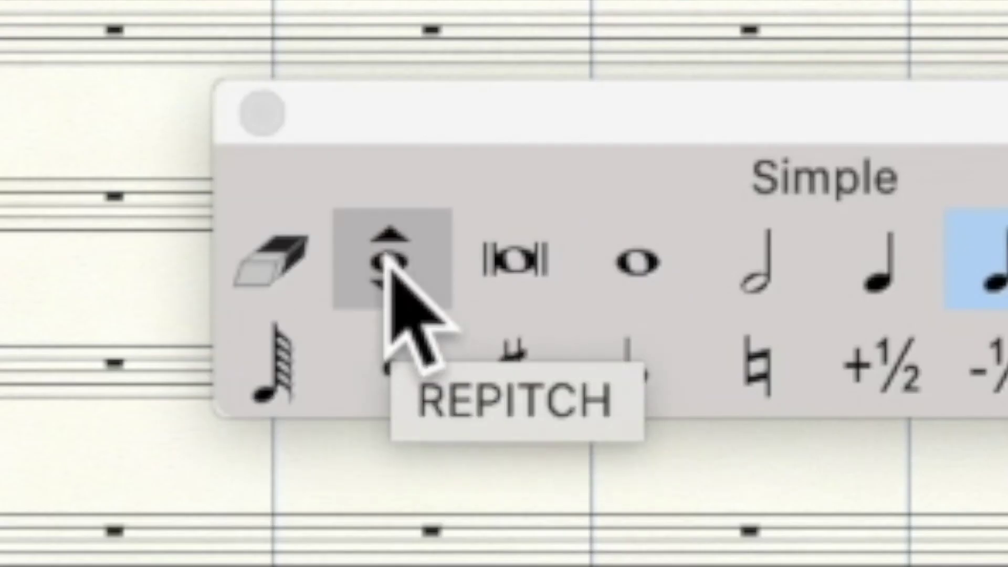
click(673, 255)
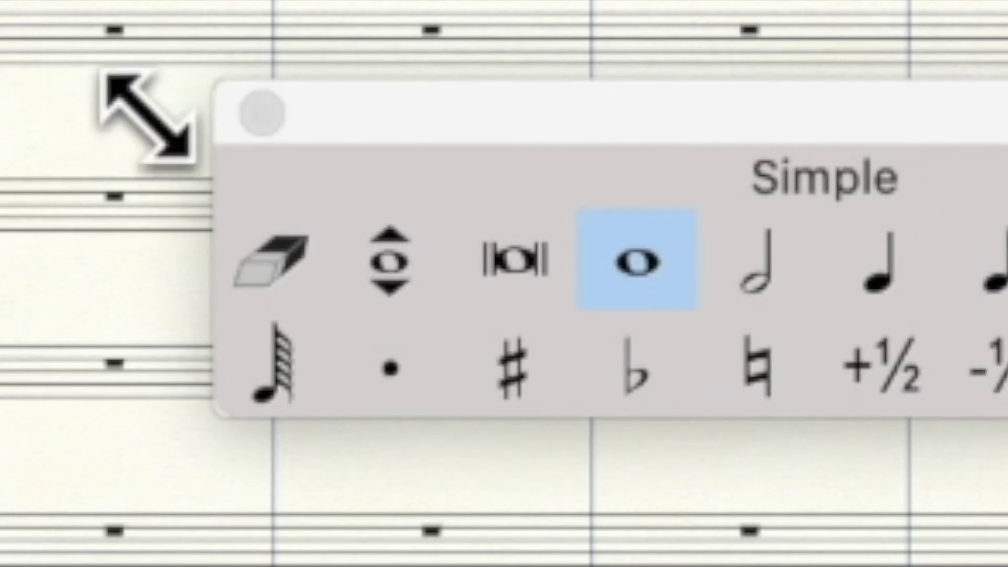
click(389, 261)
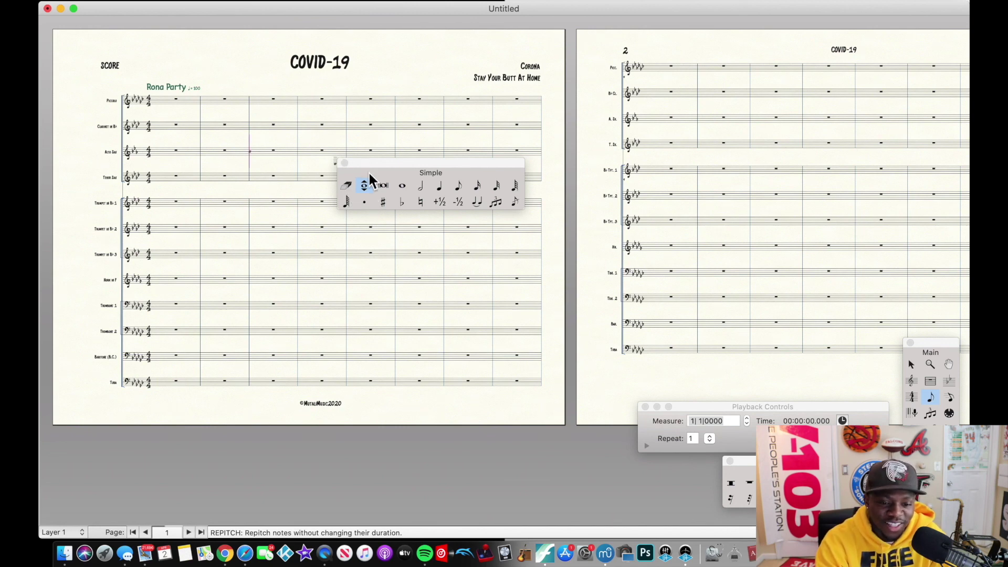
click(347, 187)
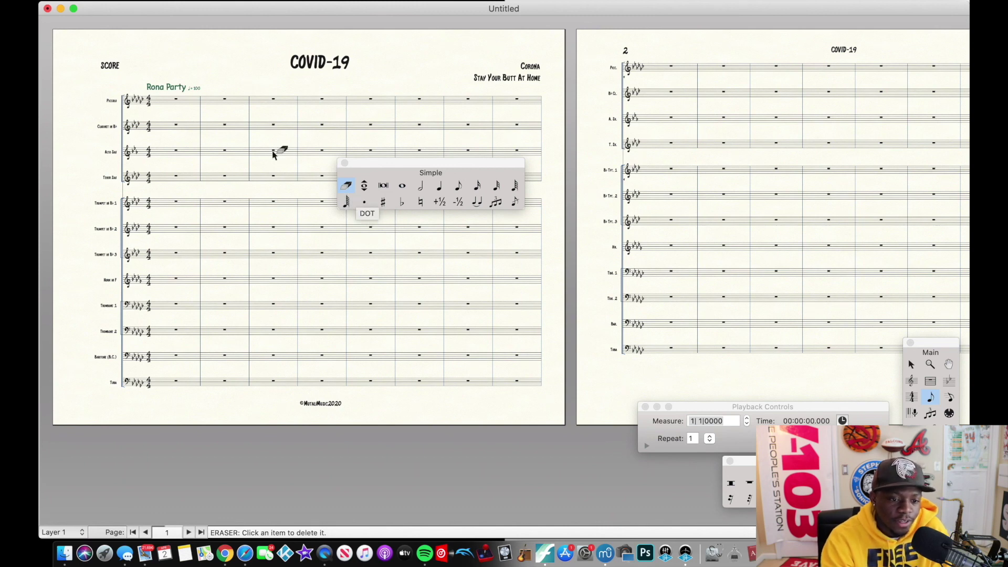
Rearrange the note-entry and rests palettes and expand the Playback Controls over the score
drag(407, 176, 692, 205)
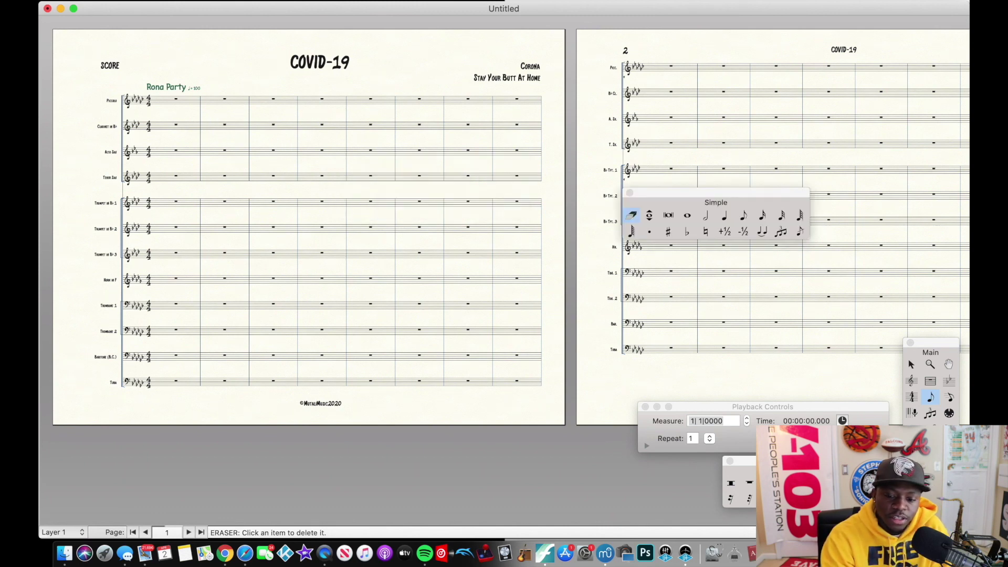
drag(774, 467, 397, 184)
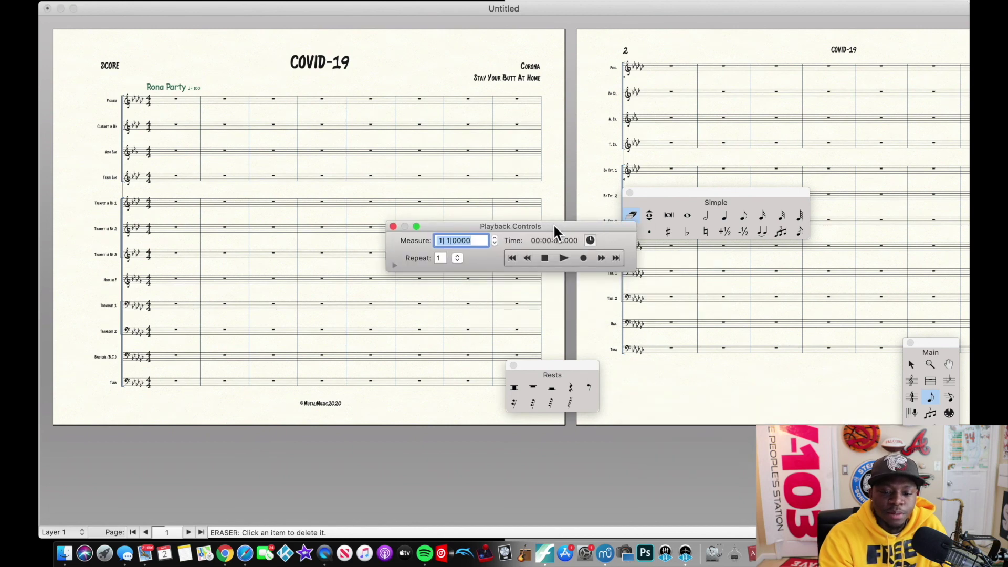
drag(553, 227, 404, 180)
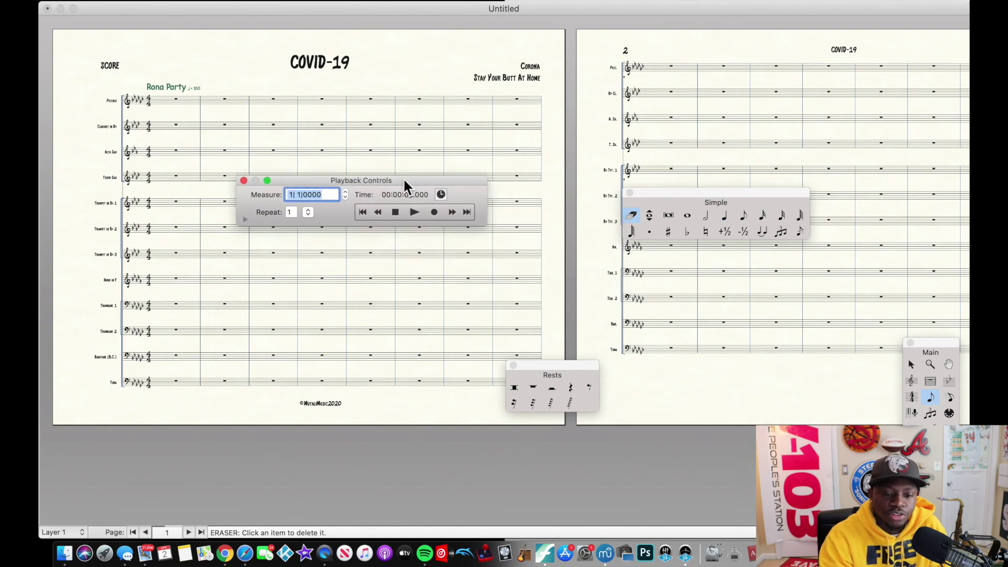
click(244, 219)
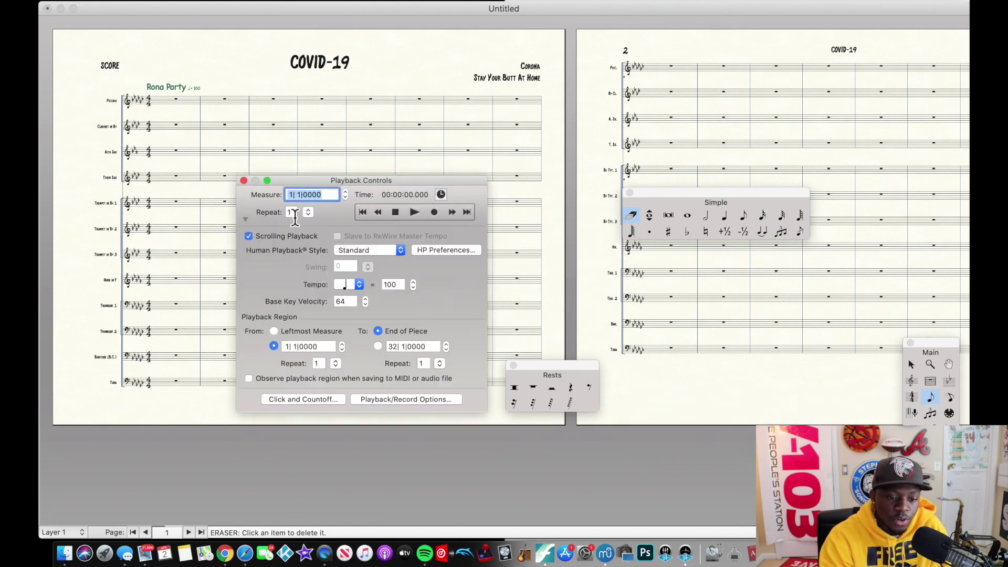
Adjust the playback repeat count, then move Playback Controls over the right page
key(Tab)
text(2)
text(3)
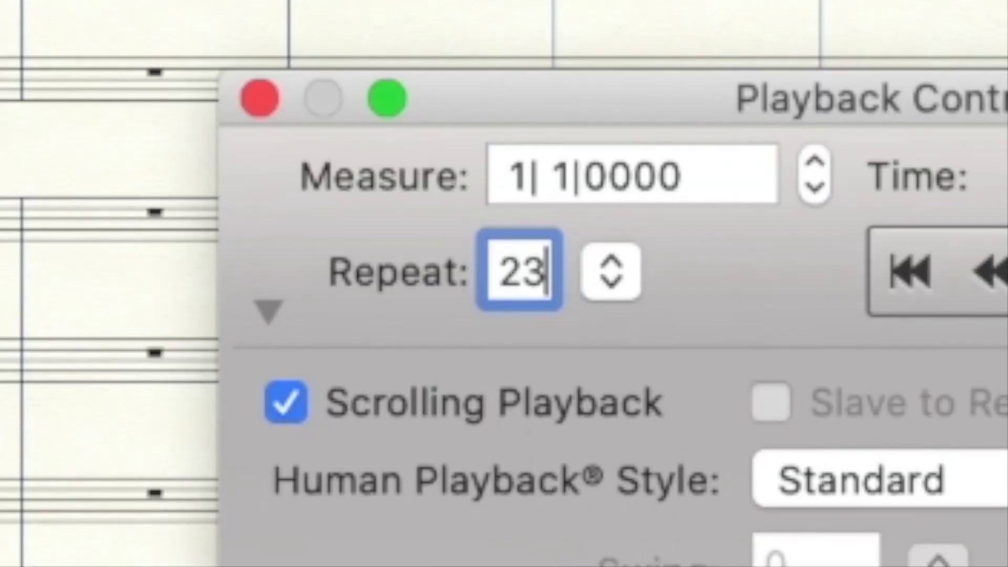
key(BackSpace)
key(Return)
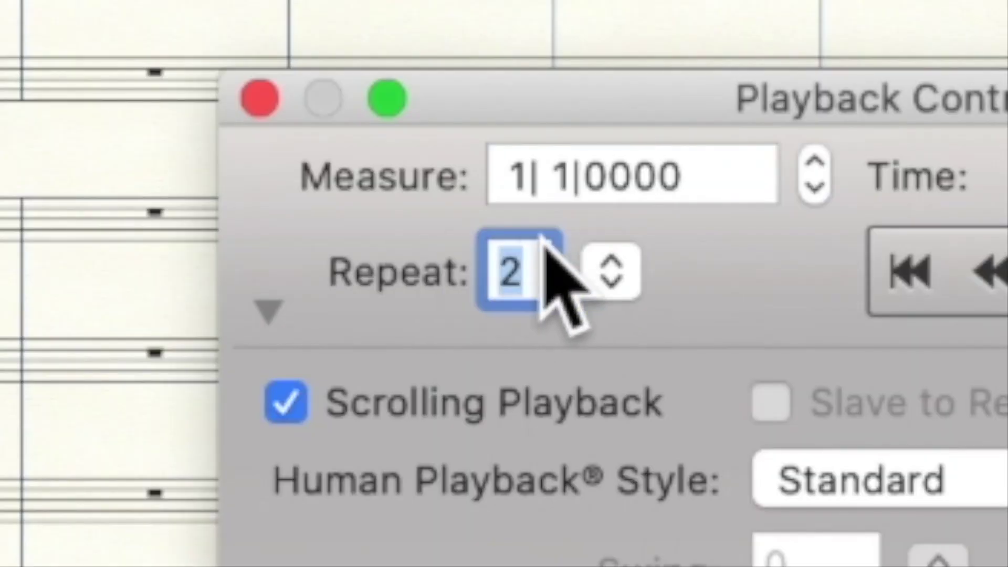
key(BackSpace)
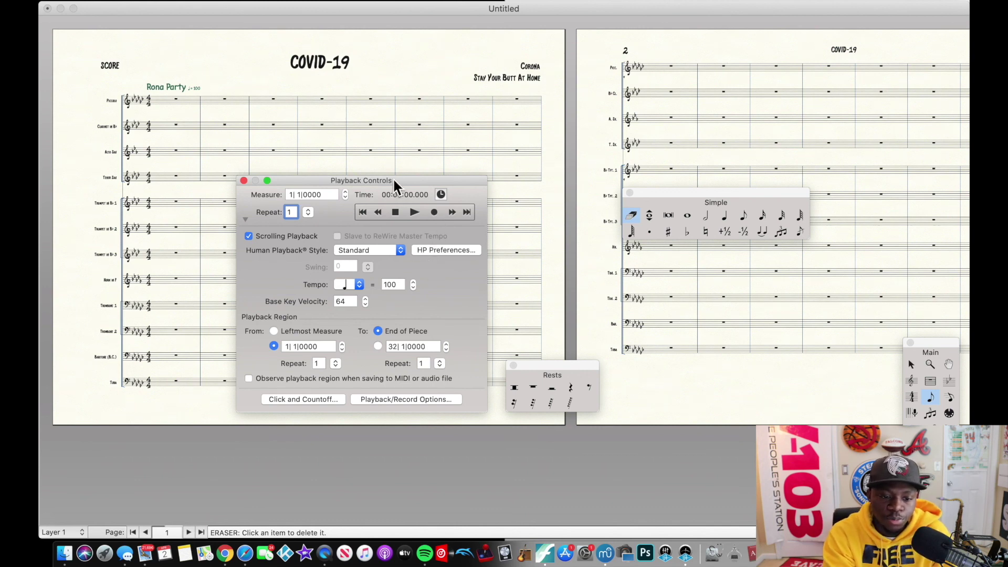
drag(393, 179, 413, 107)
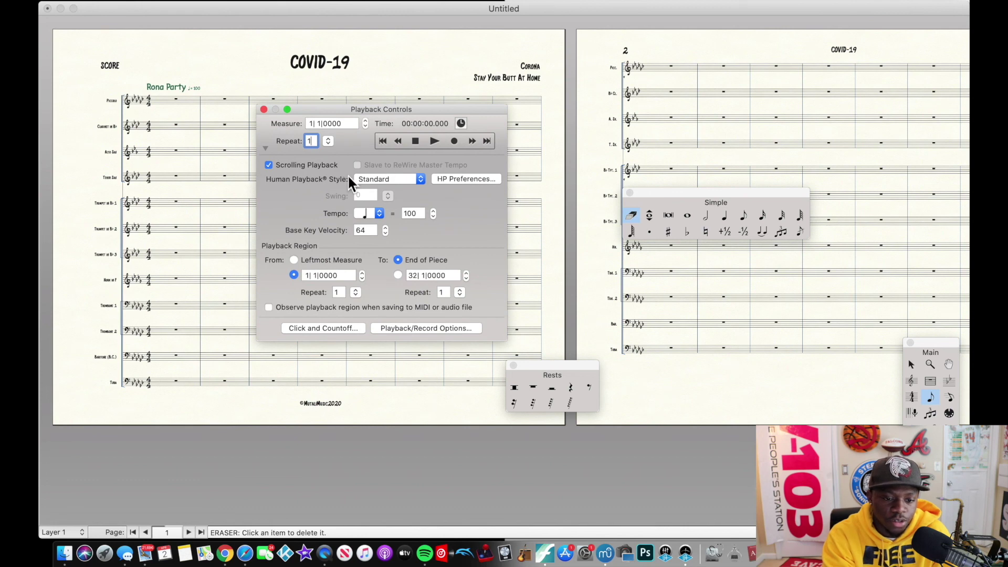
drag(336, 109, 414, 104)
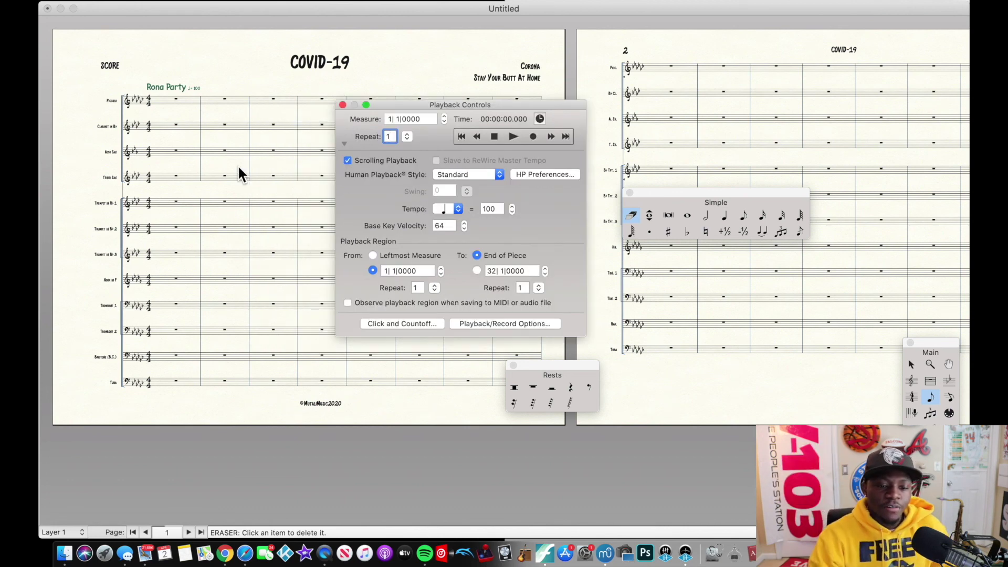
drag(405, 108, 574, 76)
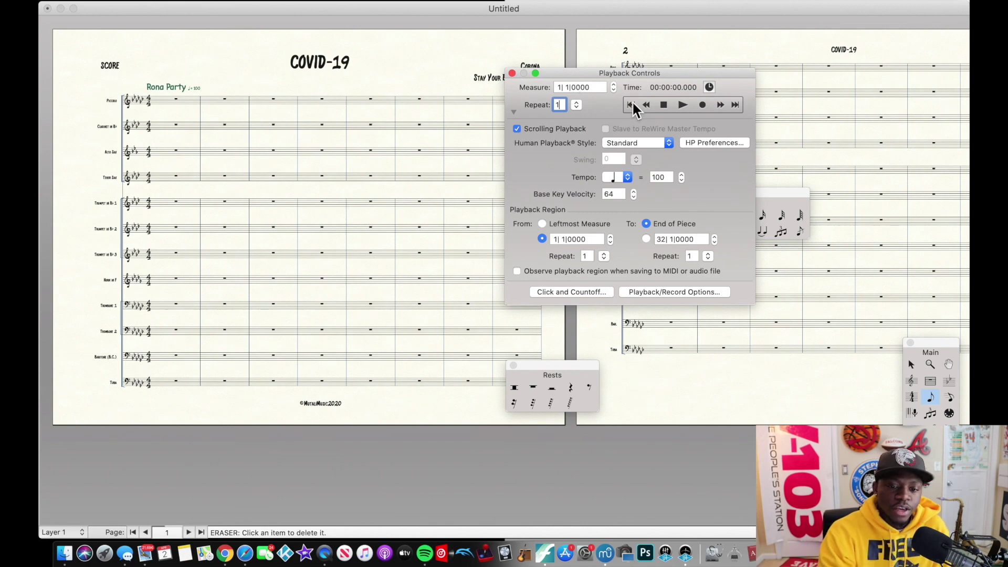
Set the playback start to measure 17, beat 3 and play the score
click(582, 87)
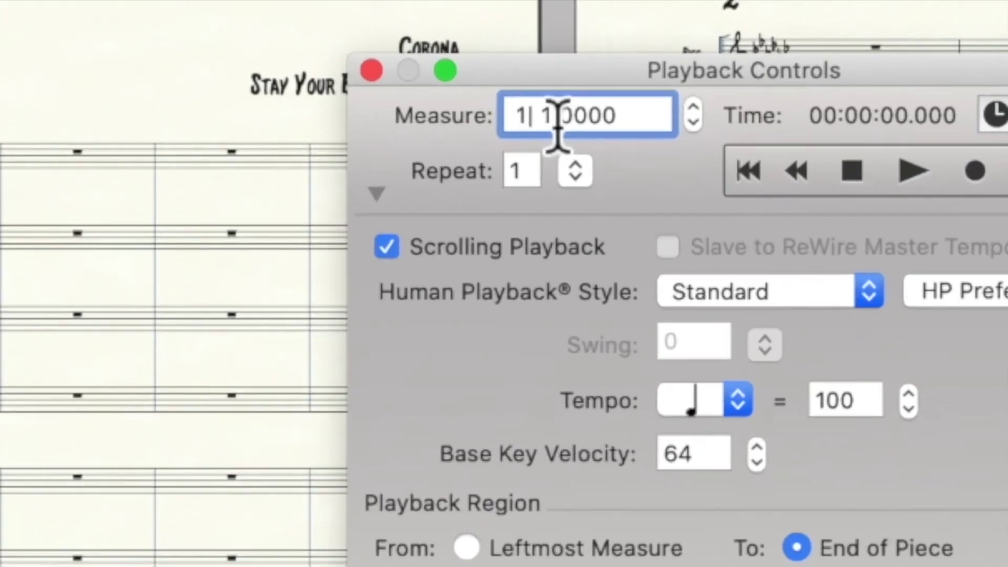
click(575, 67)
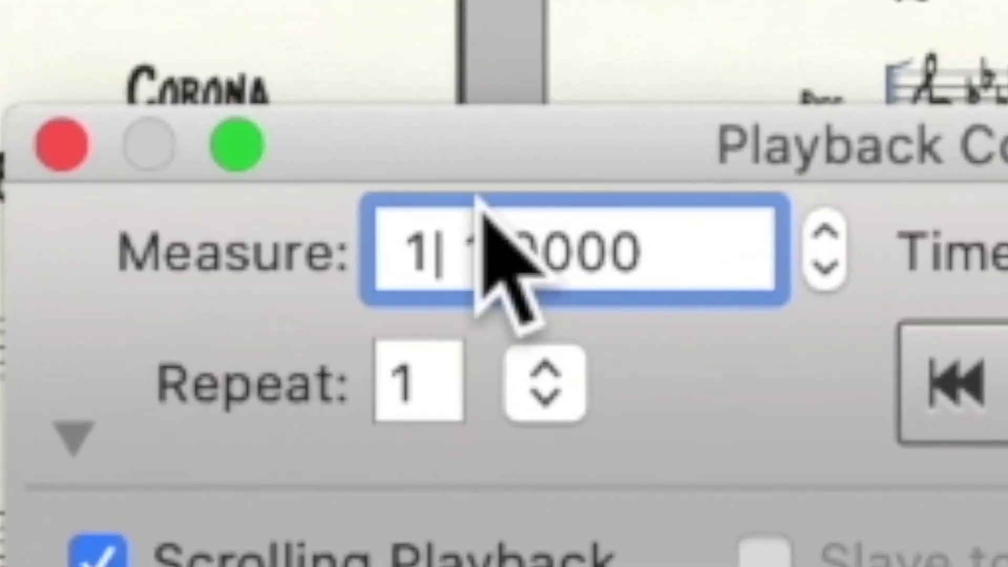
click(434, 250)
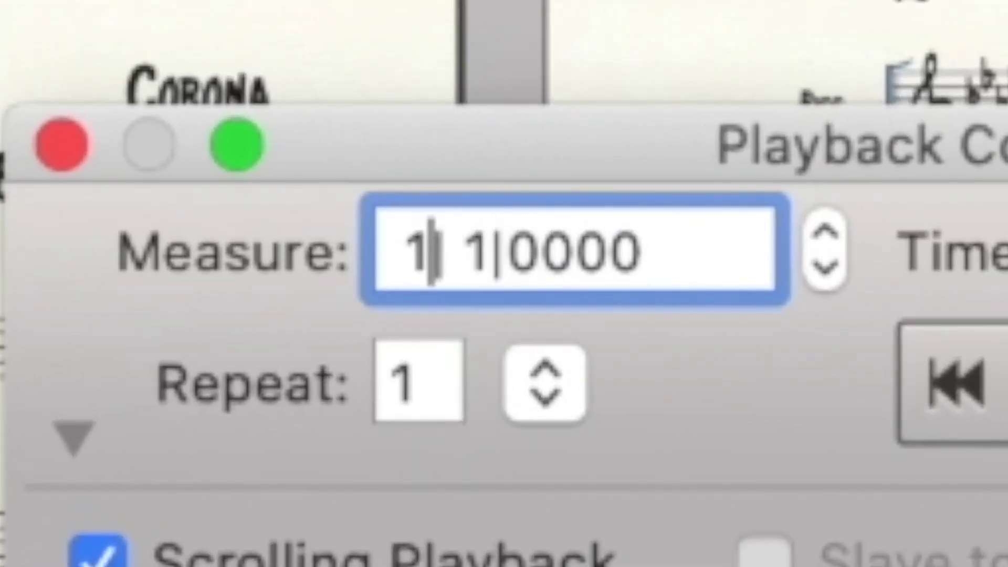
text(7)
key(Right)
key(Right)
key(Delete)
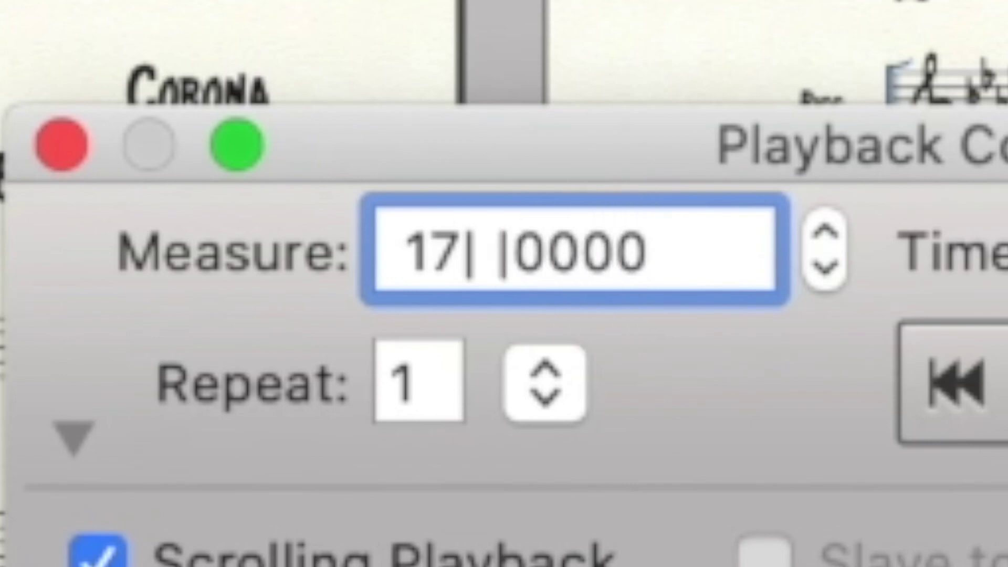
text(3)
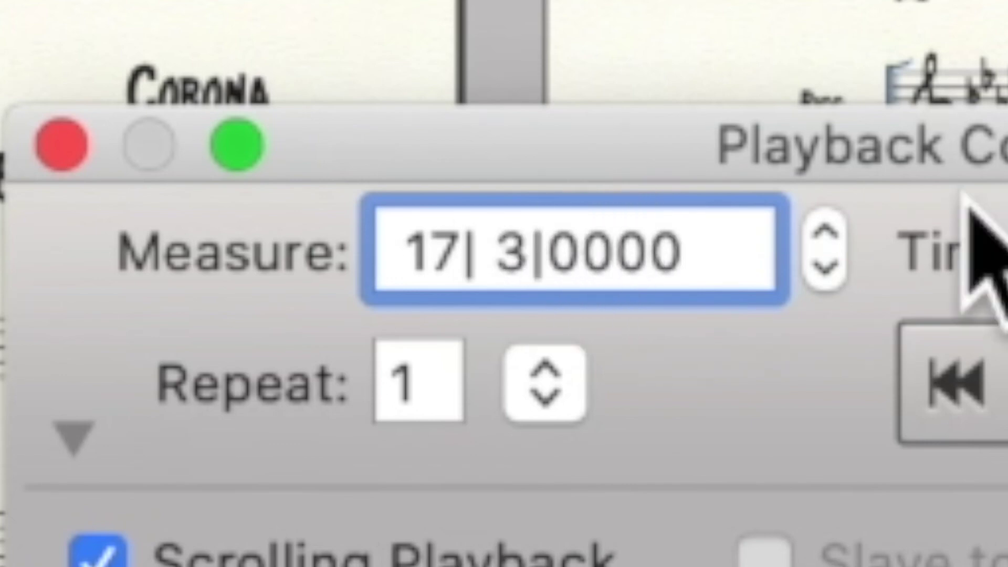
click(724, 281)
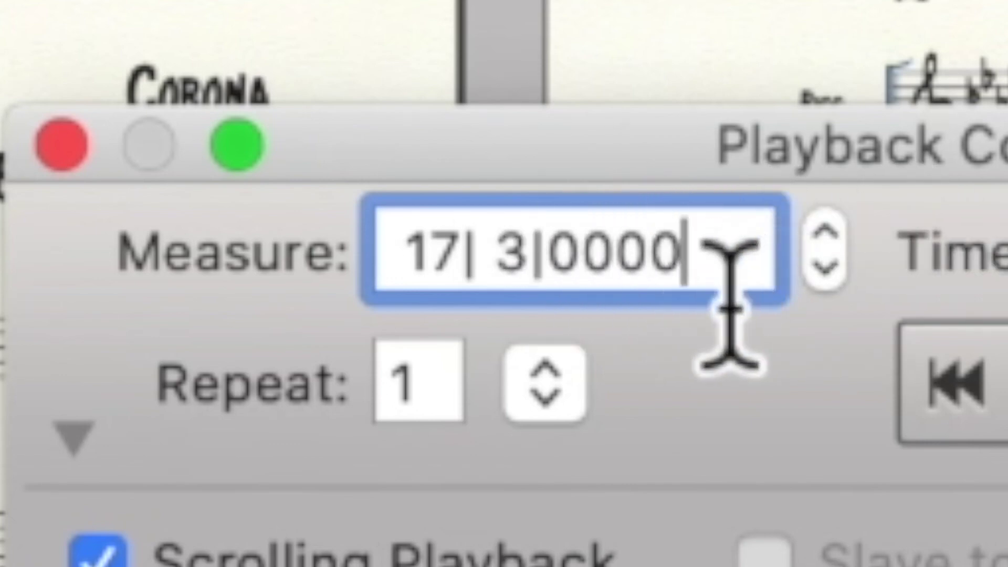
click(682, 104)
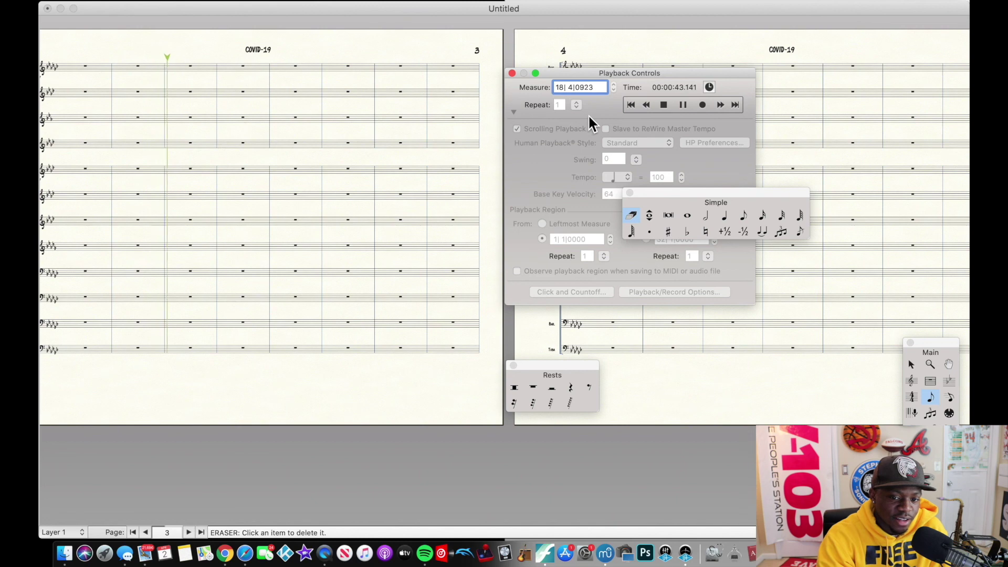
Move the Simple palette to the lower right, set playback From: Leftmost Measure, and test Play/Stop
drag(669, 200, 752, 469)
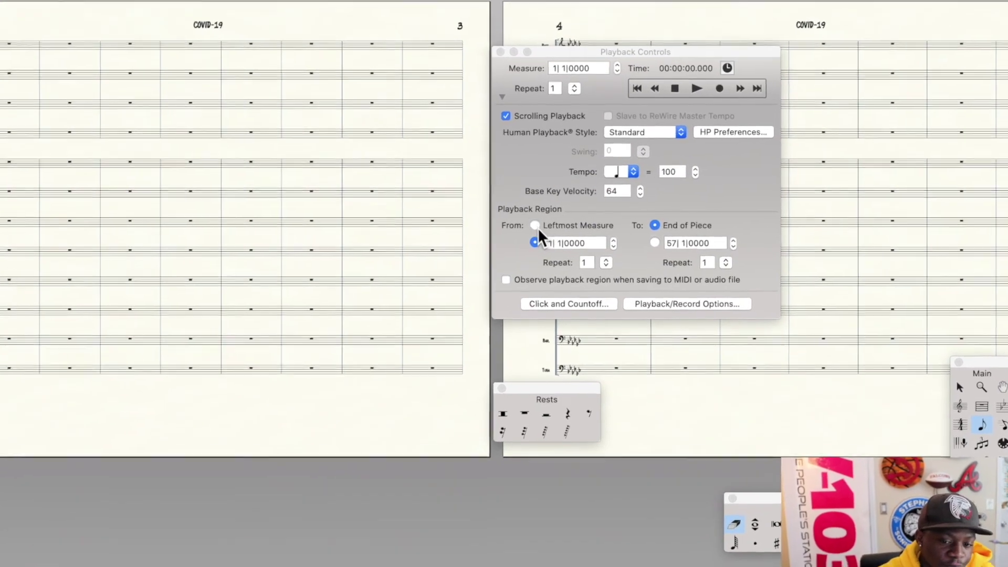
click(535, 226)
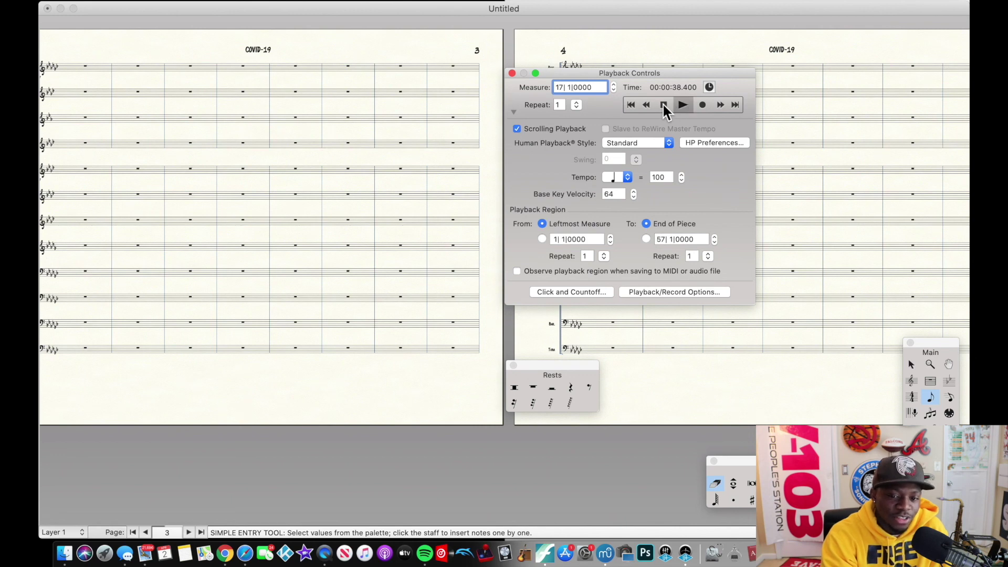
click(682, 105)
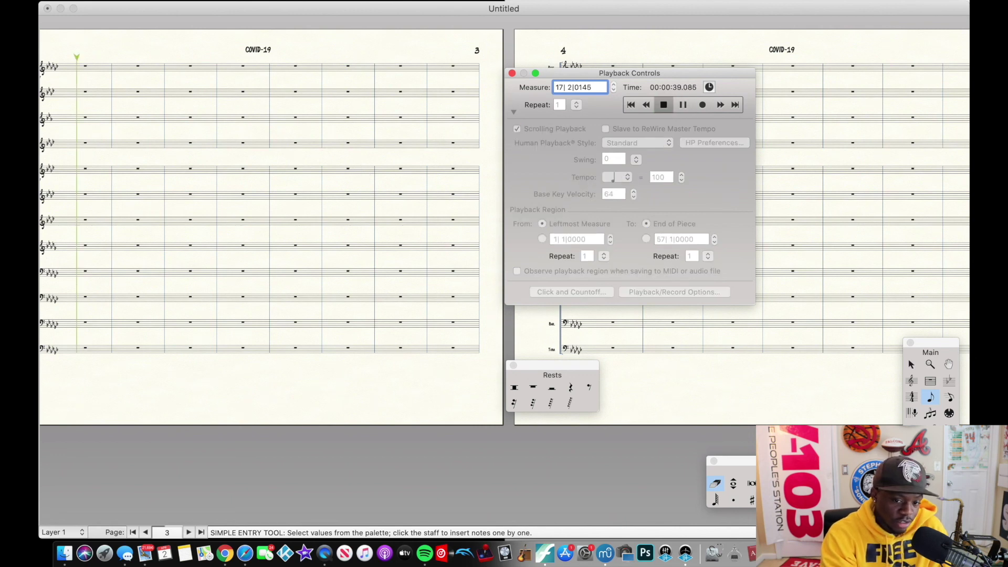
click(367, 165)
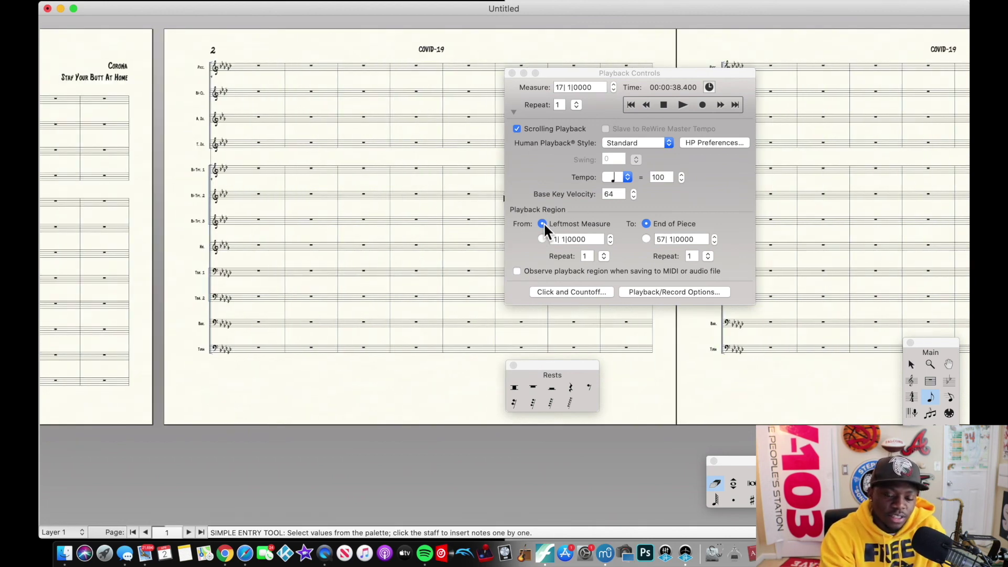
Cue playback at measure 7, beat 1 (14.4 seconds), then play and stop from there
click(633, 102)
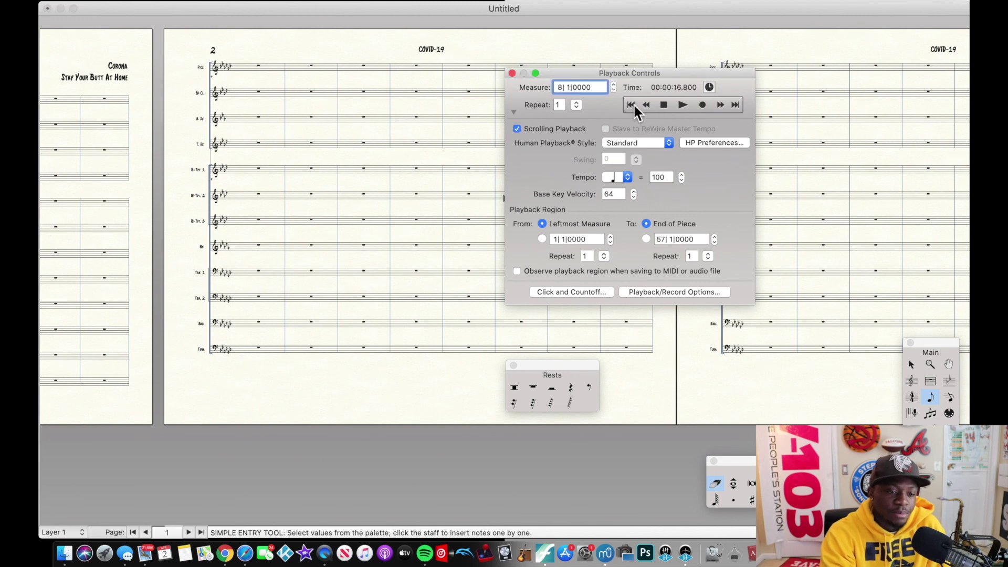
scroll(378, 171, left, 2)
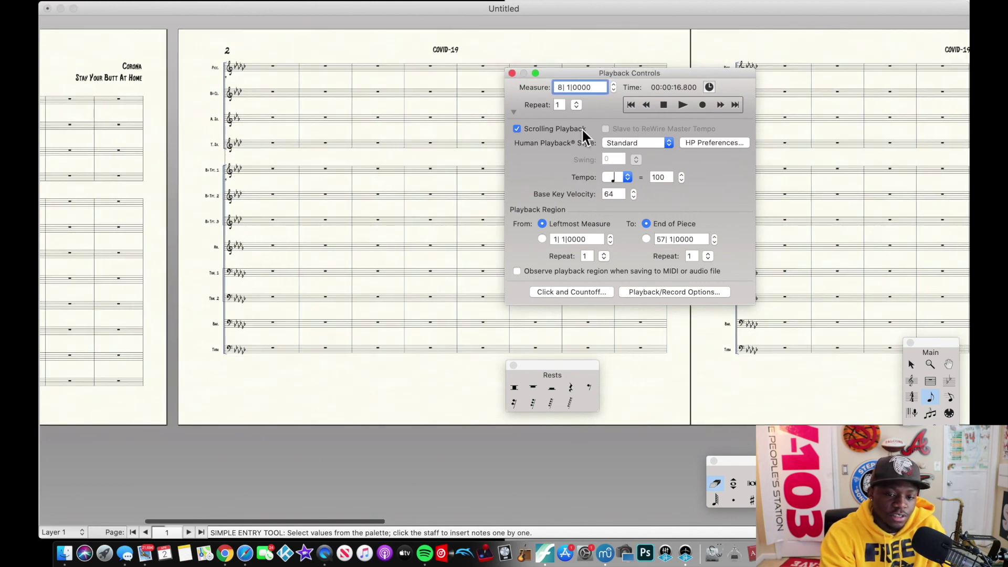
click(631, 103)
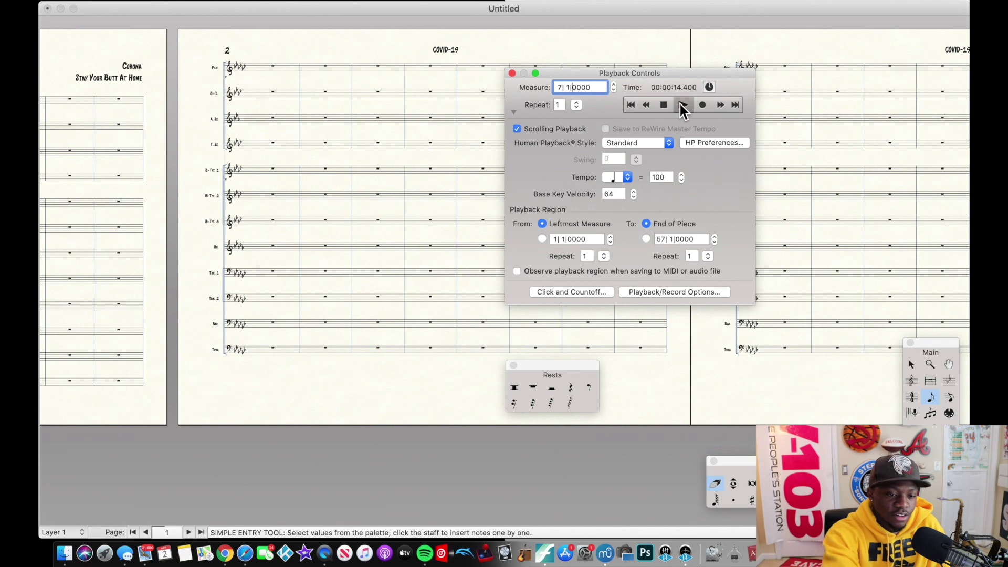
click(682, 104)
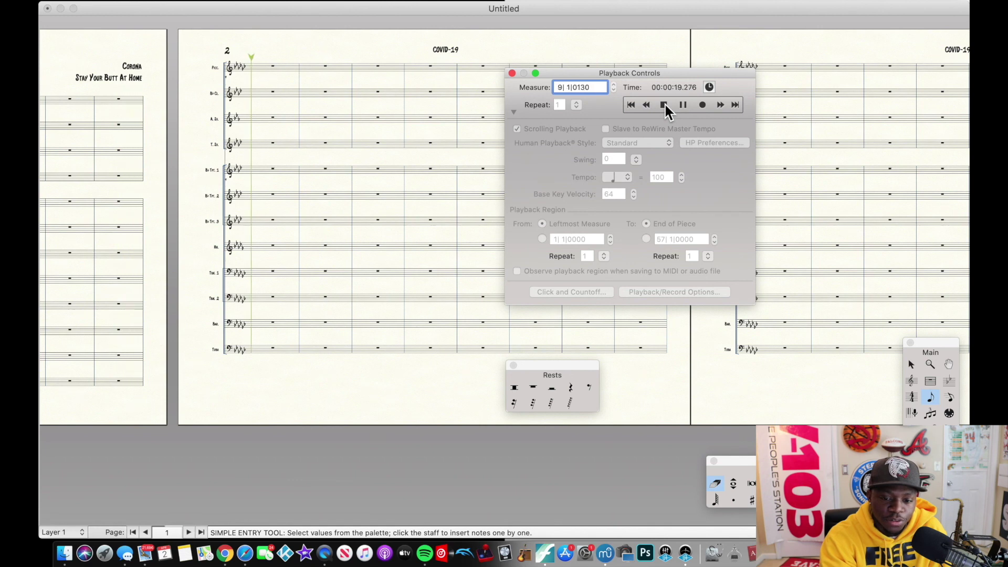
click(664, 105)
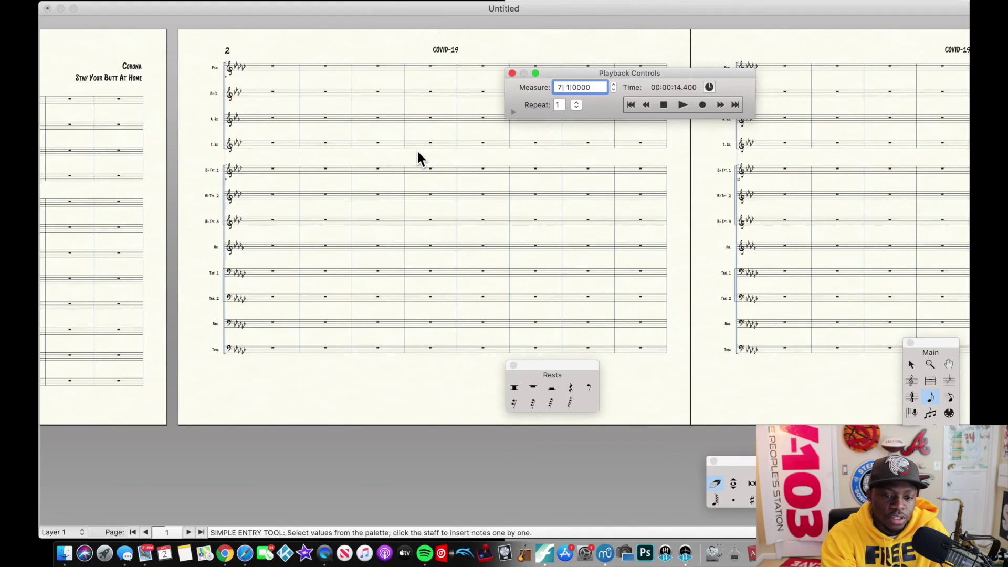
scroll(417, 149, left, 5)
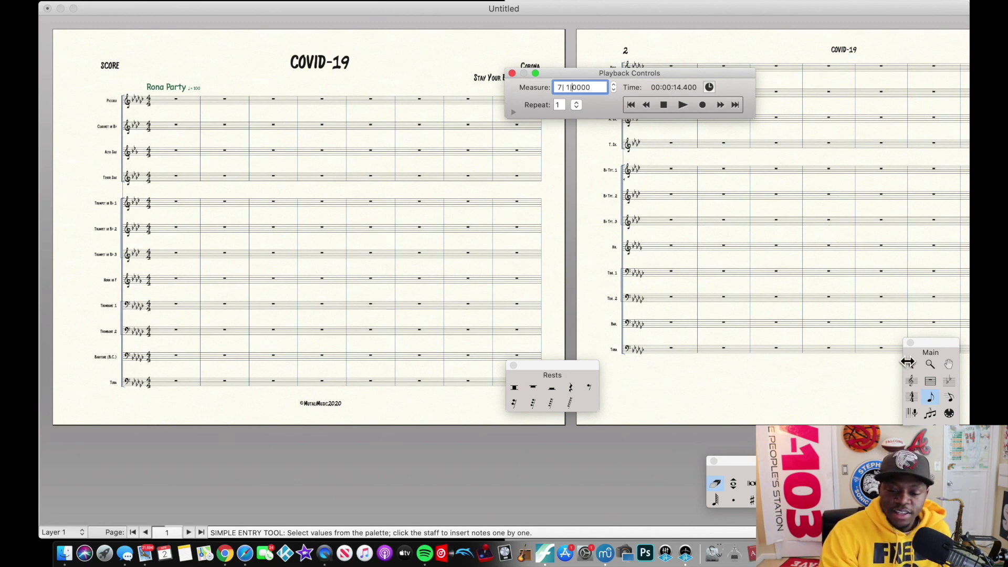
Reposition the Main tool palette and Playback Controls window toward the top right, clear of page one
drag(932, 347, 336, 174)
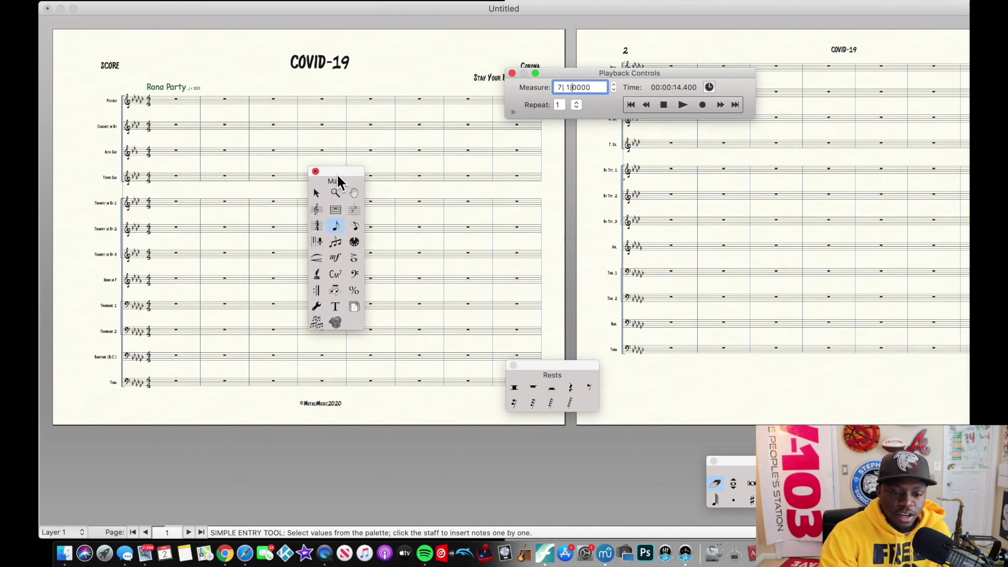
drag(336, 183, 336, 154)
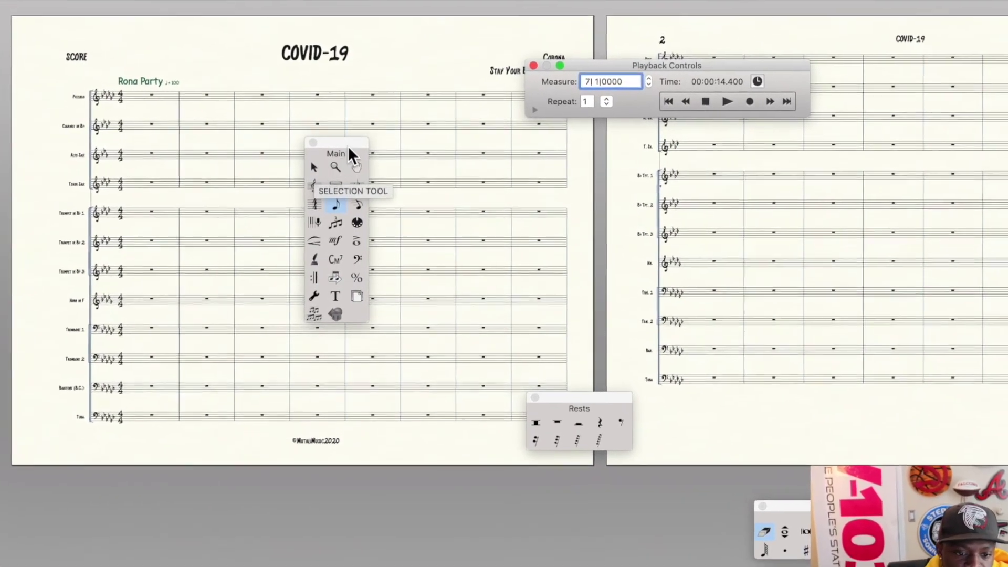
drag(347, 145, 380, 150)
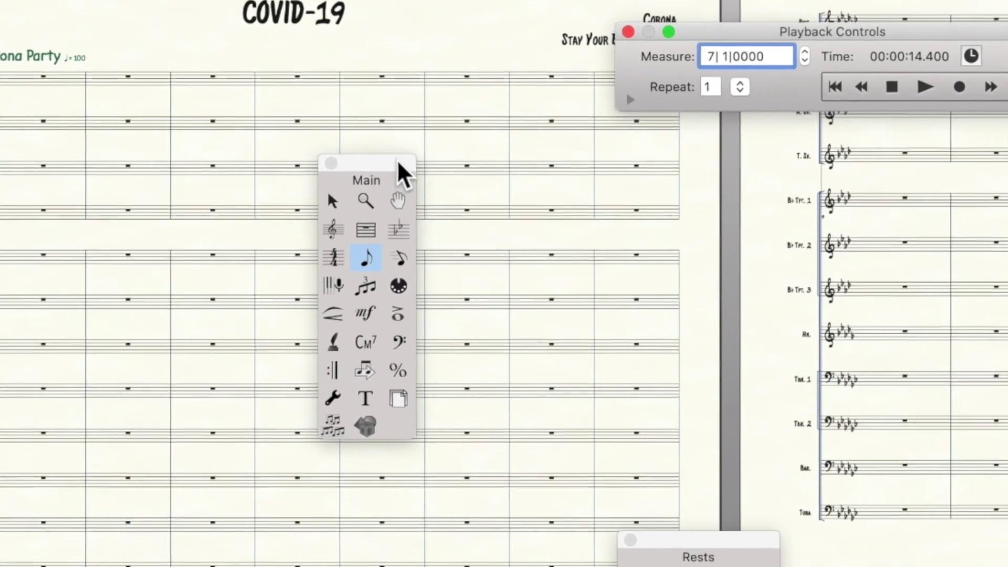
drag(399, 160, 419, 101)
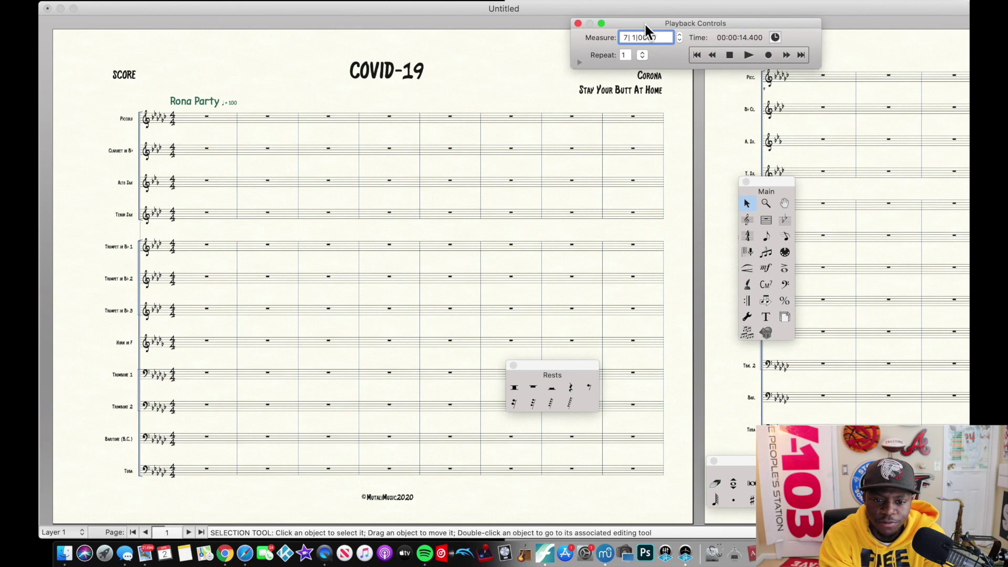
drag(645, 25, 684, 29)
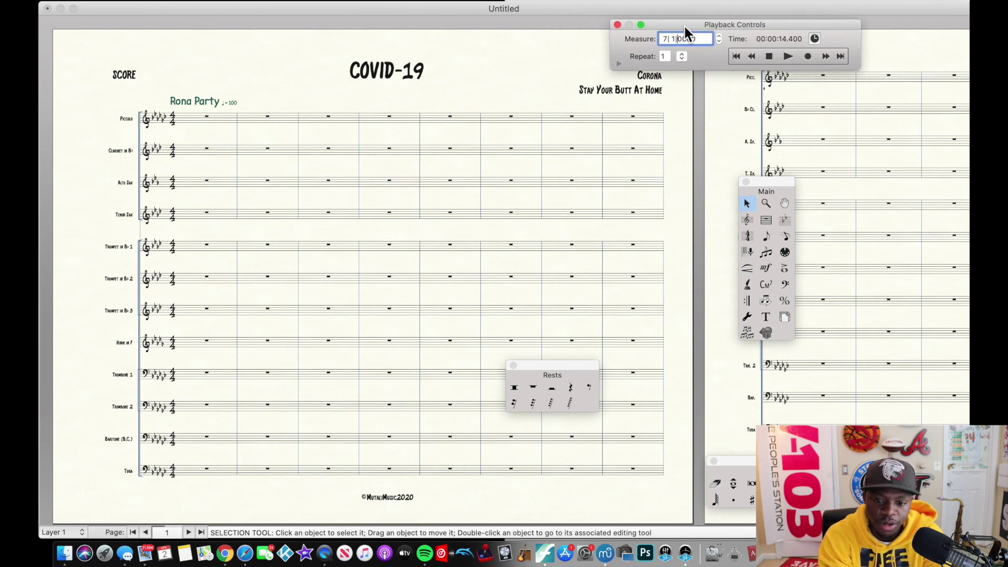
drag(771, 184, 745, 157)
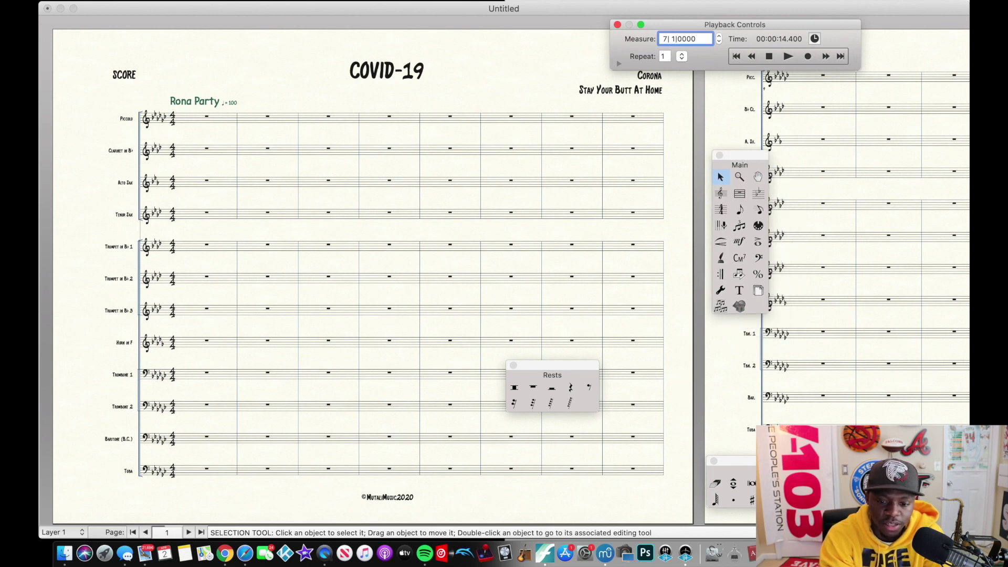
drag(693, 22, 752, 30)
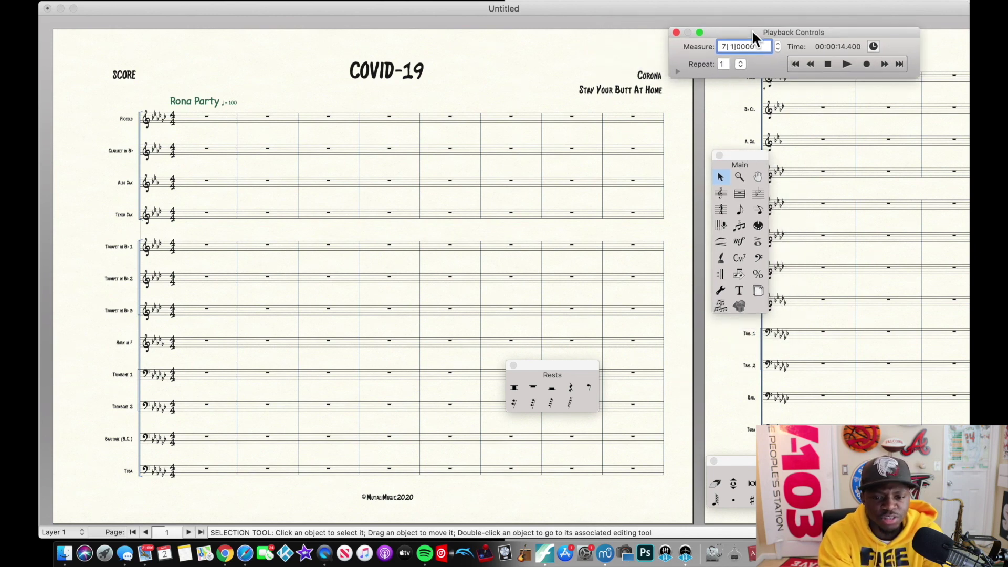